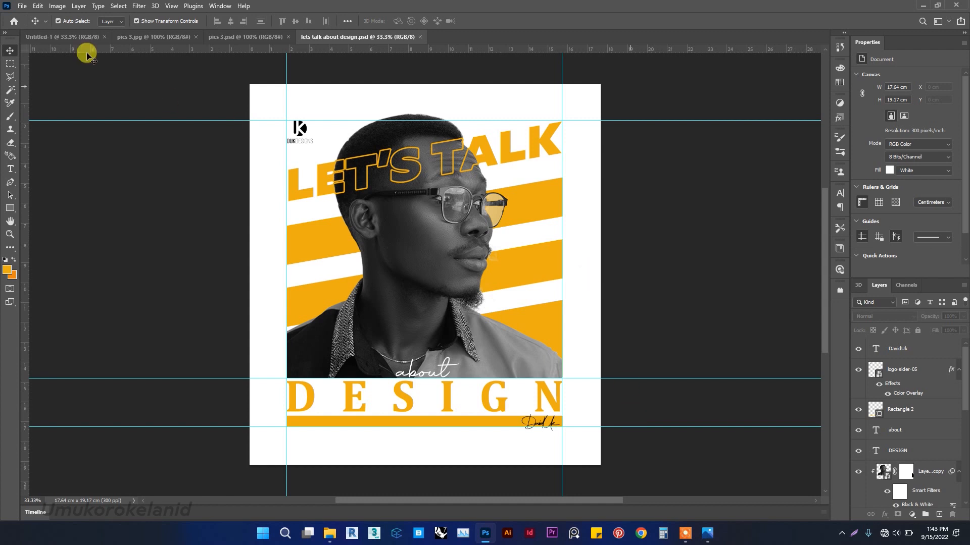
Create a new 21 × 21 cm document at 300 pixels/inch.
click(47, 36)
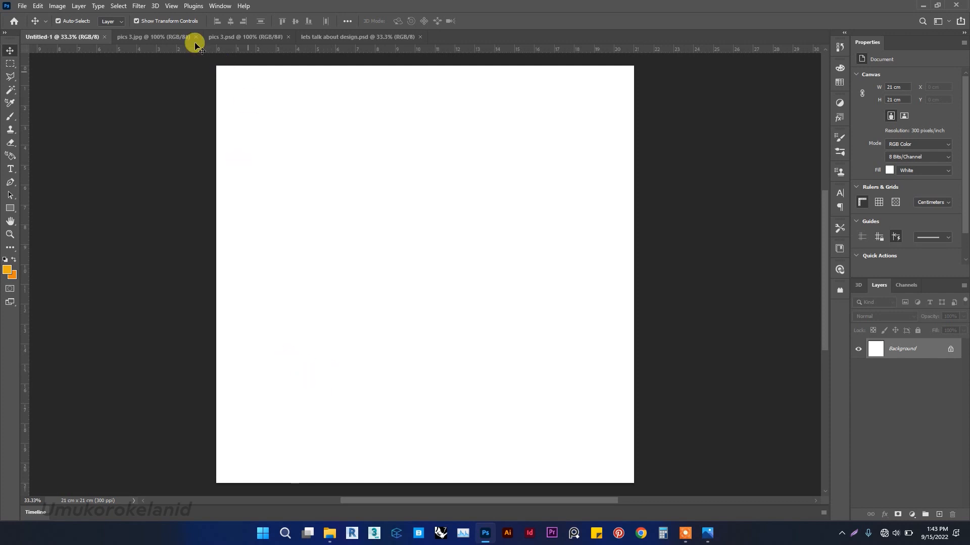
click(23, 6)
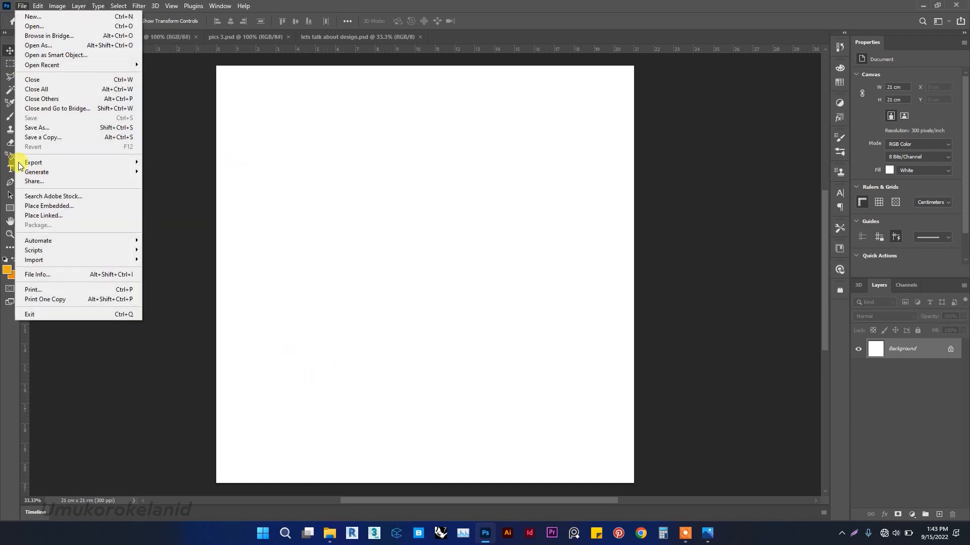
click(100, 20)
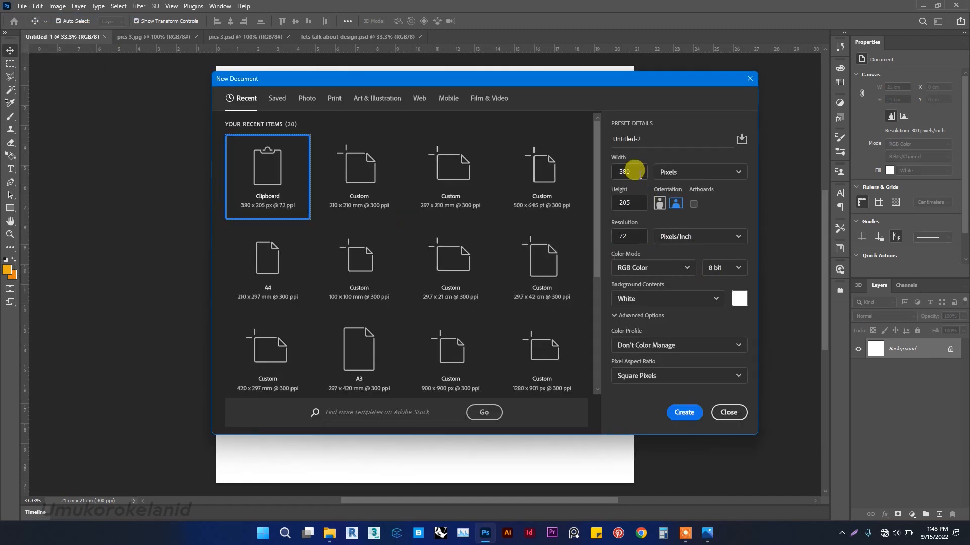
click(692, 171)
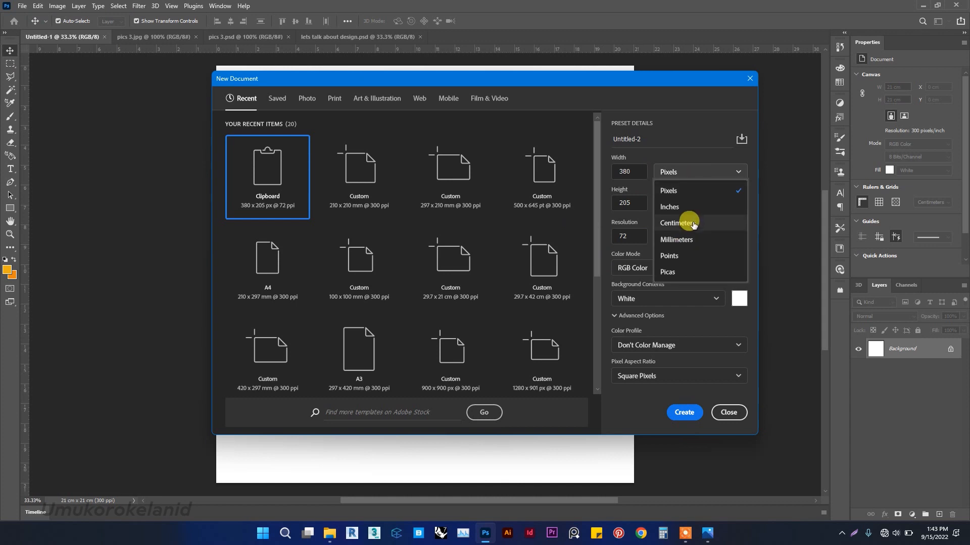
click(677, 223)
click(625, 171)
text(2)
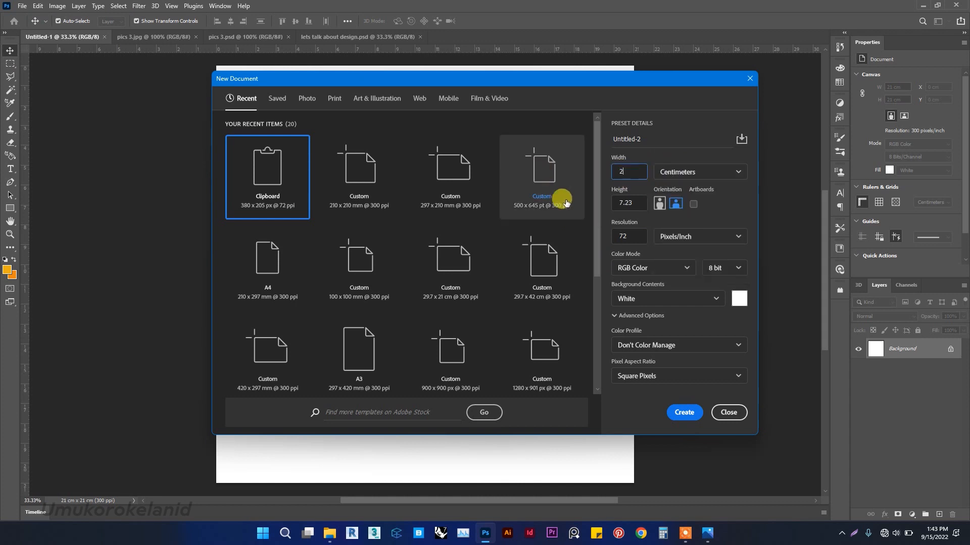
text(1)
click(625, 202)
text(21)
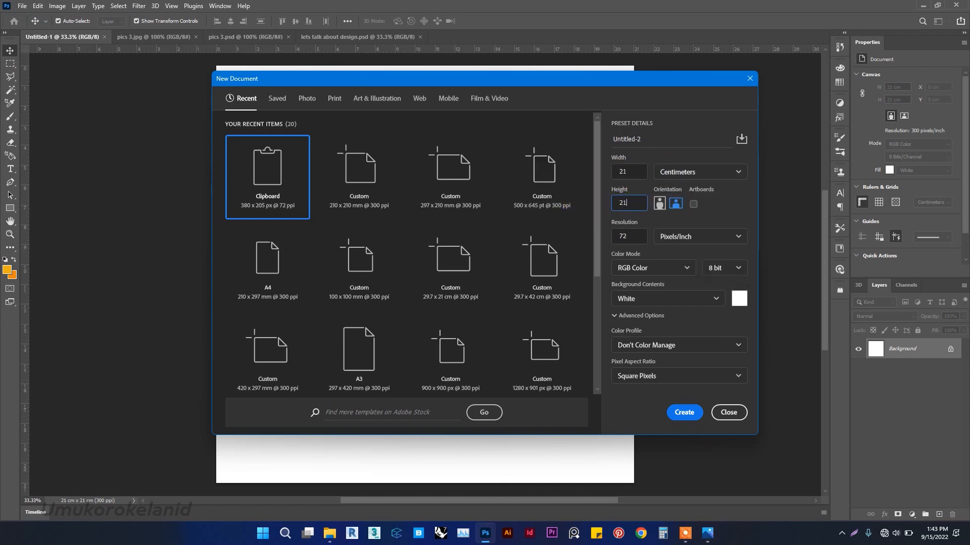
double_click(612, 233)
text(300)
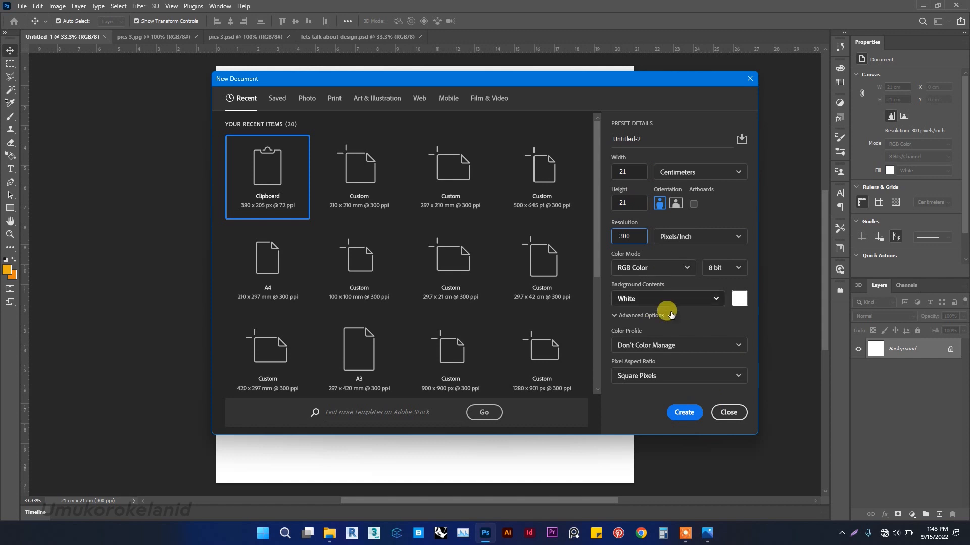
click(684, 412)
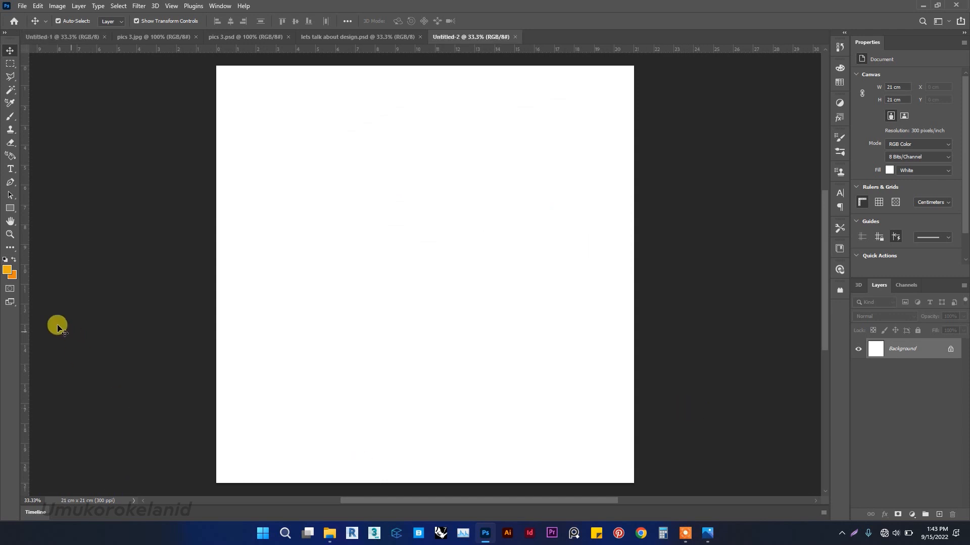
Add vertical guides at about 2 cm and 19 cm from the canvas's left edge.
drag(23, 328, 258, 324)
drag(25, 172, 593, 290)
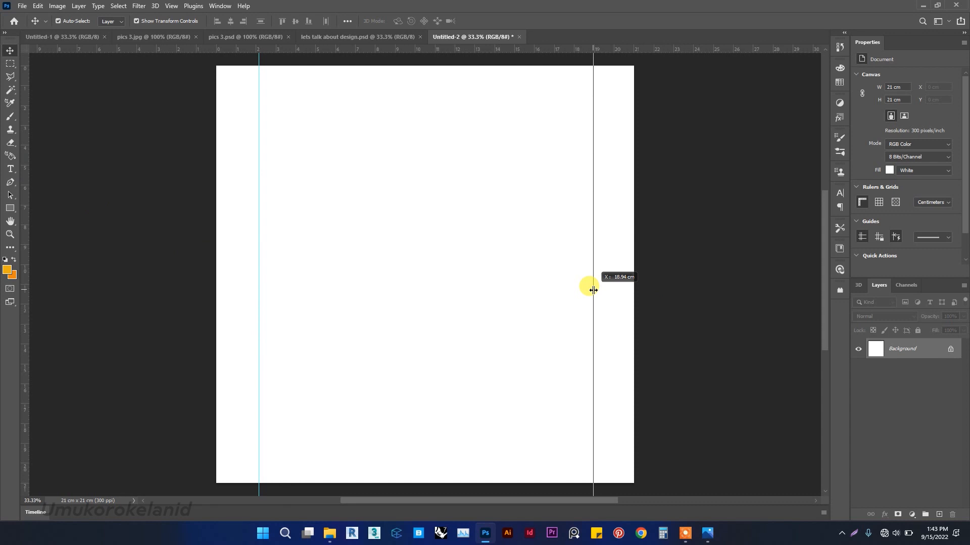
drag(593, 290, 593, 291)
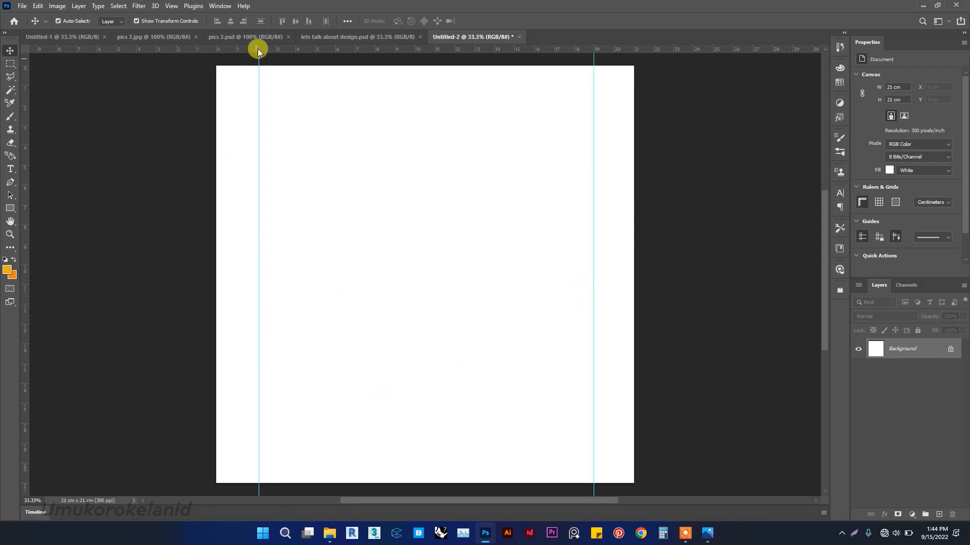
Add horizontal guides near the top and near the bottom of the canvas.
drag(263, 51, 243, 108)
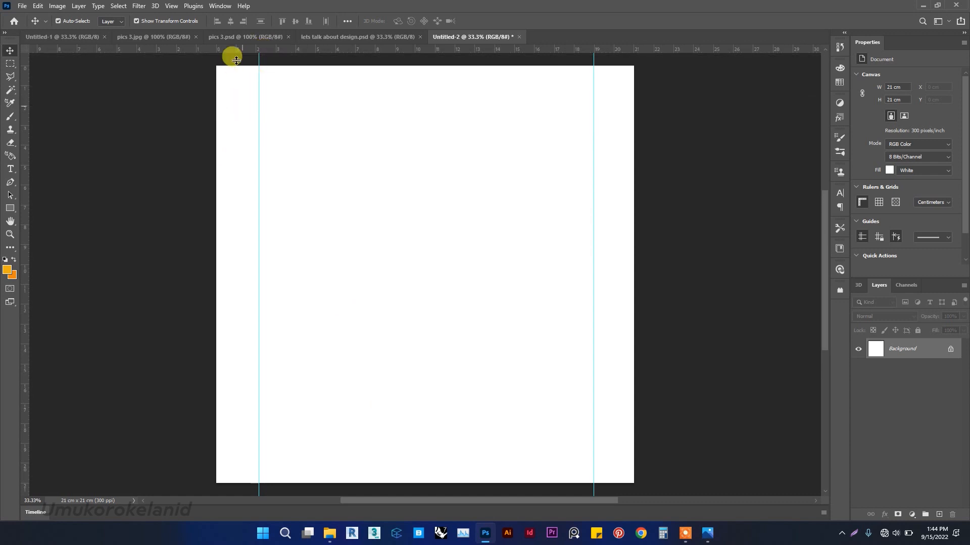
drag(232, 51, 201, 444)
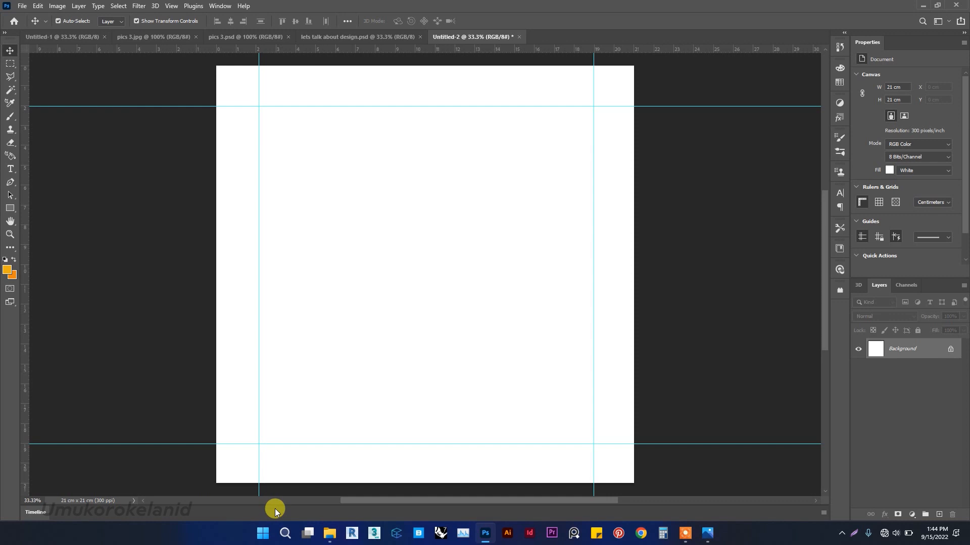
Draw an orange rectangle about 16.85 cm wide and 2.66 cm tall spanning between the vertical guides.
click(11, 208)
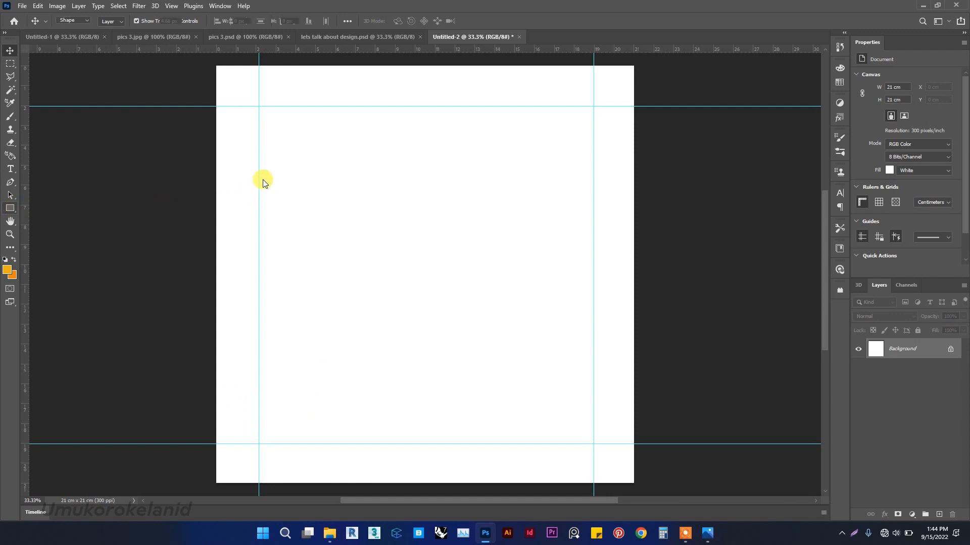
drag(258, 163, 593, 215)
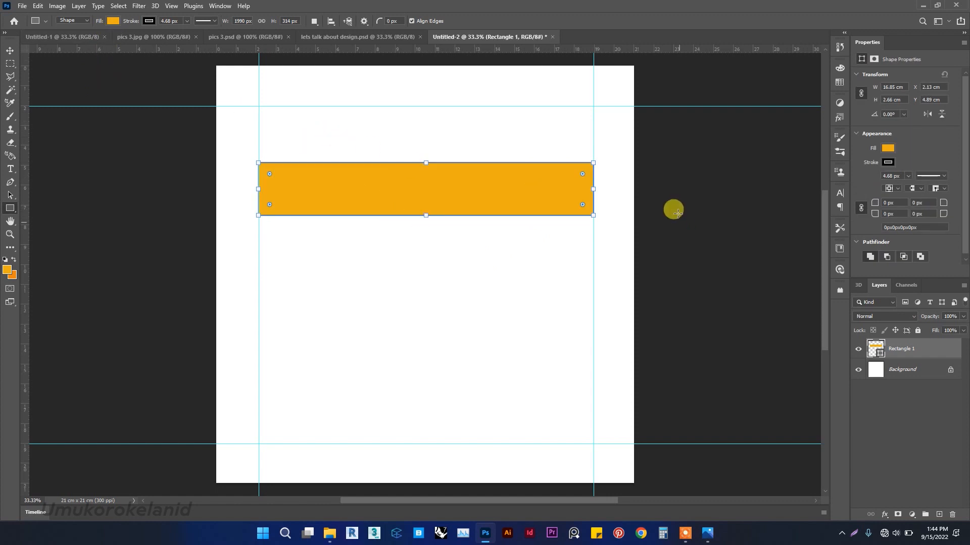
Open the rectangle's fill colour picker and confirm the colour edad13.
click(888, 148)
click(889, 148)
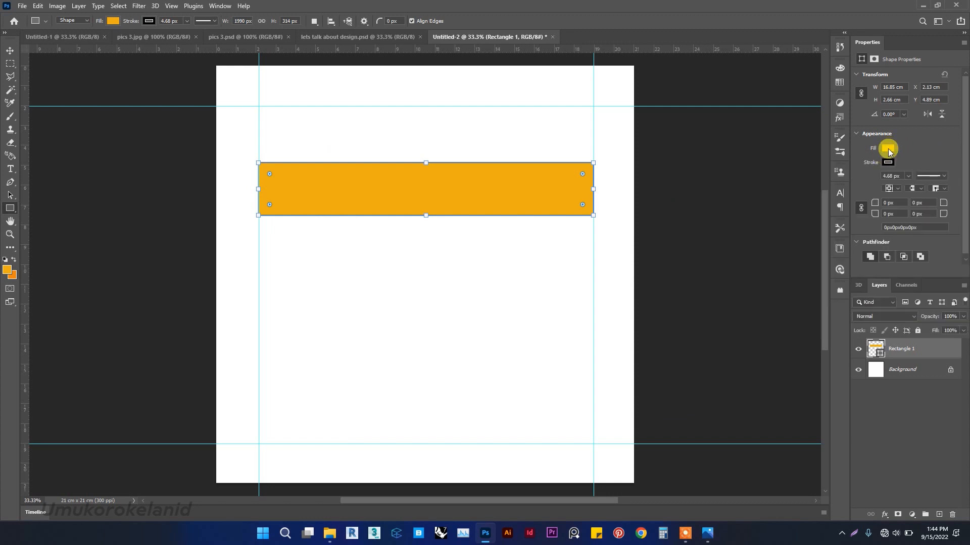
click(888, 148)
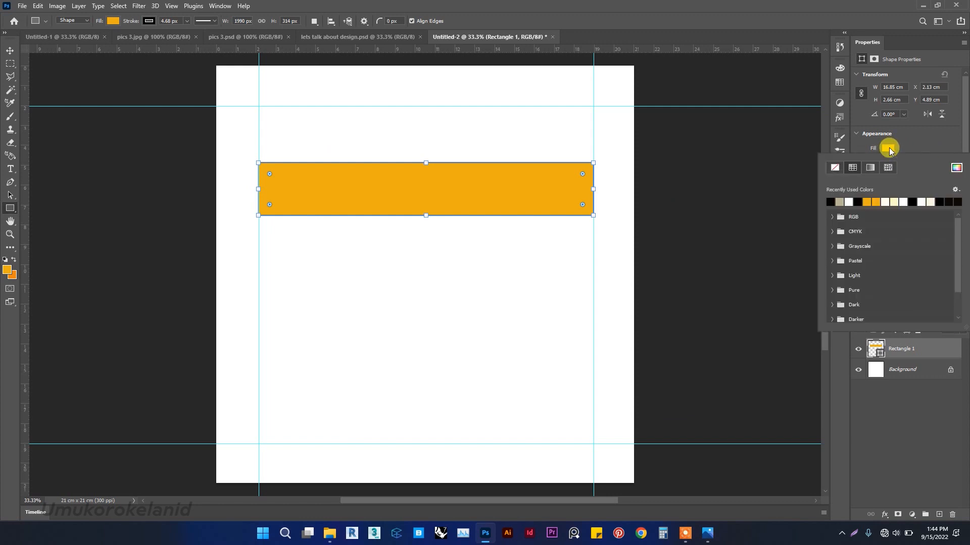
double_click(878, 203)
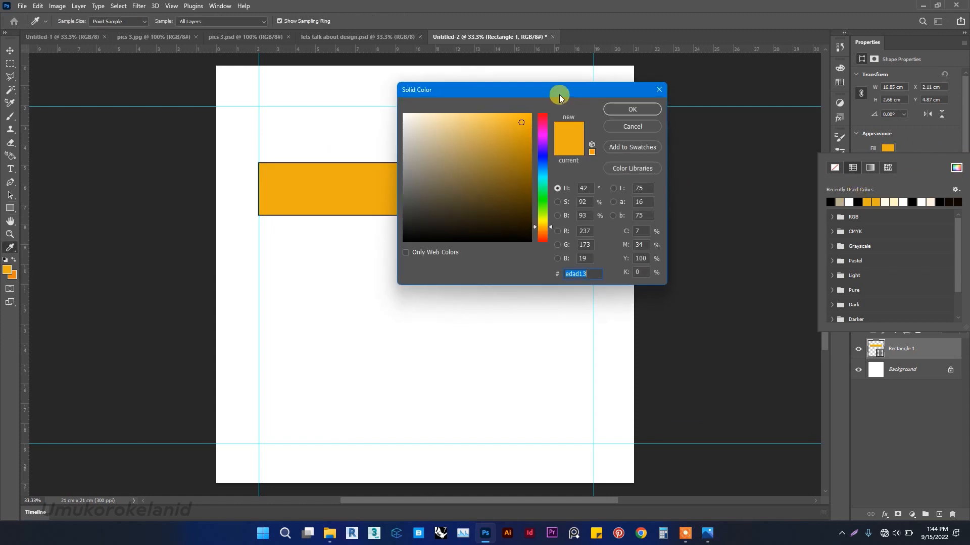
drag(558, 93, 737, 89)
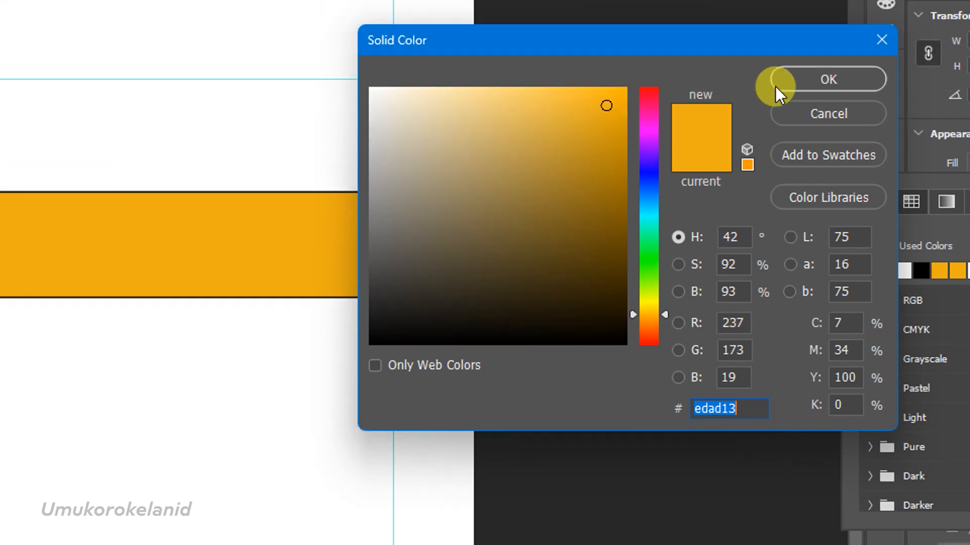
click(774, 86)
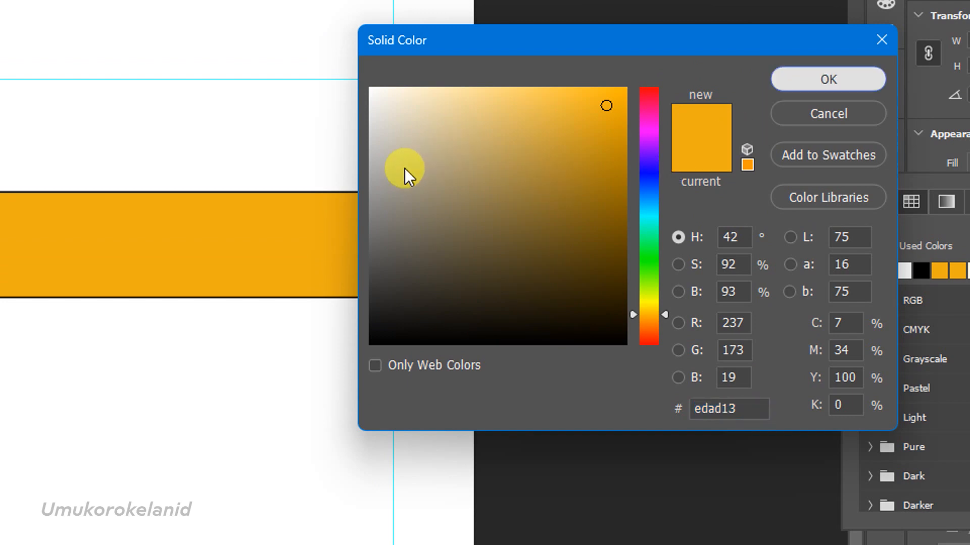
click(778, 83)
click(381, 196)
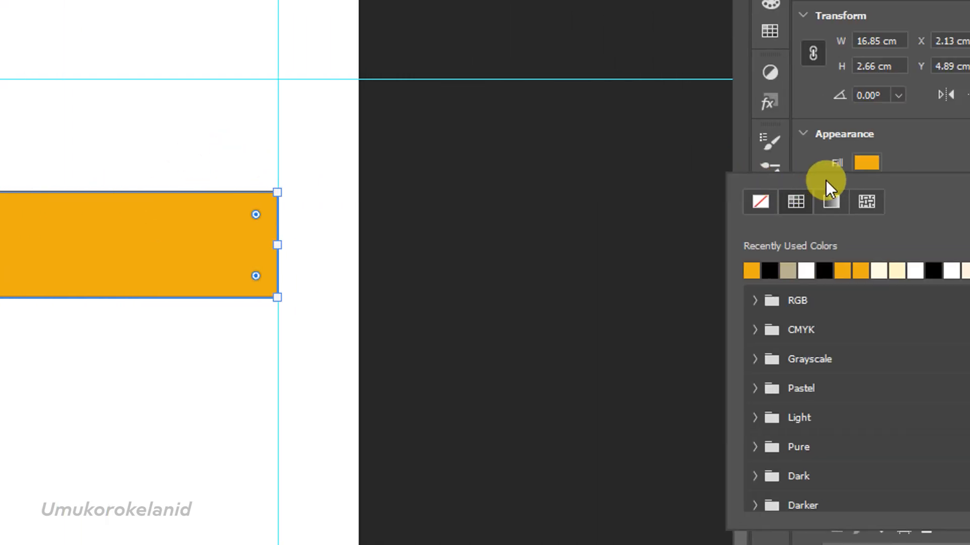
Remove the rectangle's stroke by setting it to no colour.
click(826, 166)
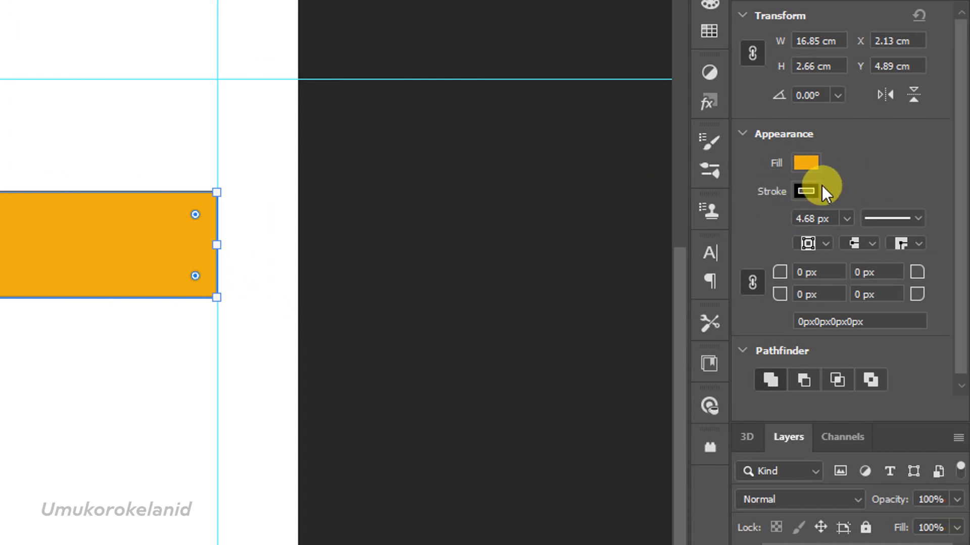
click(807, 191)
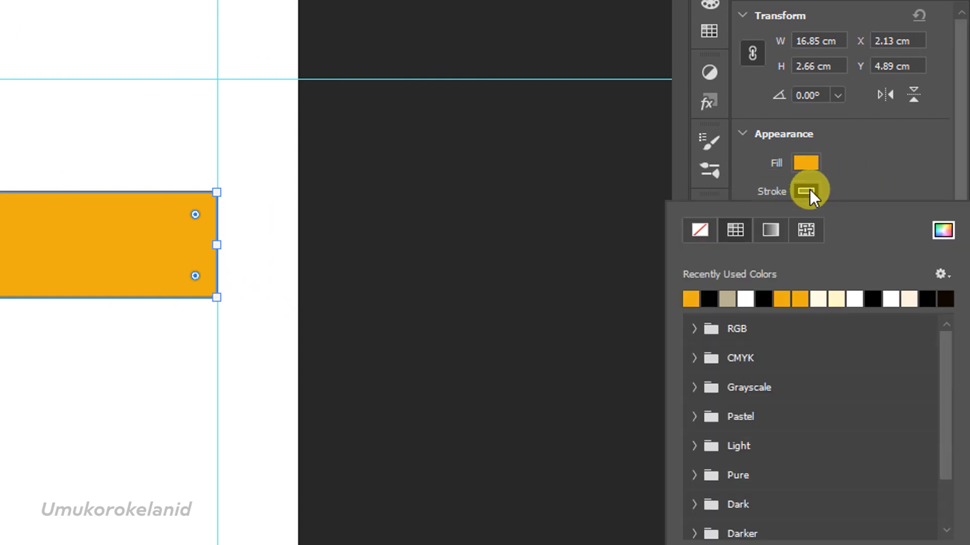
click(701, 230)
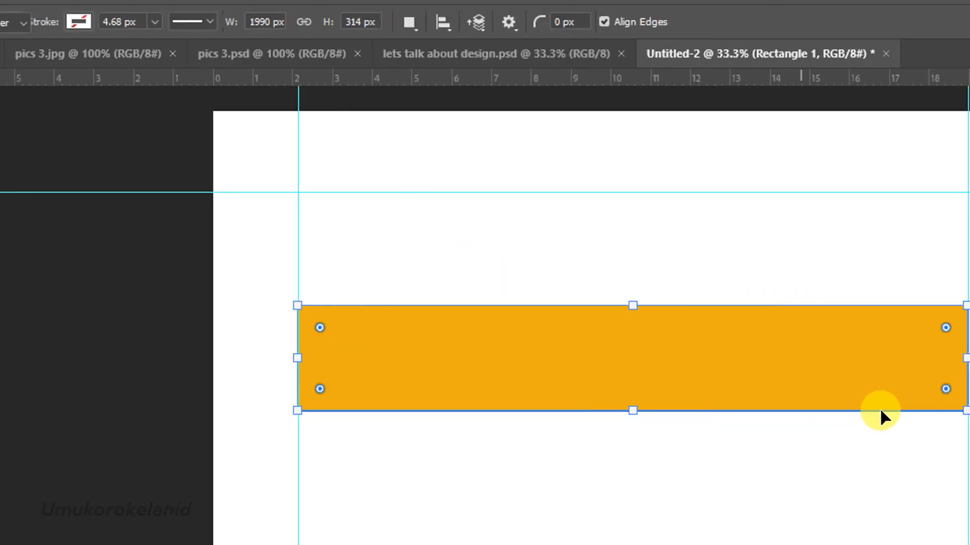
key(v)
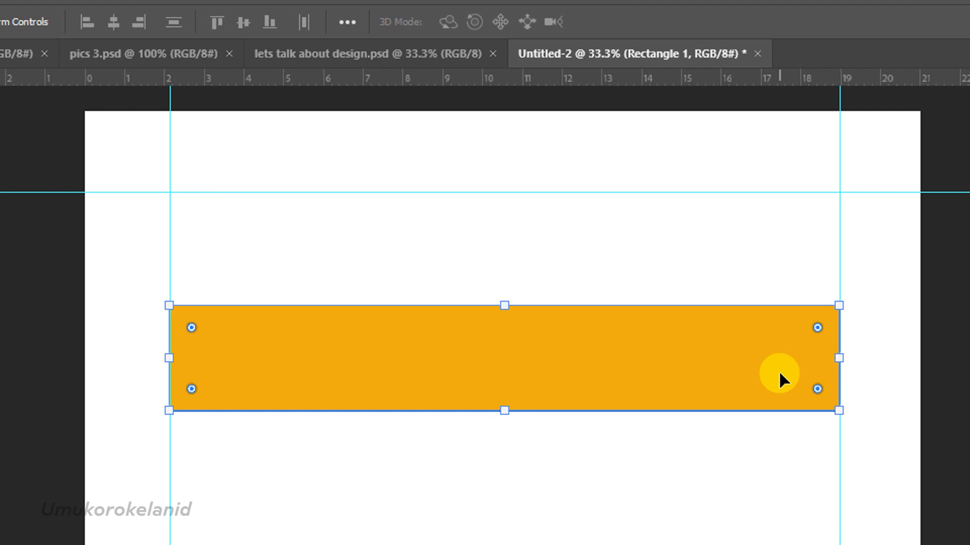
key(super+e)
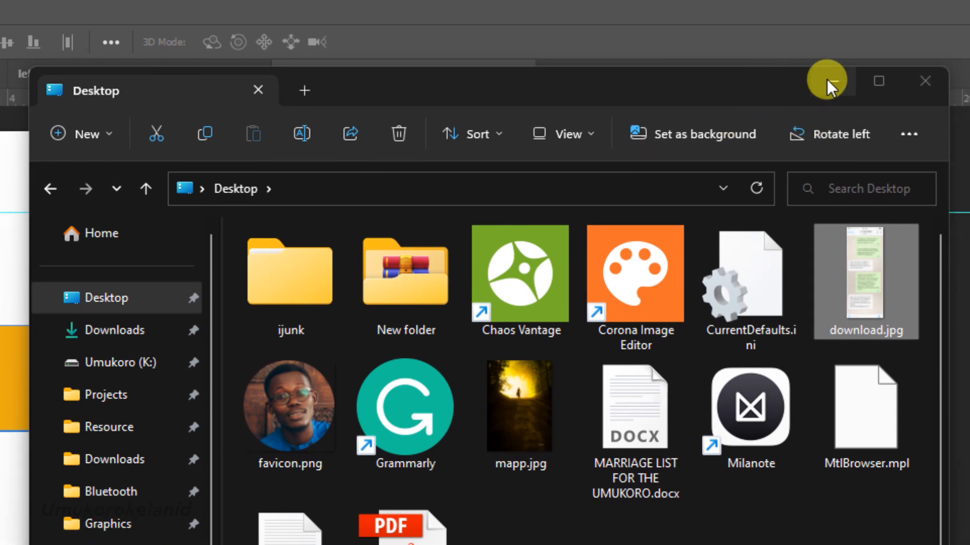
key(alt+Tab)
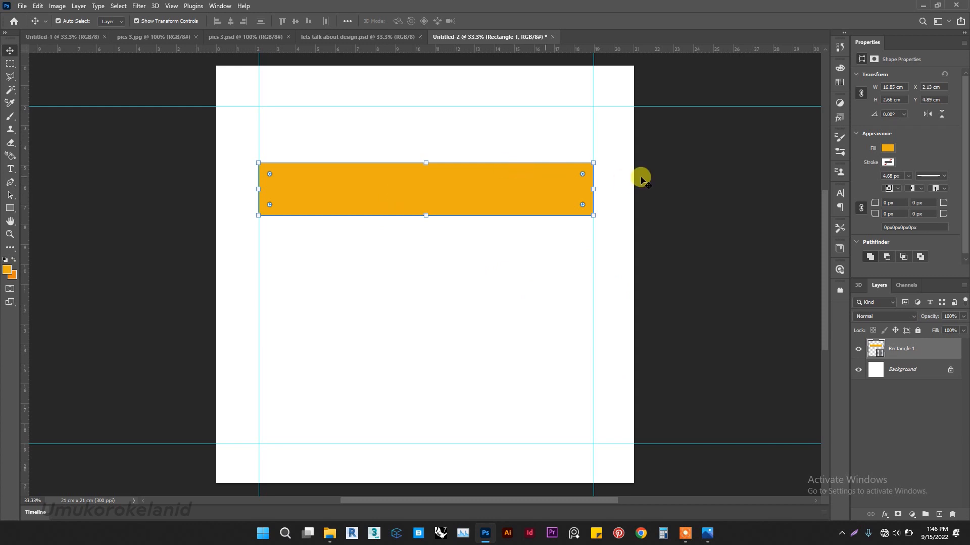
Try to skew the rectangle by raising its right edge.
click(594, 161)
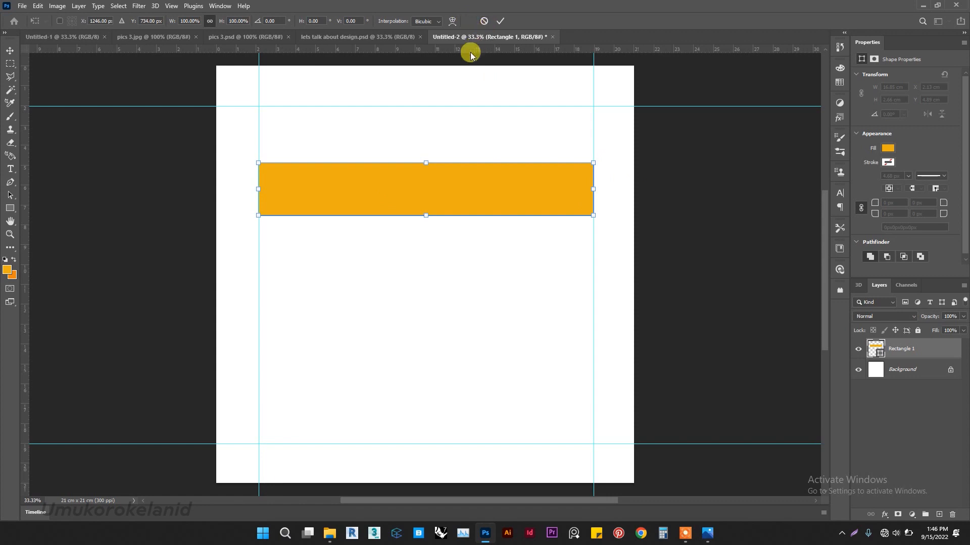
right_click(416, 193)
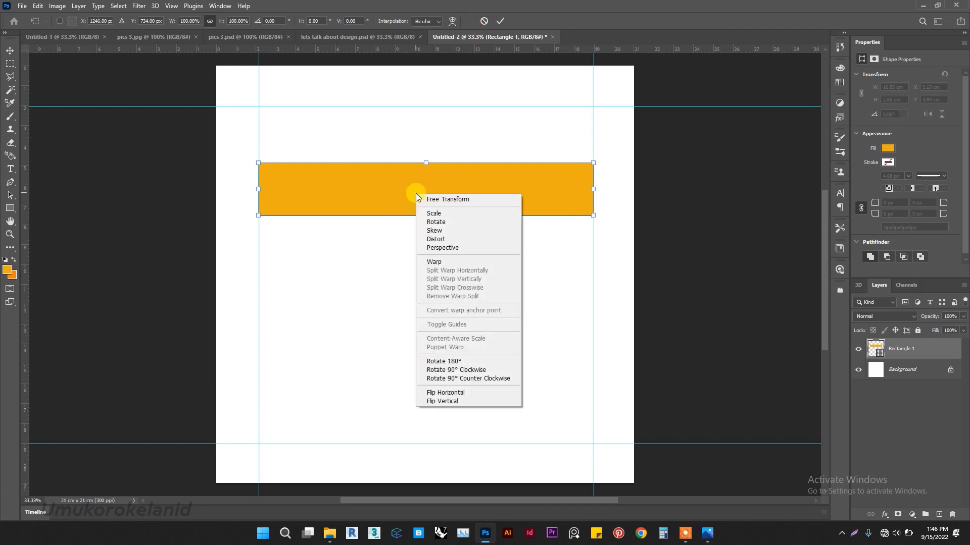
click(456, 233)
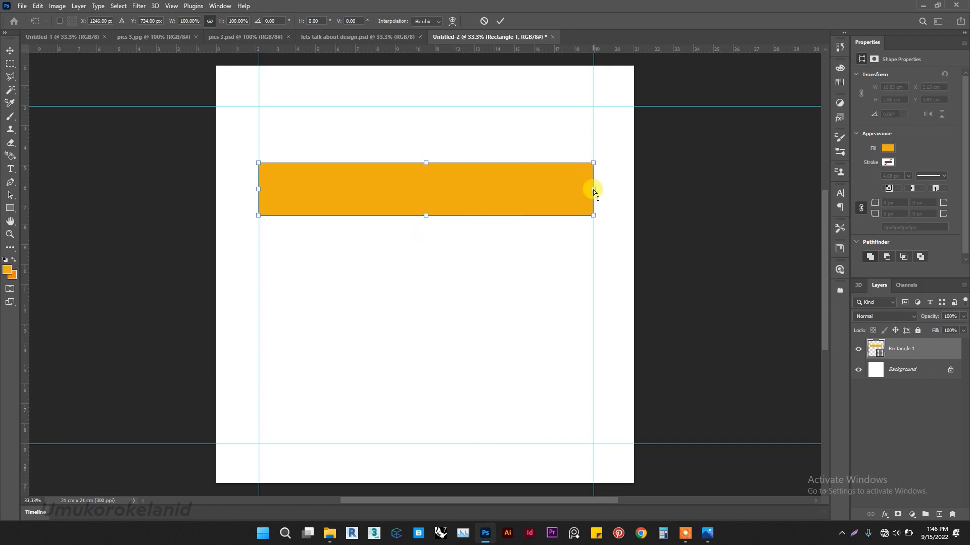
drag(593, 190, 592, 148)
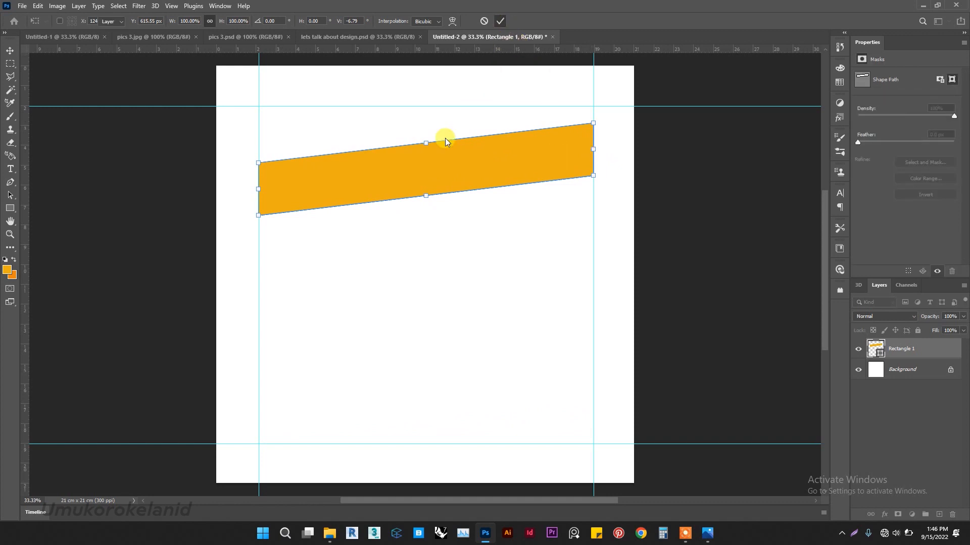
key(Escape)
right_click(565, 194)
key(Escape)
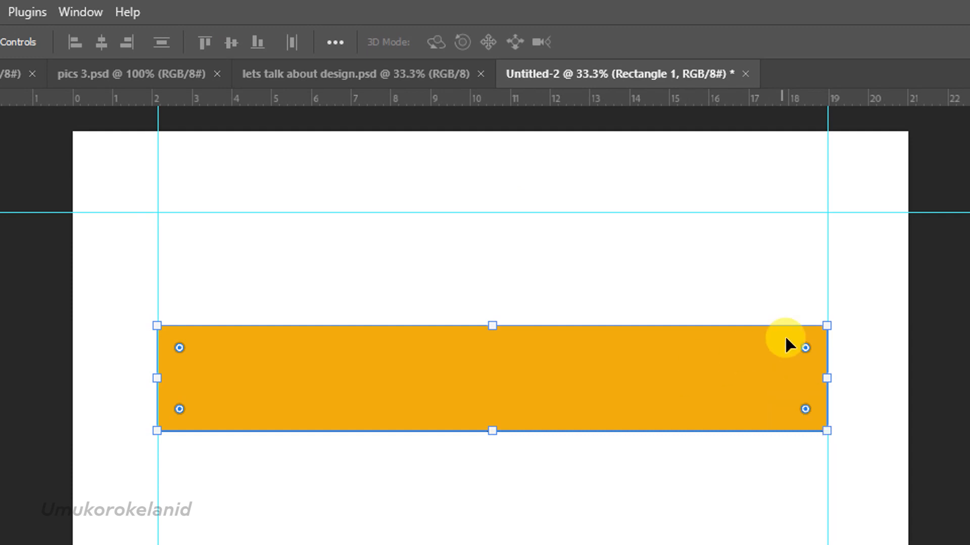
key(ctrl+t)
drag(822, 323, 764, 454)
key(ctrl+z)
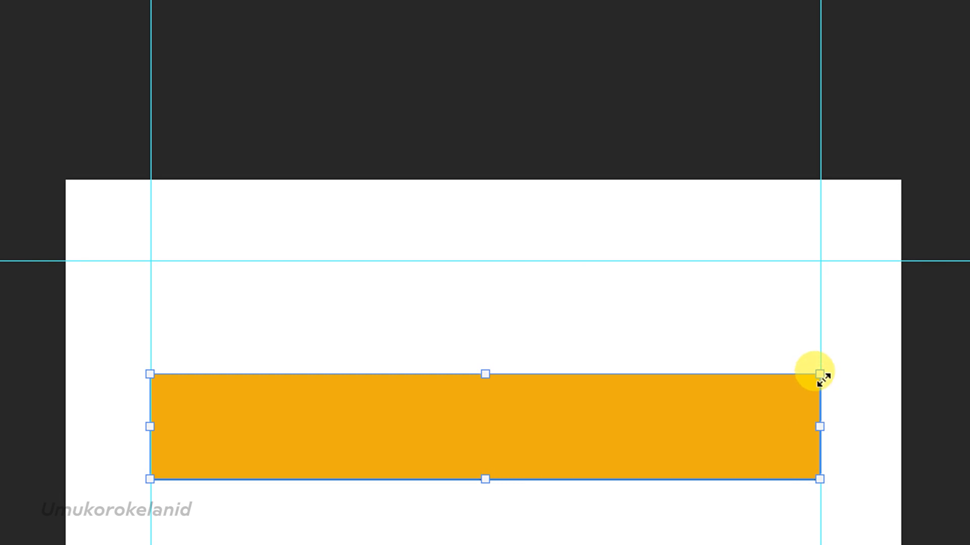
Skew the rectangle vertically by -9.66° by raising its right edge, then apply the transform.
right_click(791, 408)
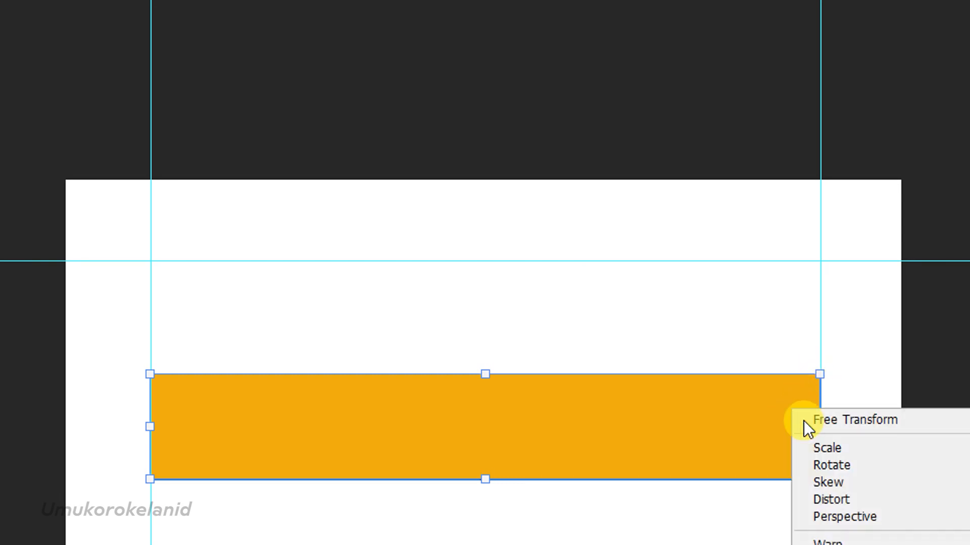
click(810, 467)
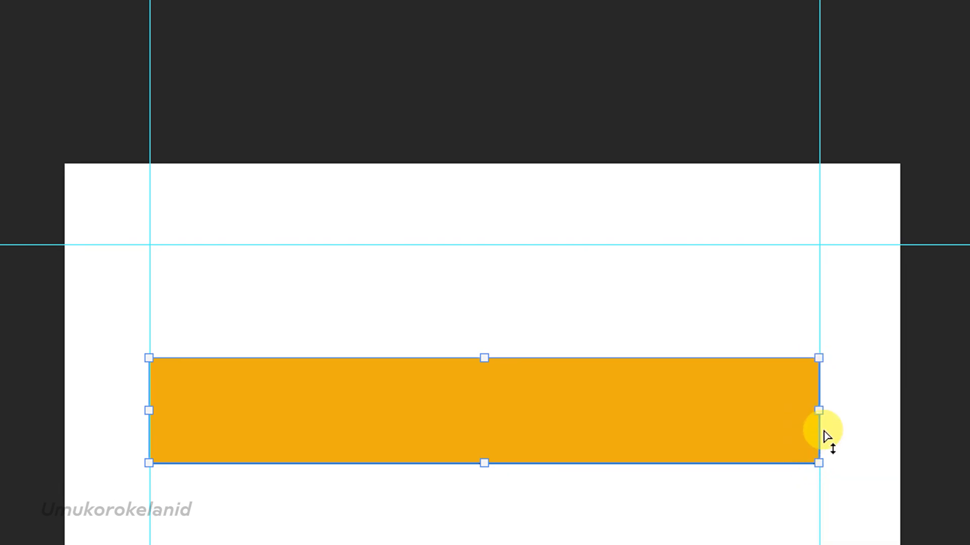
drag(820, 415, 817, 344)
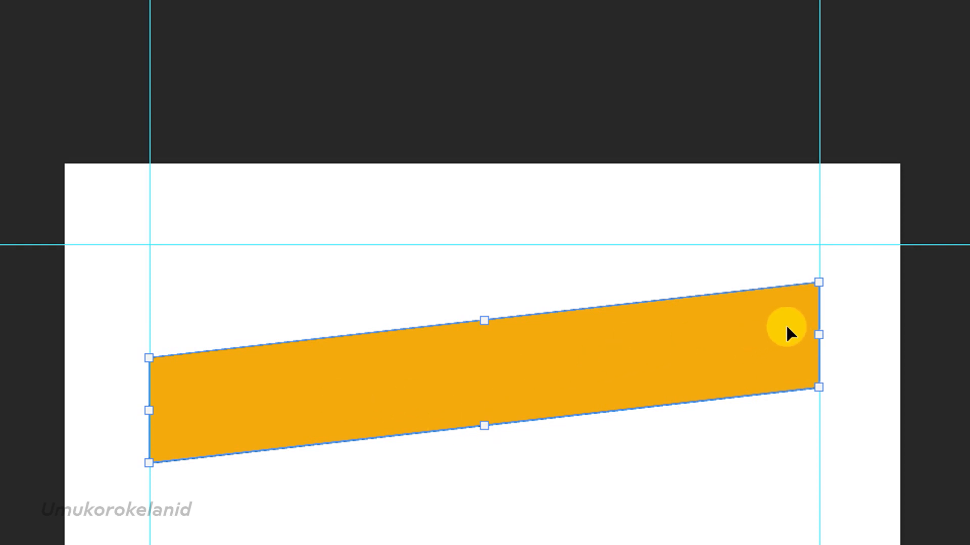
drag(820, 340, 811, 303)
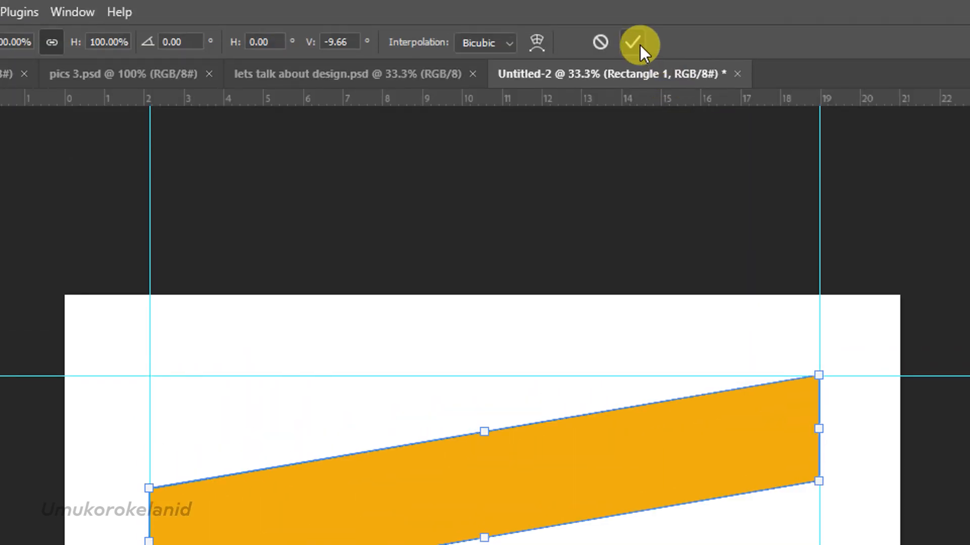
click(634, 43)
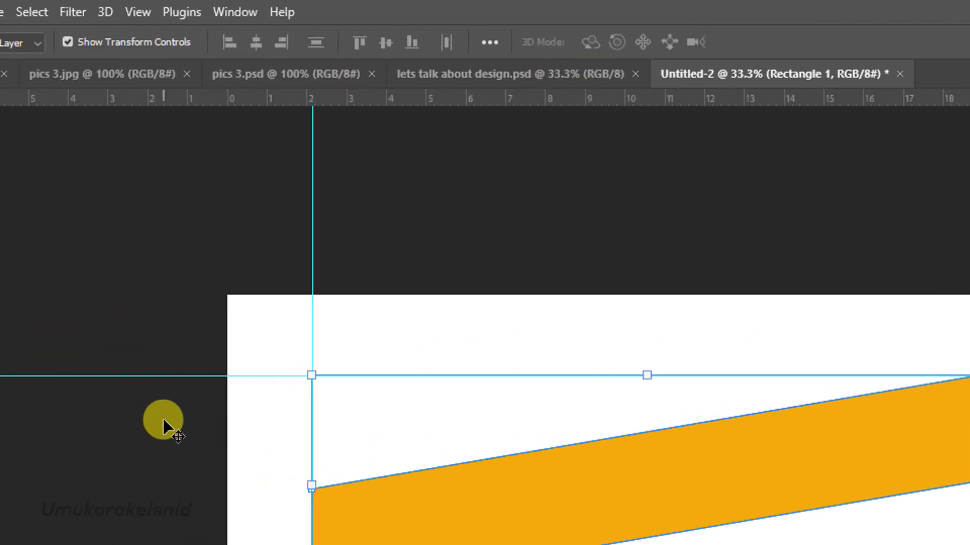
Duplicate the skewed stripe and place the copy directly beneath the original.
scroll(515, 187, down, 2)
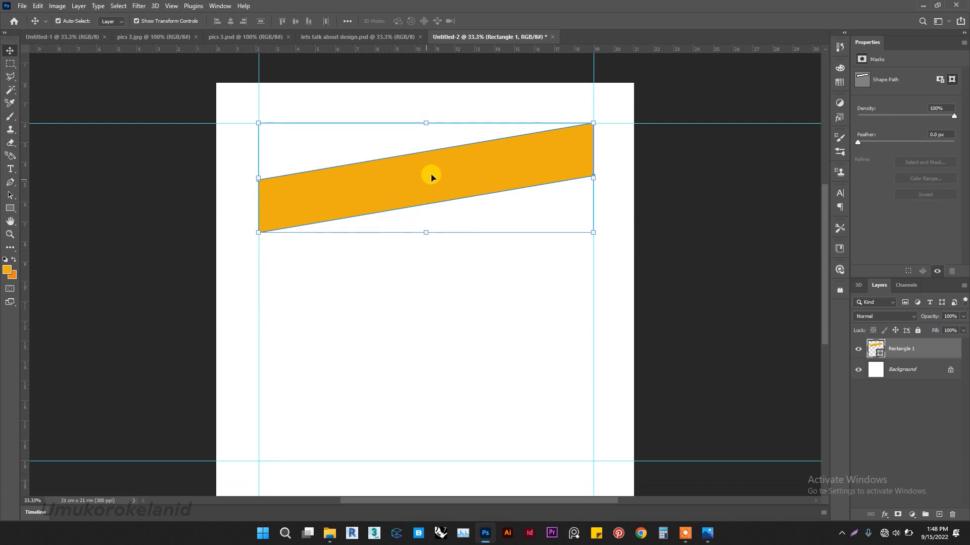
drag(449, 171, 459, 228)
key(Up)
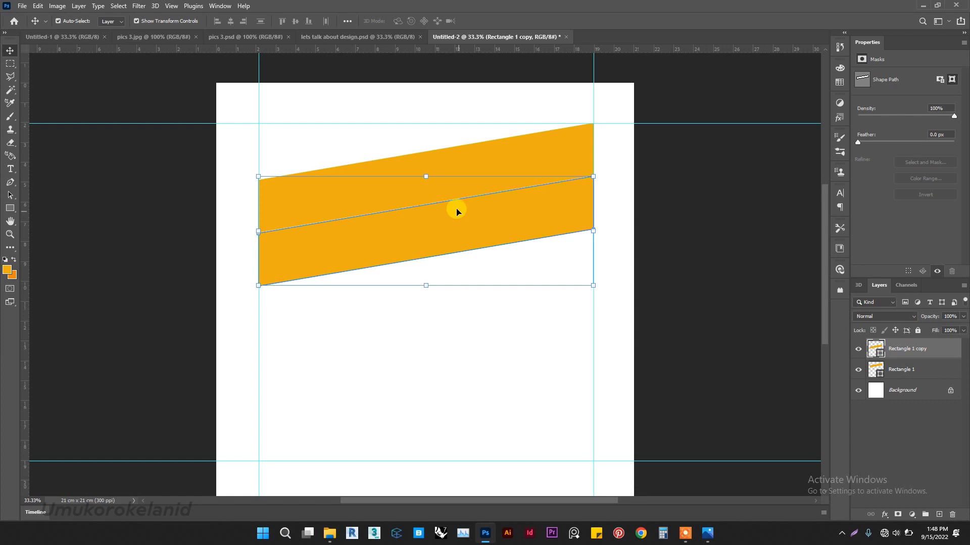
Duplicate the stripe again below the second one and nudge it up to close the gap.
drag(464, 226, 472, 274)
key(Up)
key(Up)
key(Up)
key(Up)
key(Up)
key(Up)
key(Up)
key(Up)
key(Up)
key(Up)
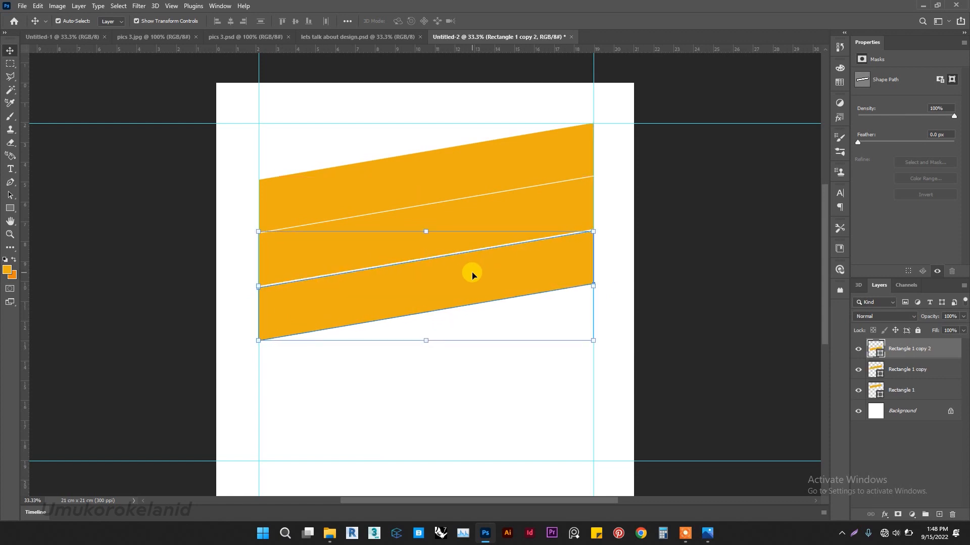
key(Up)
key(Up)
key(Up)
key(Up)
key(Up)
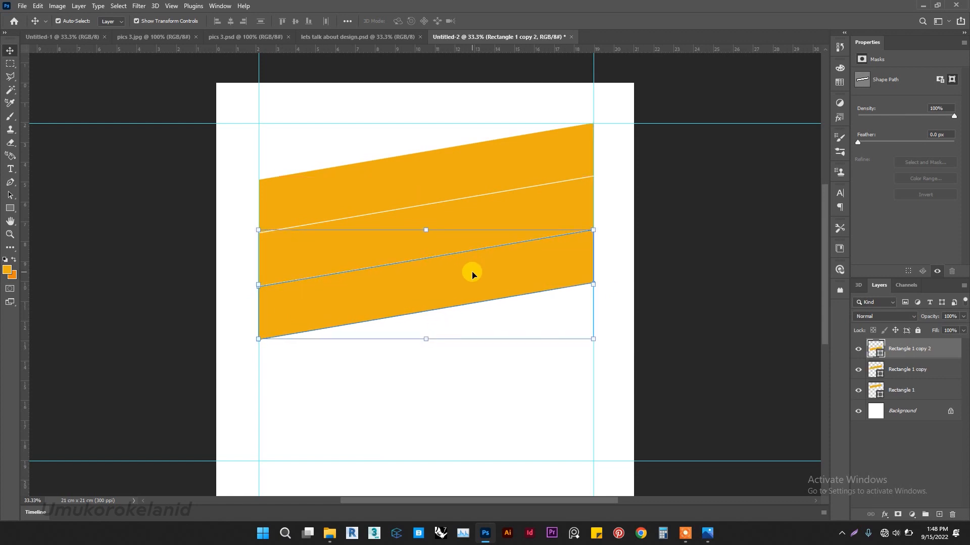
Create a fourth stripe copy beneath the third and nudge it into place.
key(Down)
key(alt+F10)
drag(490, 286, 489, 340)
key(Up)
key(Up)
key(Up)
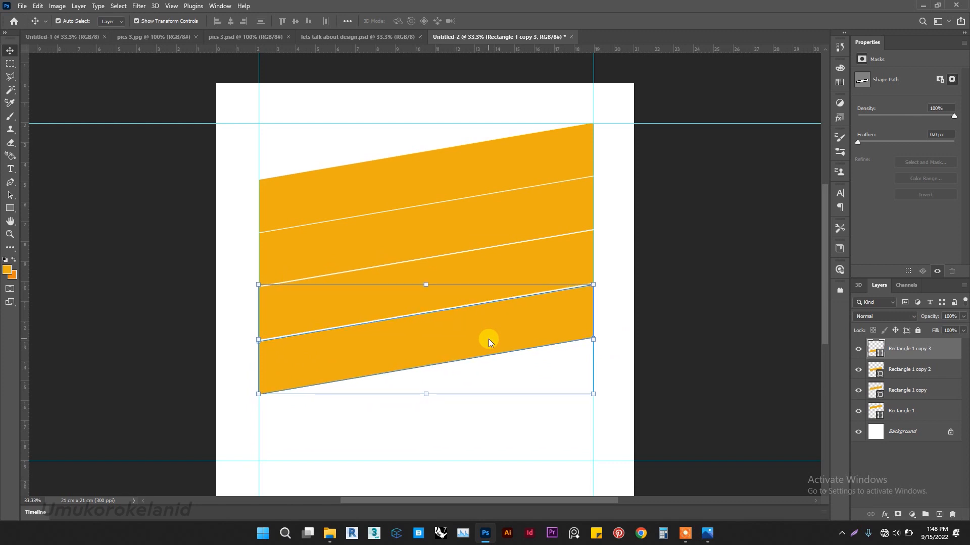
scroll(489, 337, down, 2)
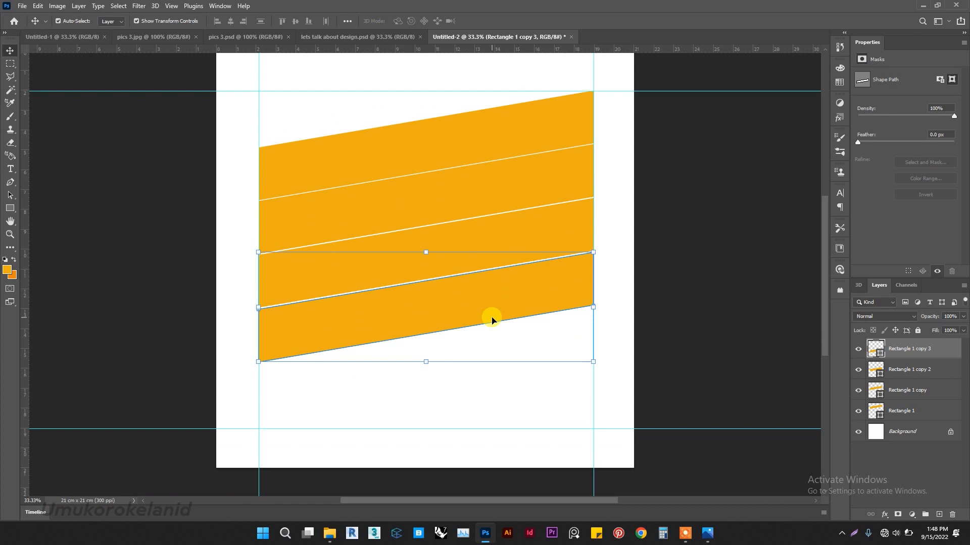
click(658, 143)
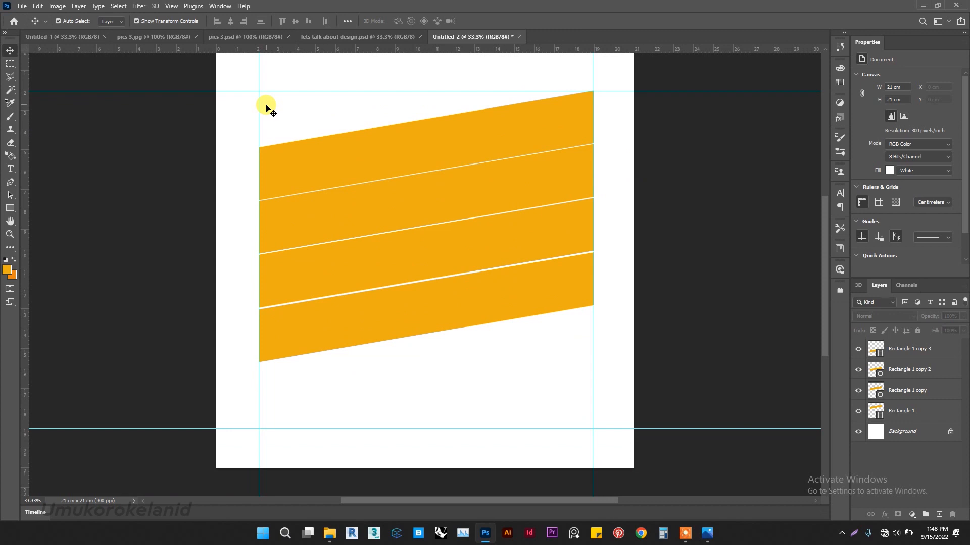
click(345, 154)
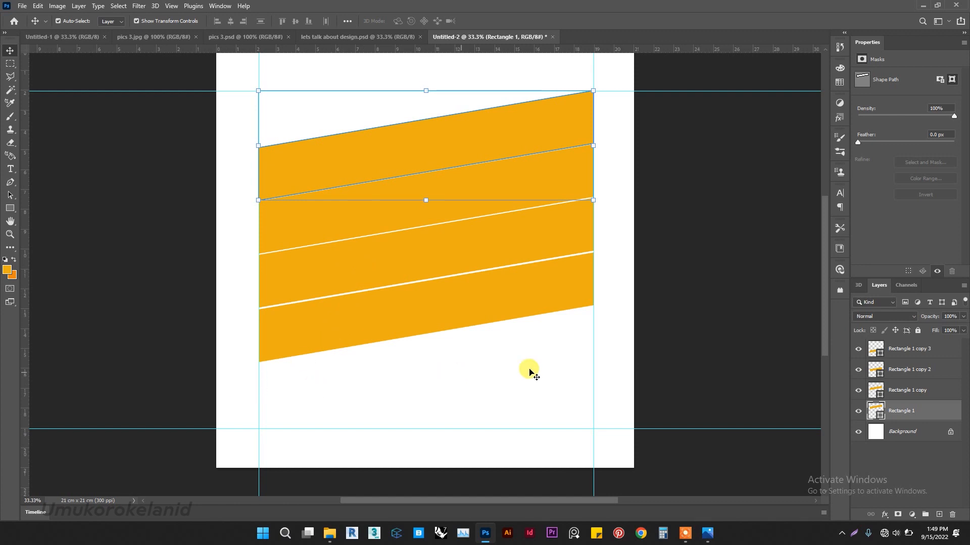
click(130, 202)
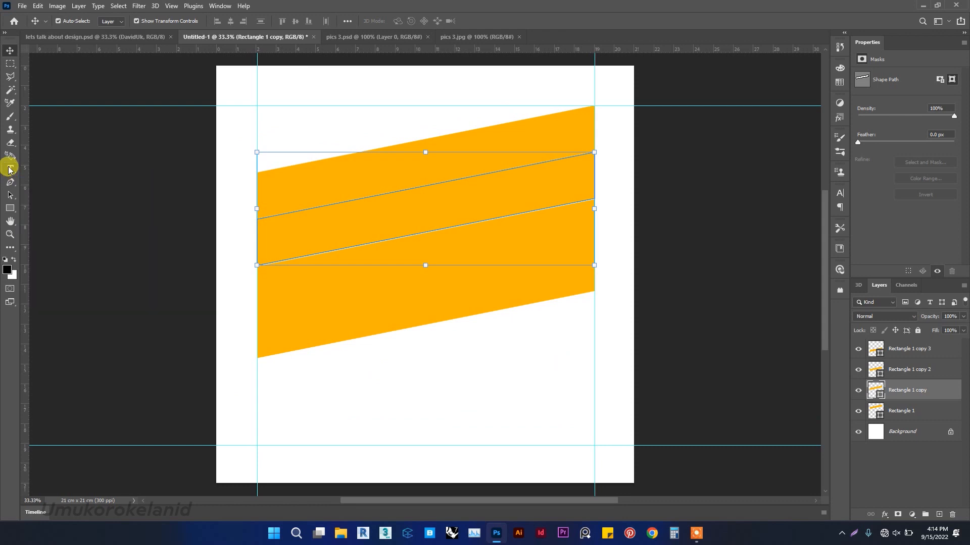
Add the text LETS TALK near the top of the poster and commit it.
click(10, 169)
click(273, 120)
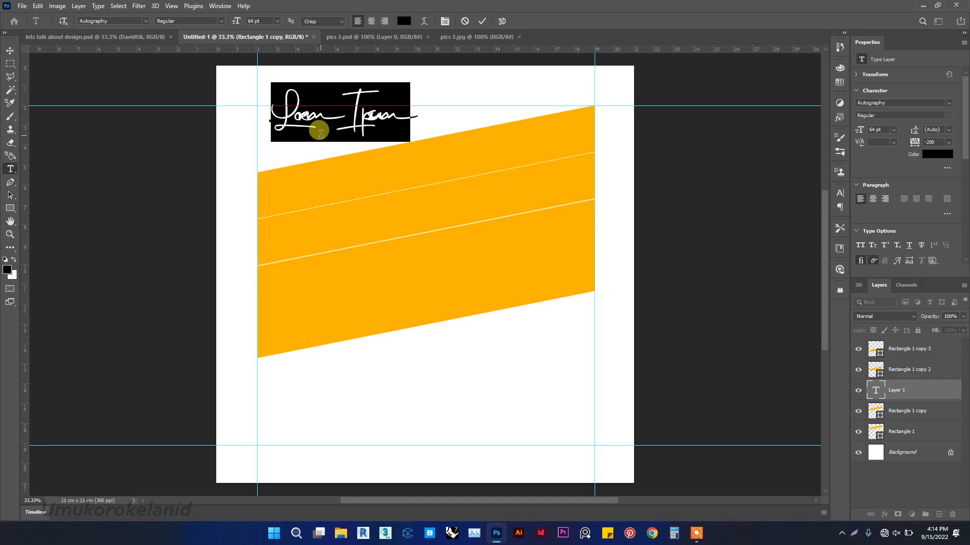
text(LETSTALK)
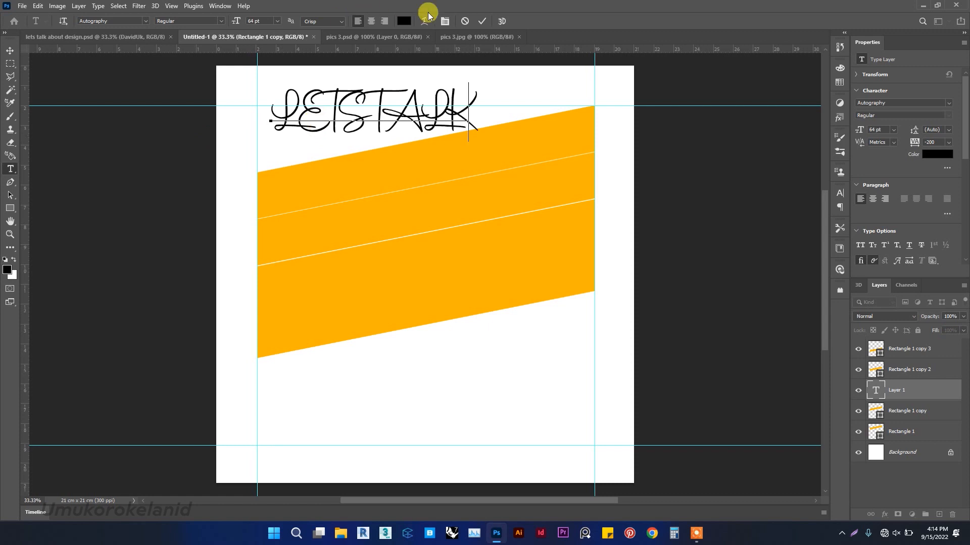
click(484, 21)
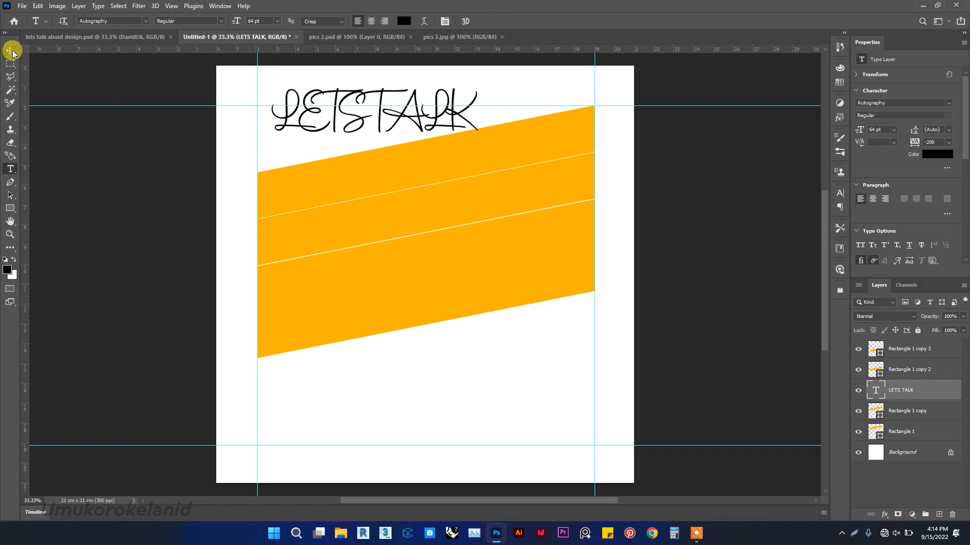
Select all of the text and set its font to Novera Modern Black.
click(325, 115)
key(ctrl+a)
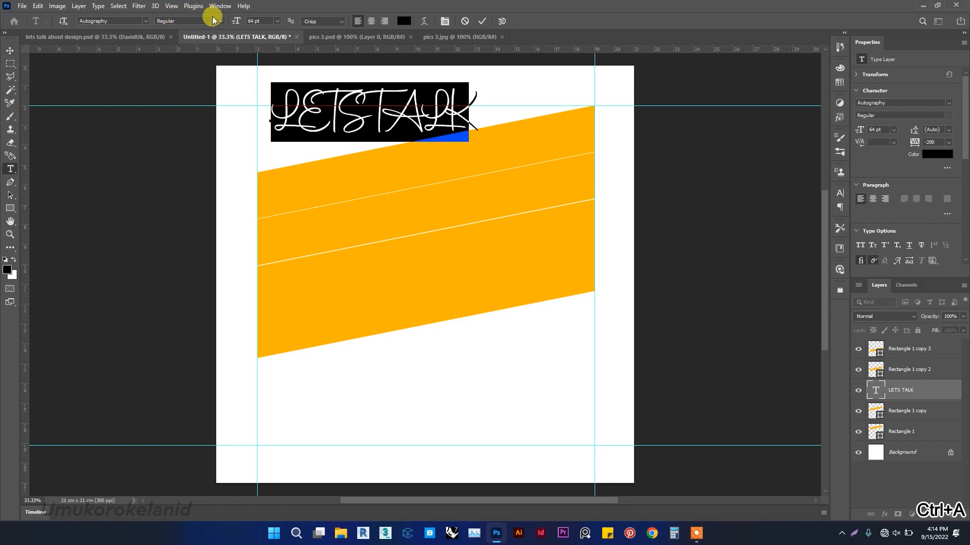
click(147, 20)
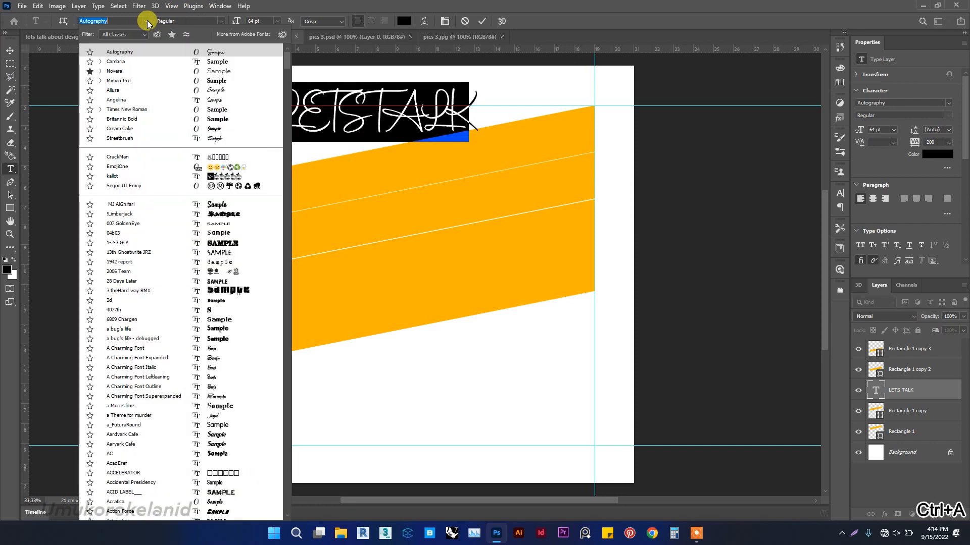
click(129, 71)
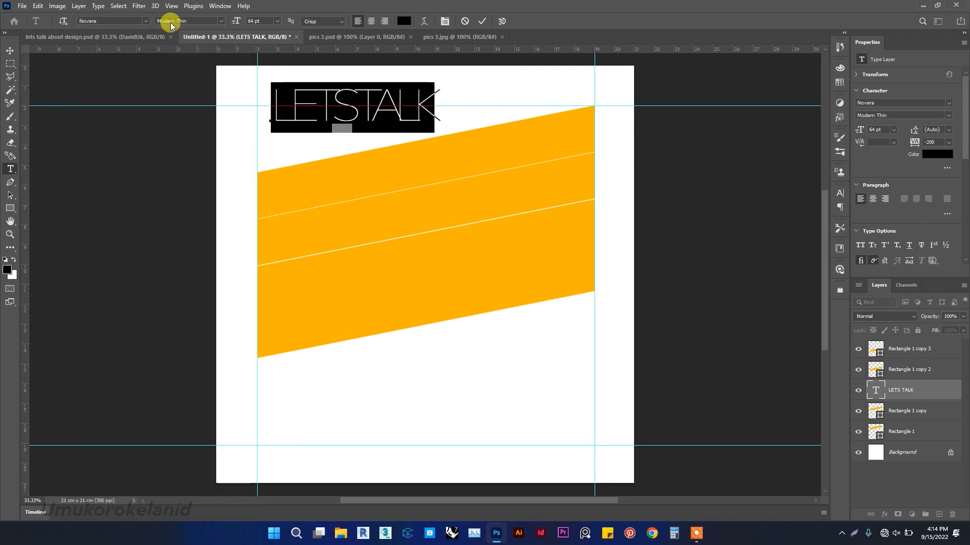
click(223, 22)
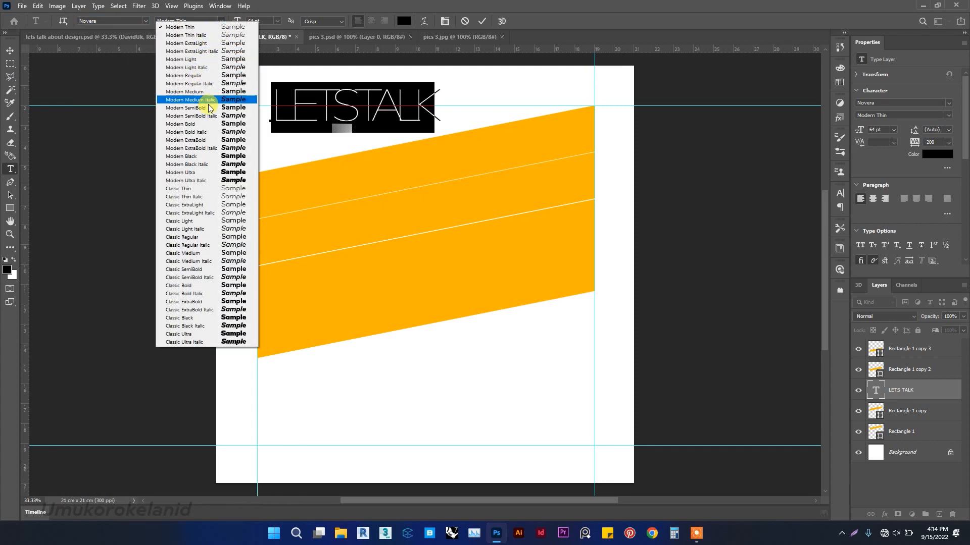
click(219, 157)
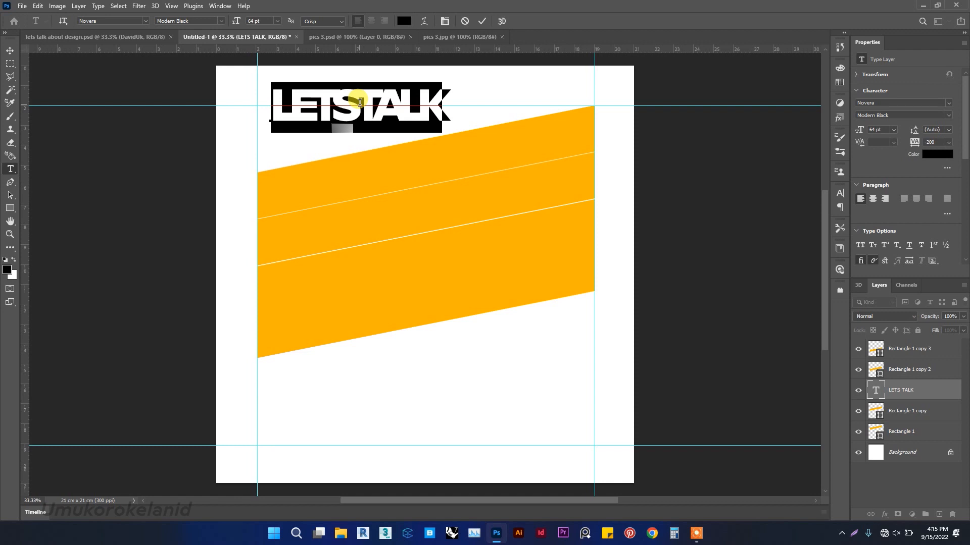
Set the text's tracking to 0 and its kerning to Metrics.
click(948, 143)
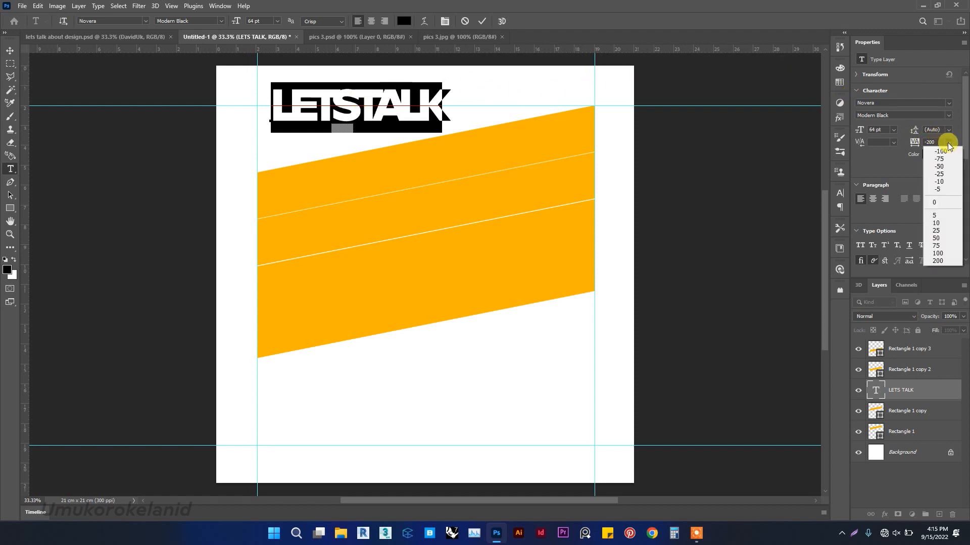
click(935, 202)
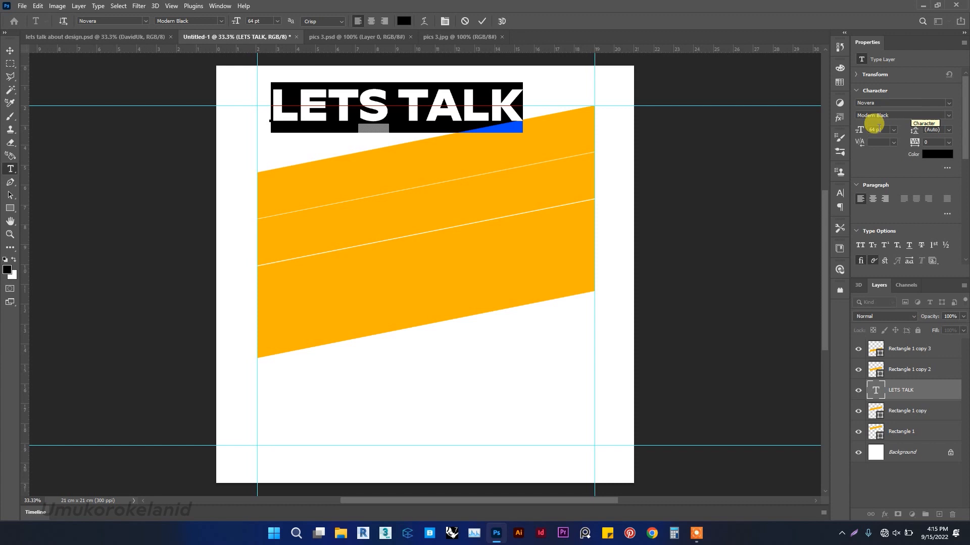
click(893, 142)
click(894, 152)
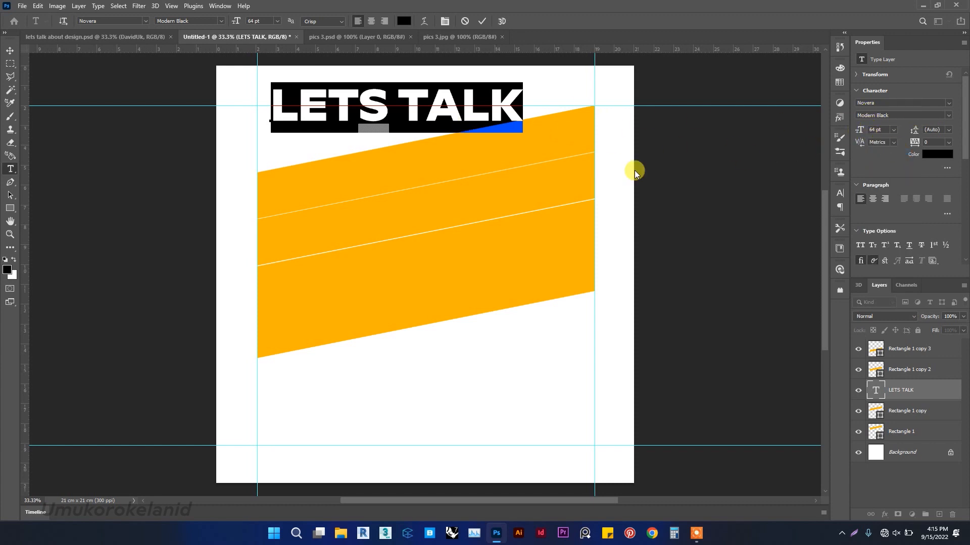
Insert an apostrophe between T and S to read LET'S TALK and commit the edit.
click(358, 101)
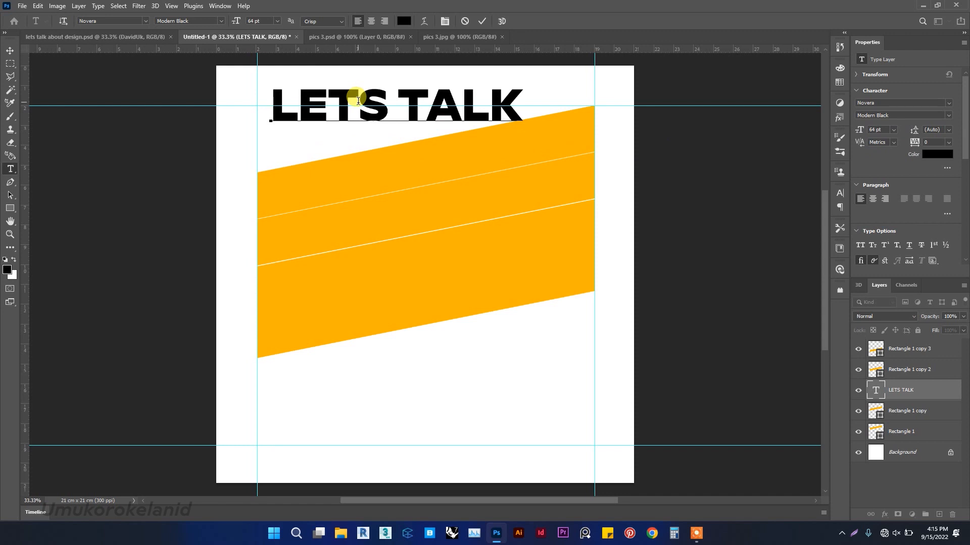
text(')
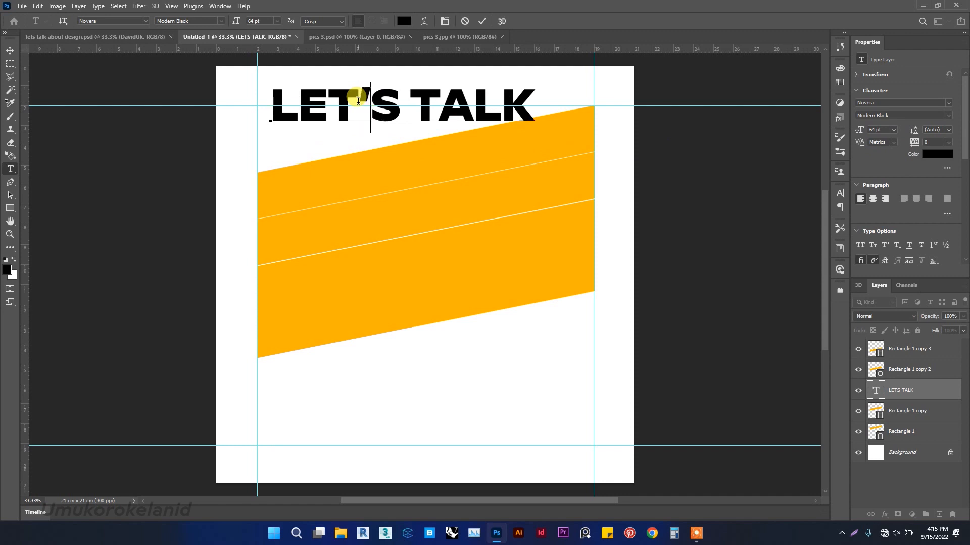
click(483, 21)
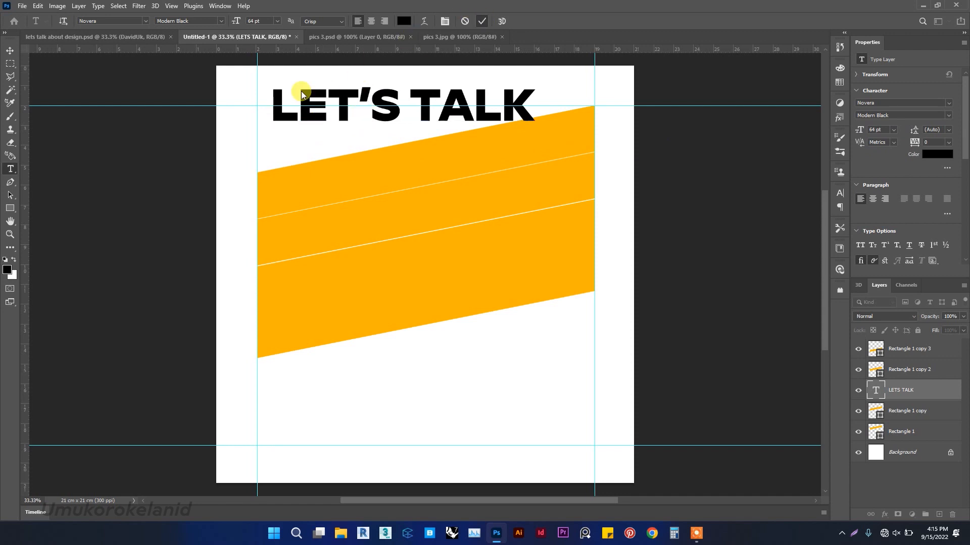
Move the LET'S TALK text down onto the top orange stripe.
click(11, 51)
drag(392, 120, 379, 212)
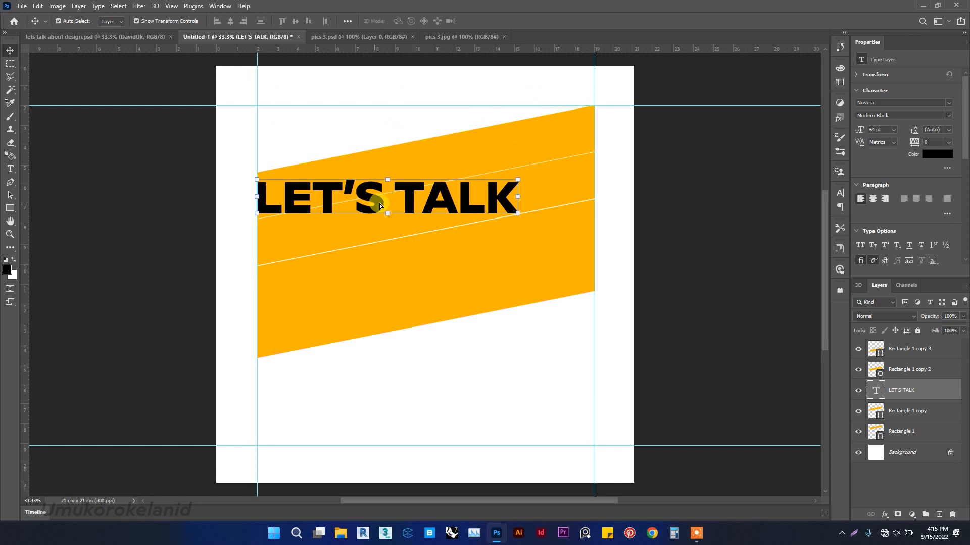
Scale the text proportionally to about 128.73% so it reaches the right guide, and apply it.
click(518, 197)
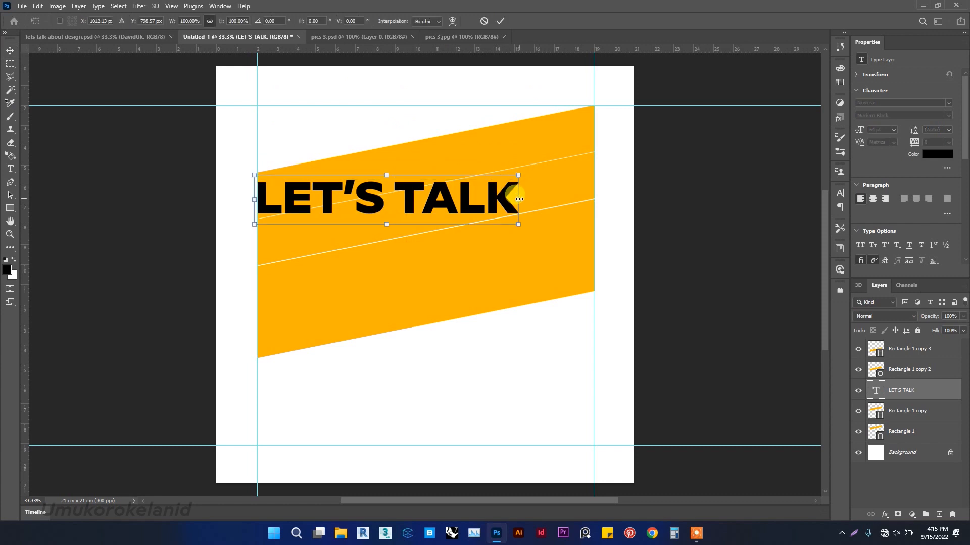
drag(520, 200, 594, 175)
click(500, 20)
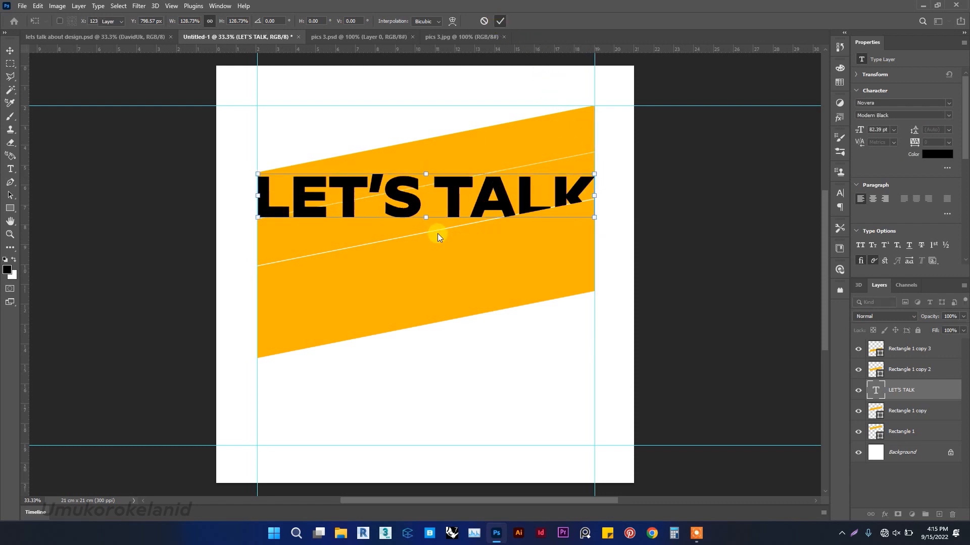
Nudge the text slightly upward to sit along the top of the stripe.
drag(450, 196, 451, 193)
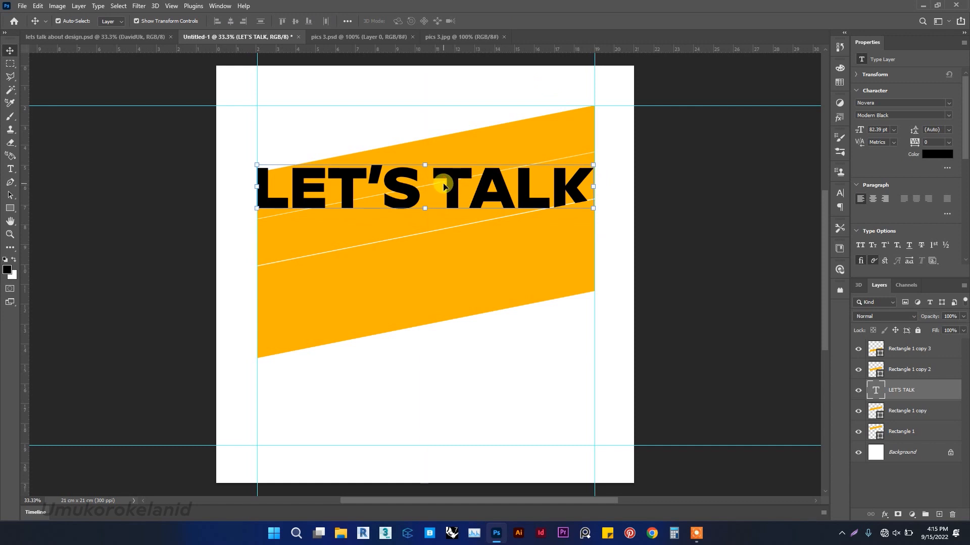
click(426, 167)
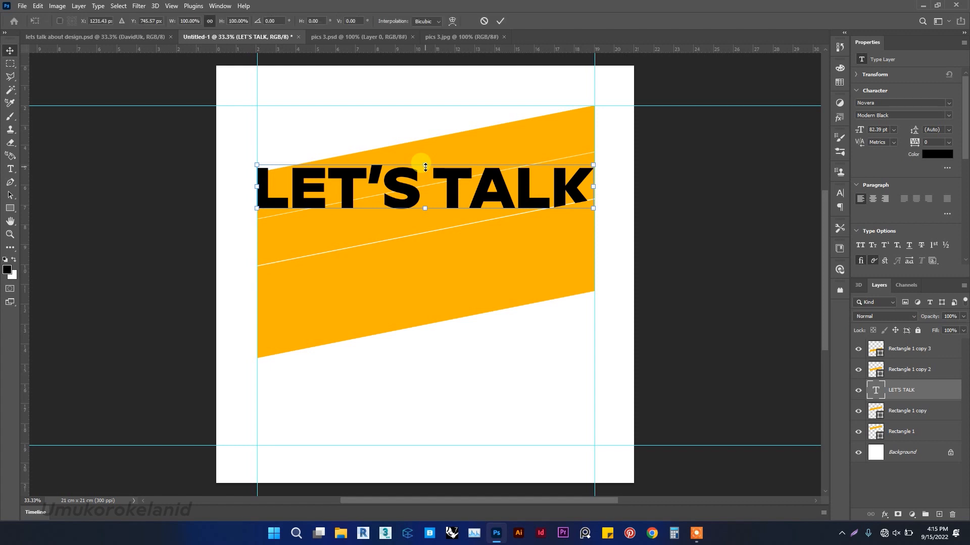
click(489, 22)
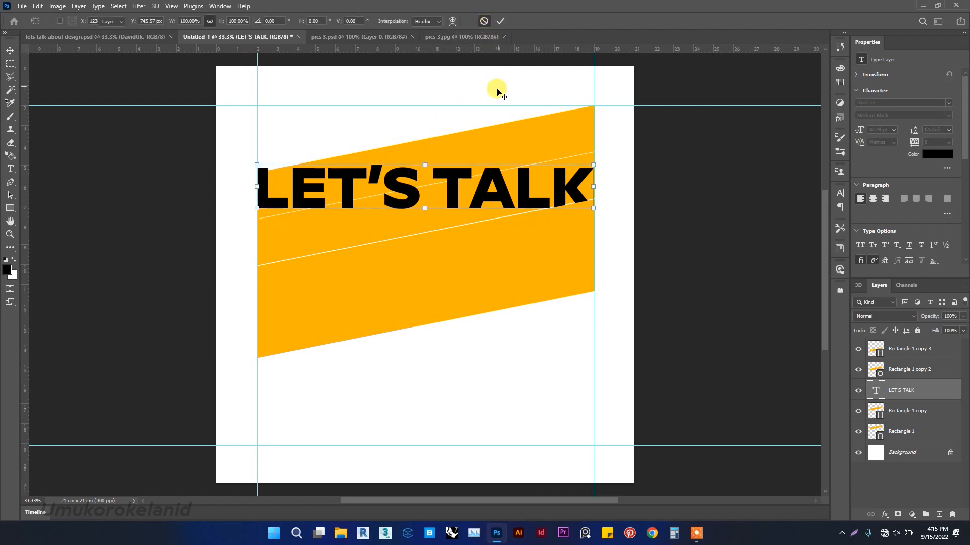
key(ctrl)
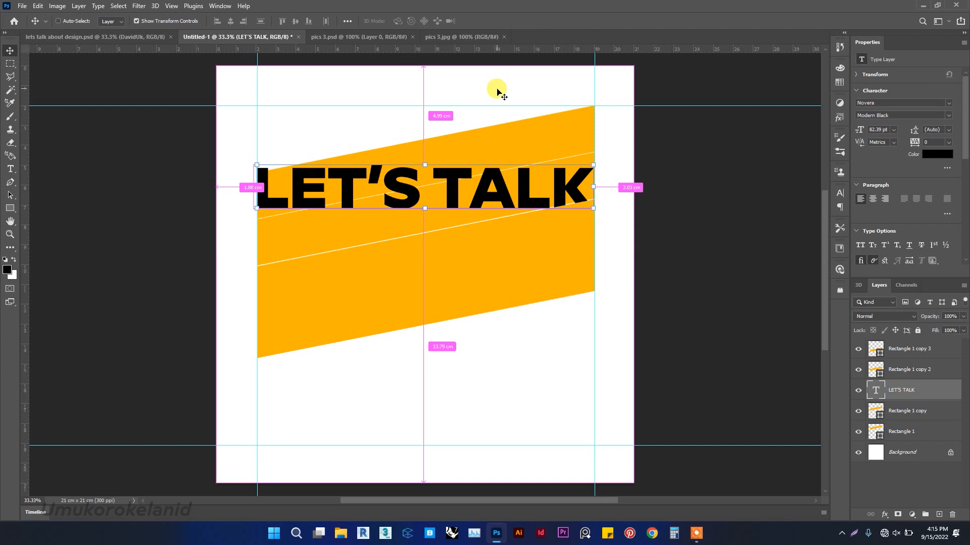
Skew the LET'S TALK text vertically by about -11° so it slants along the stripe, and apply the transform.
key(ctrl+t)
right_click(477, 192)
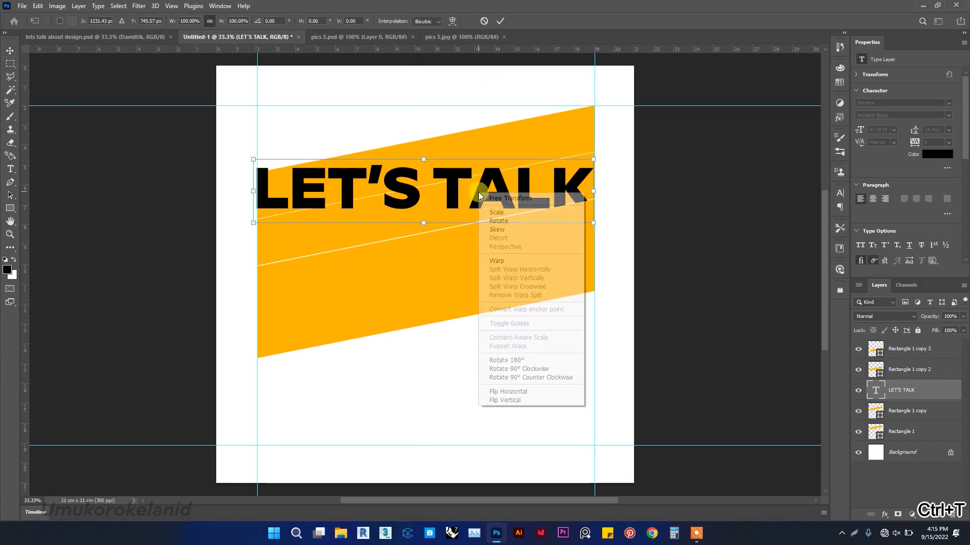
click(537, 231)
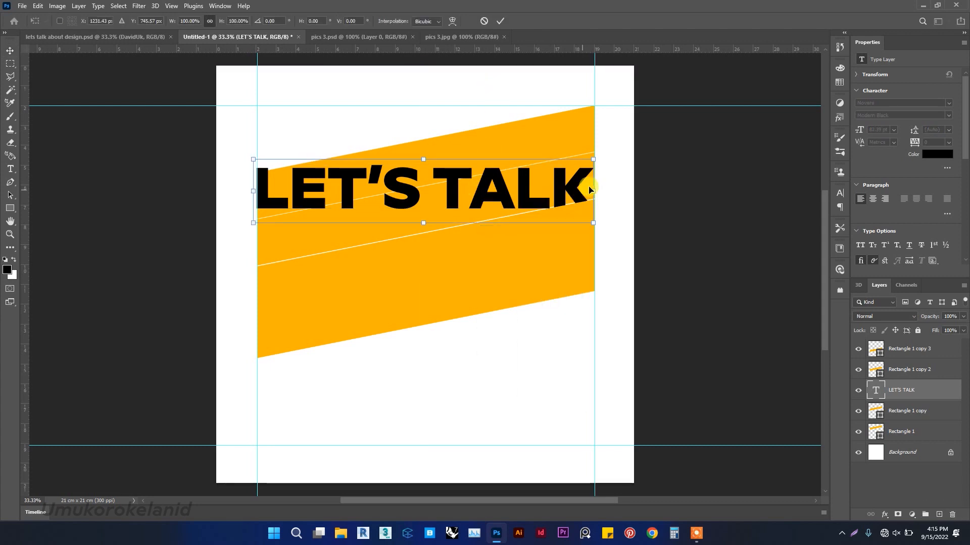
drag(595, 193, 596, 131)
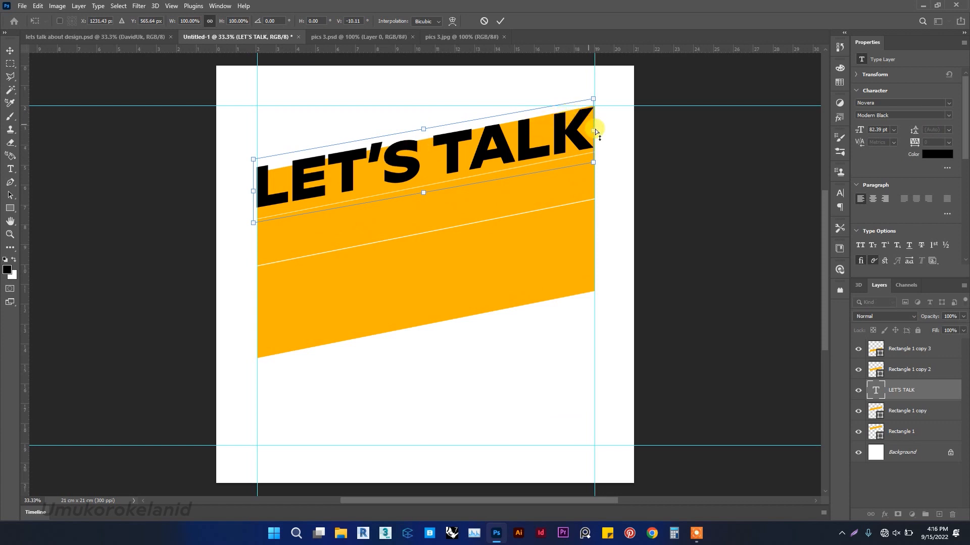
drag(594, 131, 595, 129)
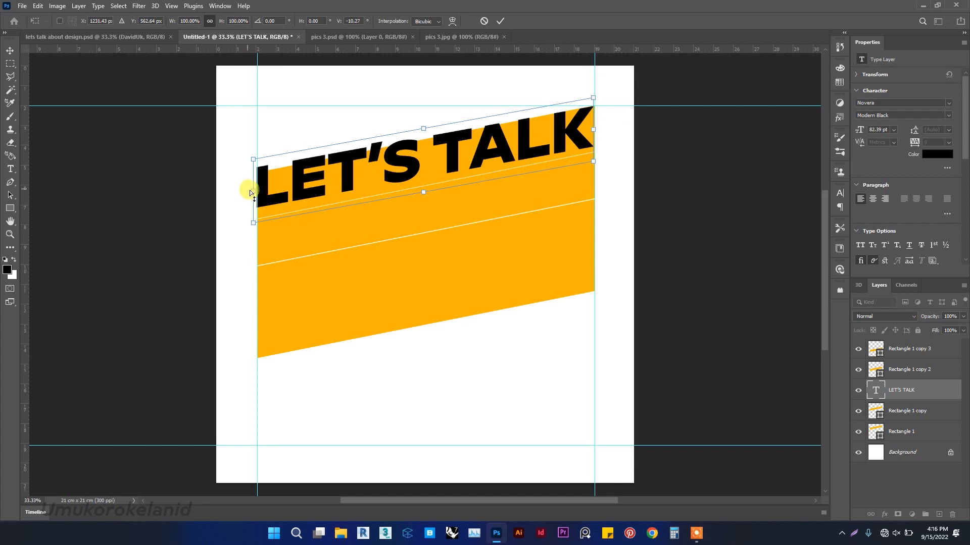
drag(254, 196, 256, 198)
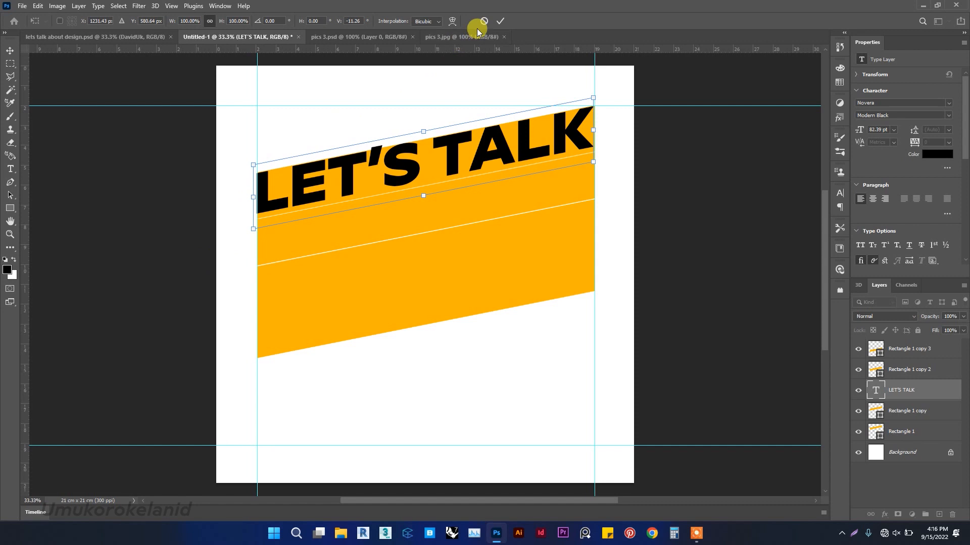
click(500, 21)
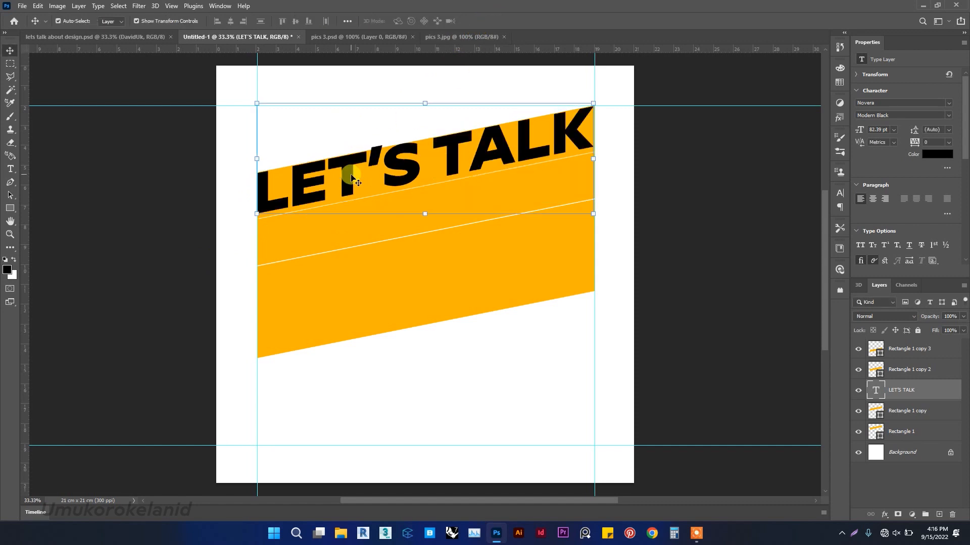
Toggle each stripe and text layer's visibility to identify which rectangle layer is which stripe.
click(671, 124)
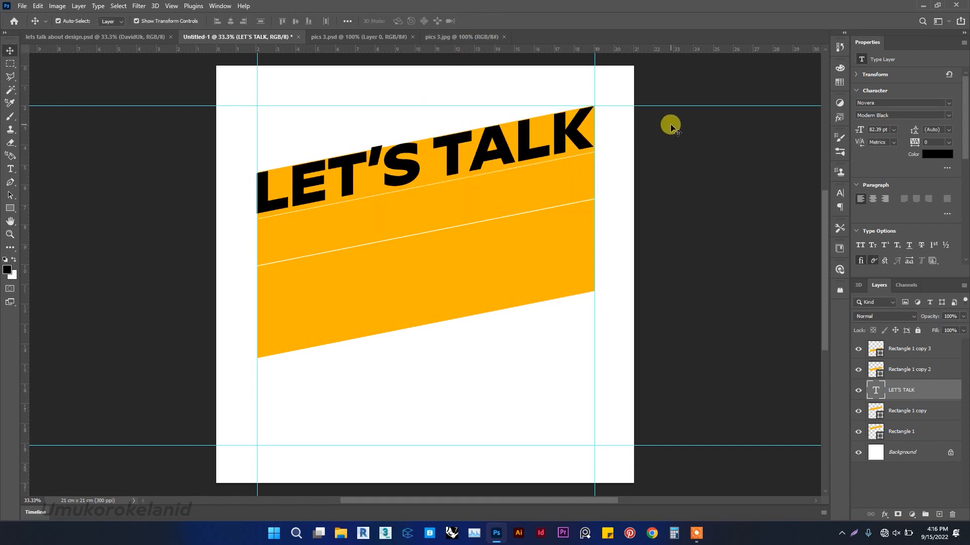
click(430, 177)
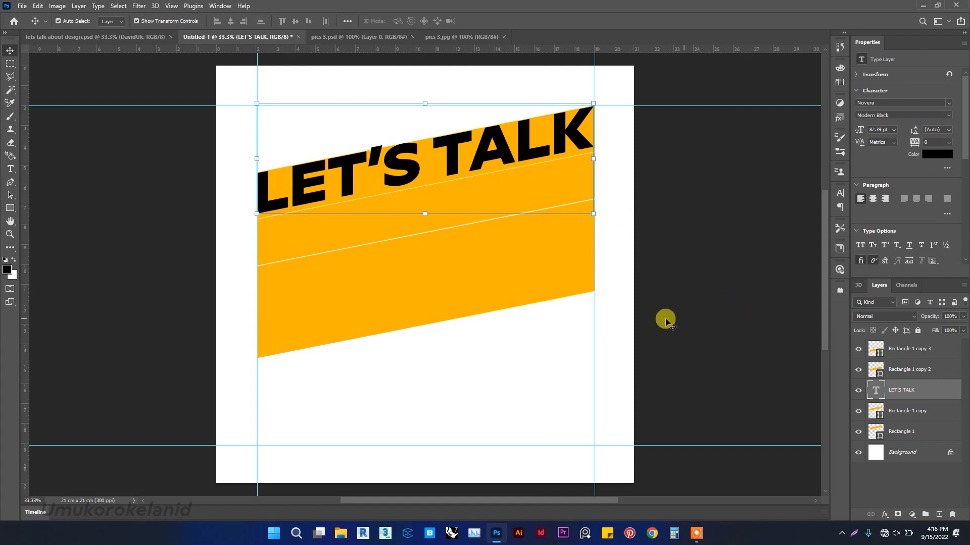
click(857, 413)
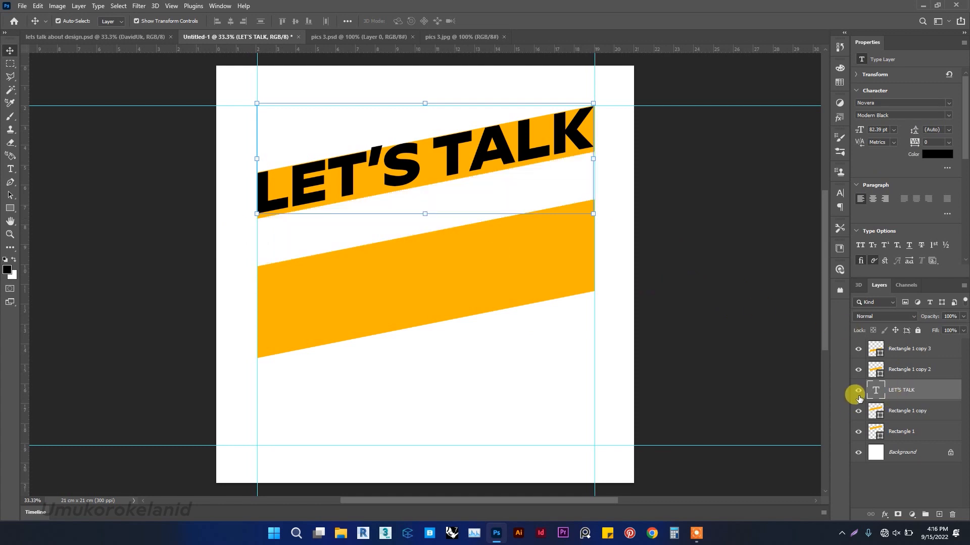
click(858, 407)
click(859, 393)
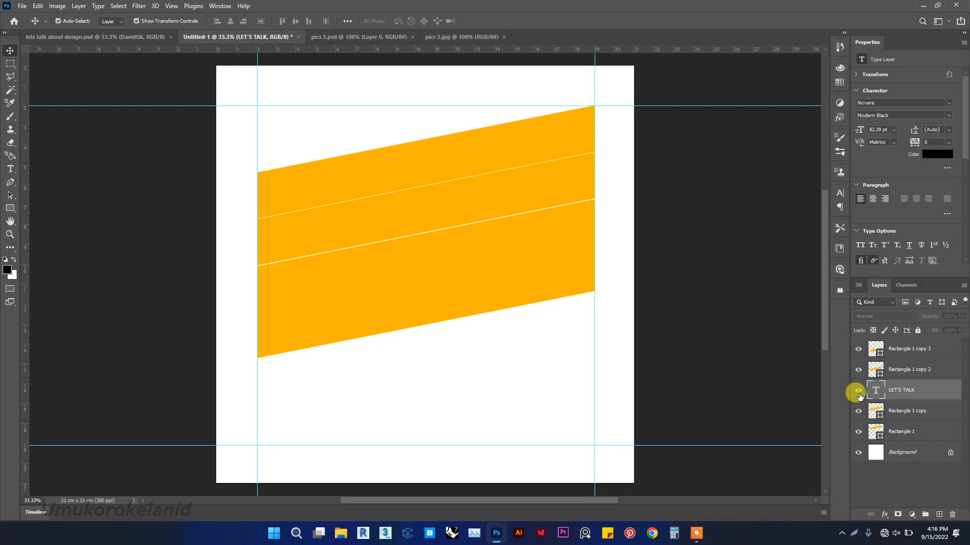
click(859, 393)
click(858, 372)
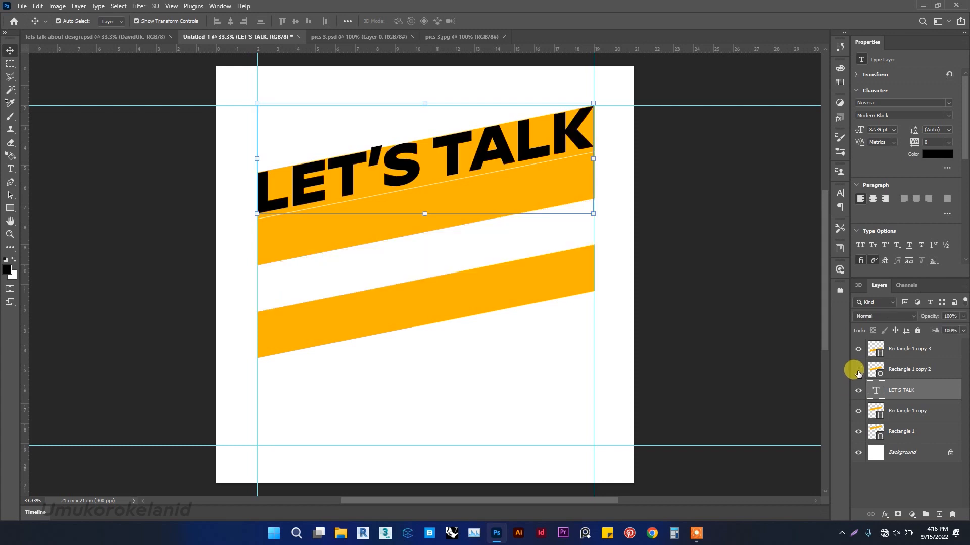
click(858, 372)
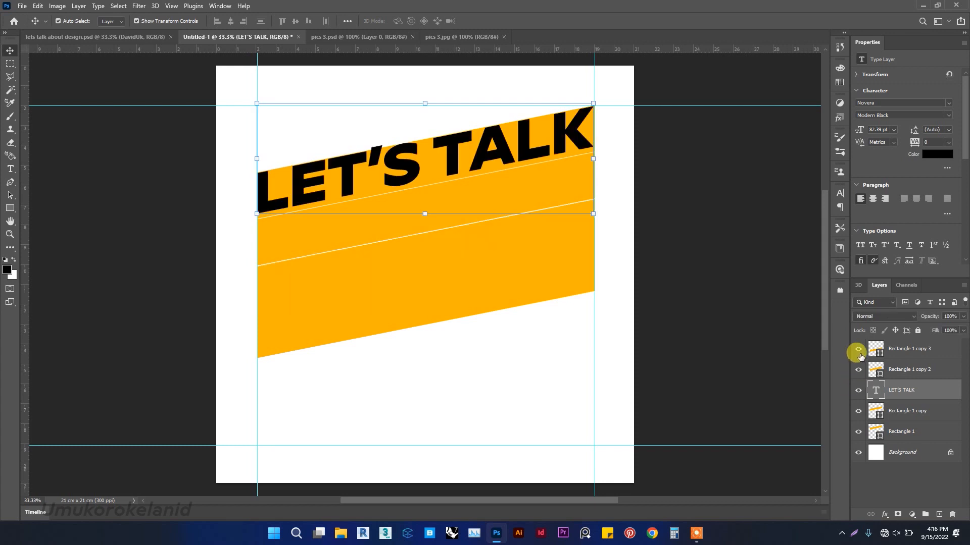
click(857, 349)
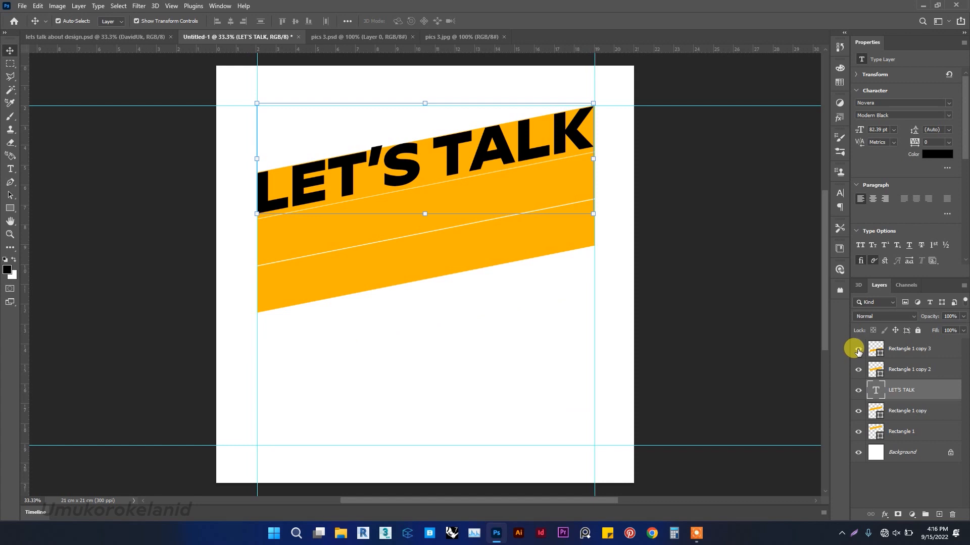
click(858, 350)
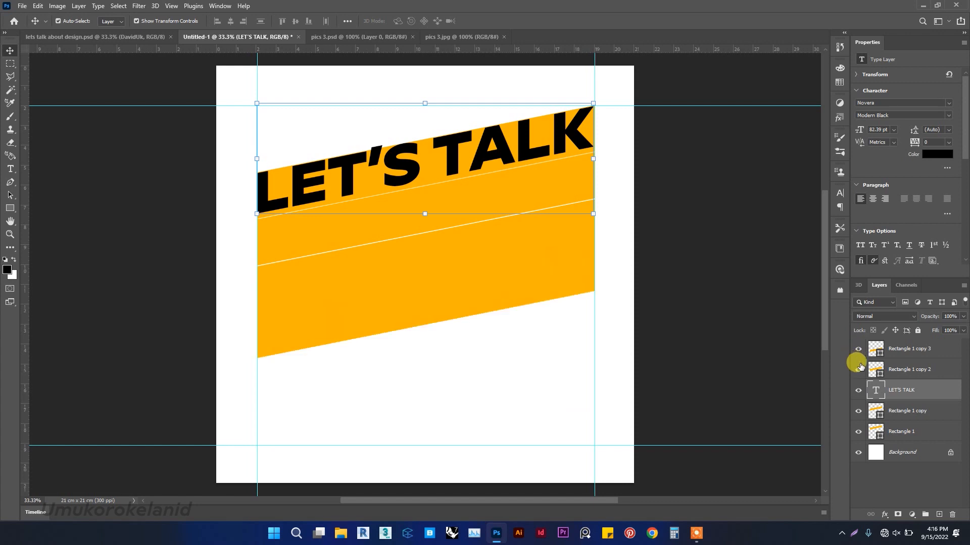
click(858, 432)
click(858, 432)
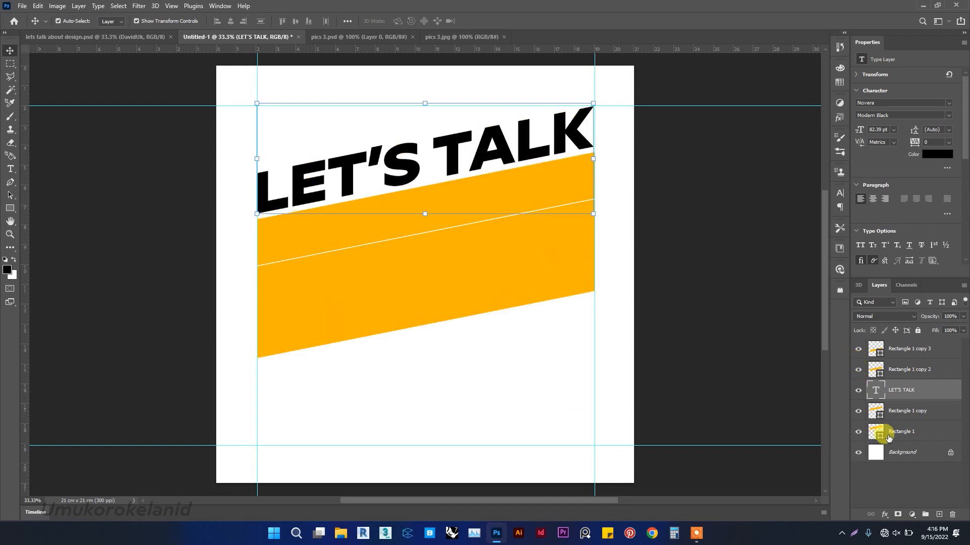
Delete the Rectangle 1 and Rectangle 1 copy 2 stripe layers, then deselect.
click(903, 433)
key(Delete)
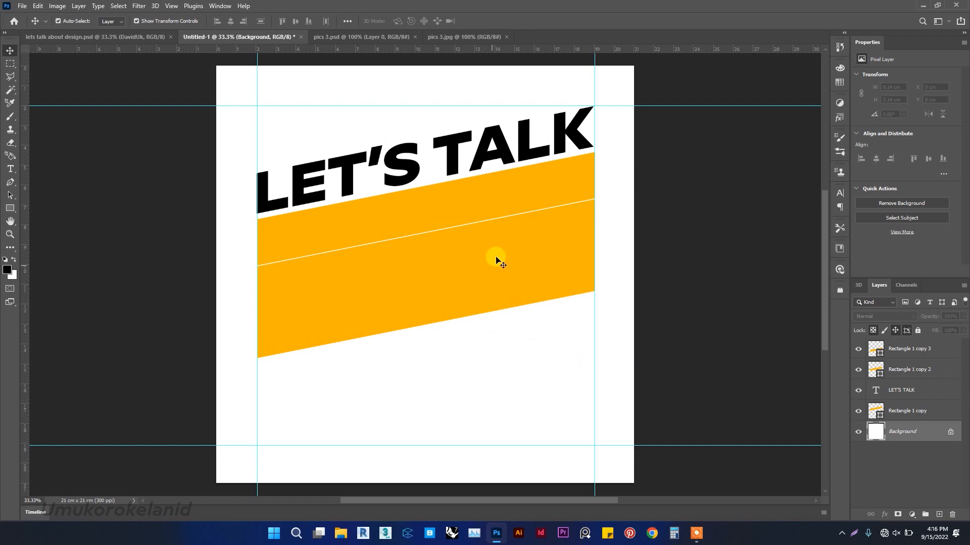
click(513, 307)
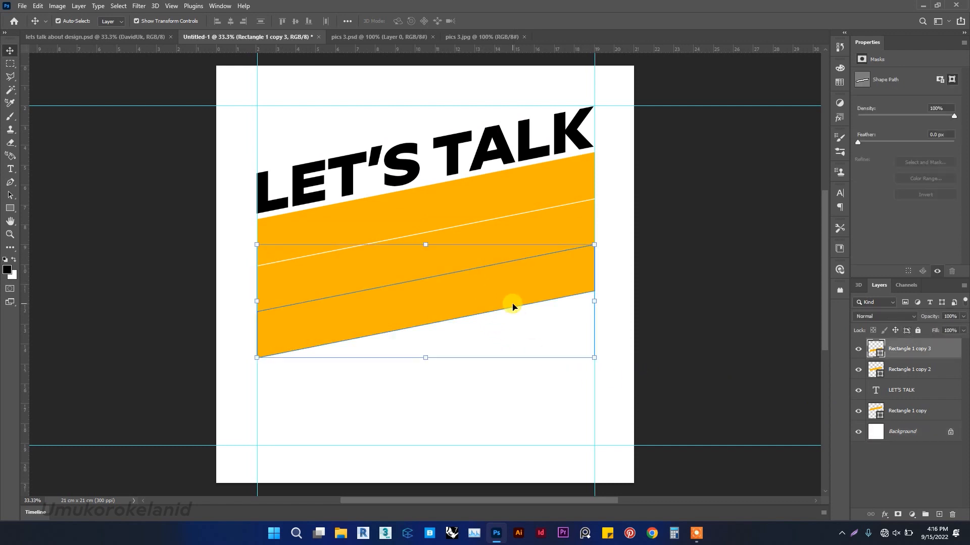
key(Down)
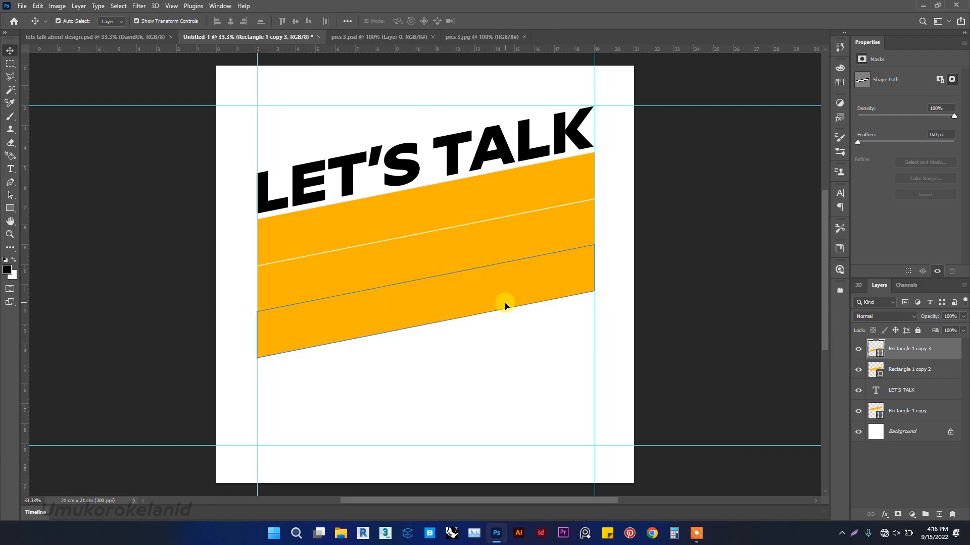
click(587, 218)
key(Delete)
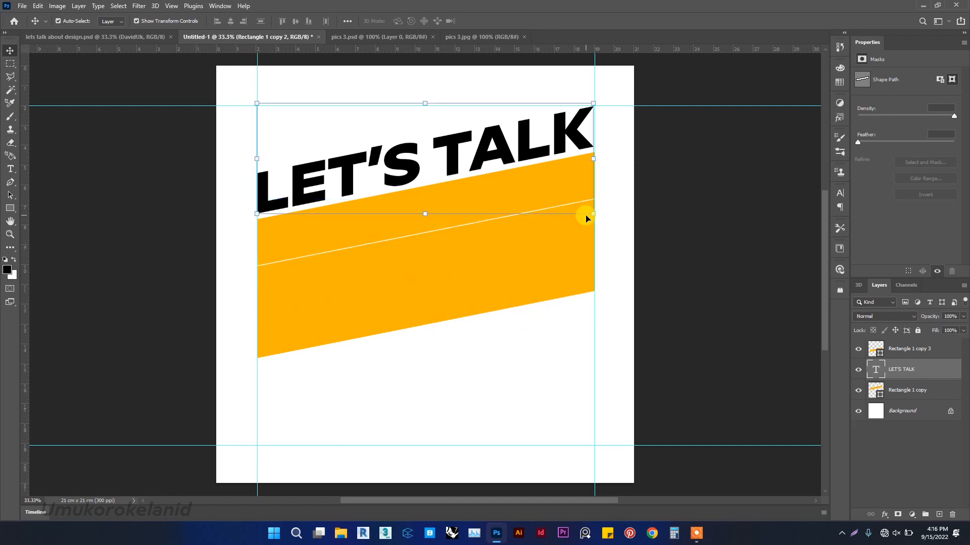
click(643, 205)
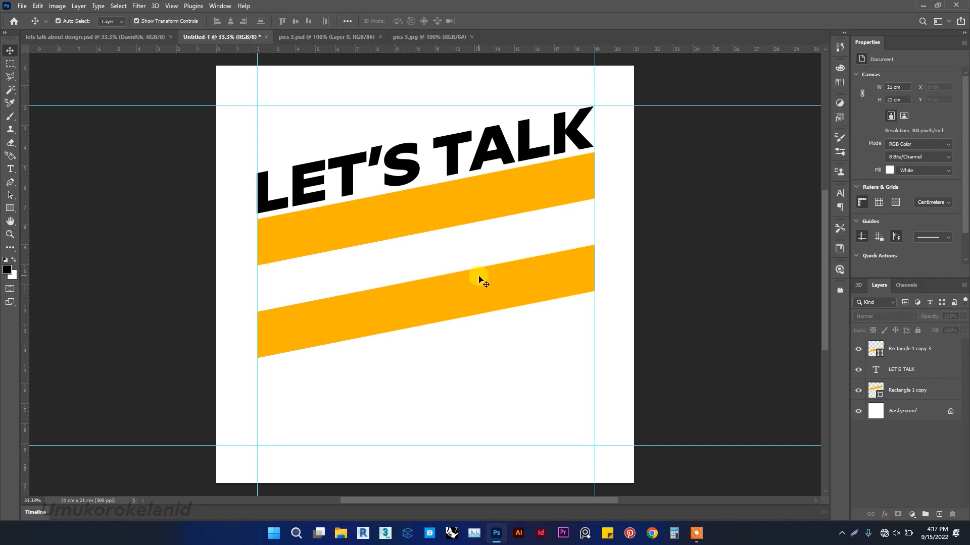
Select the bottom stripe shape and switch to the Pen tool to edit its path.
drag(506, 350, 441, 234)
click(691, 224)
click(558, 308)
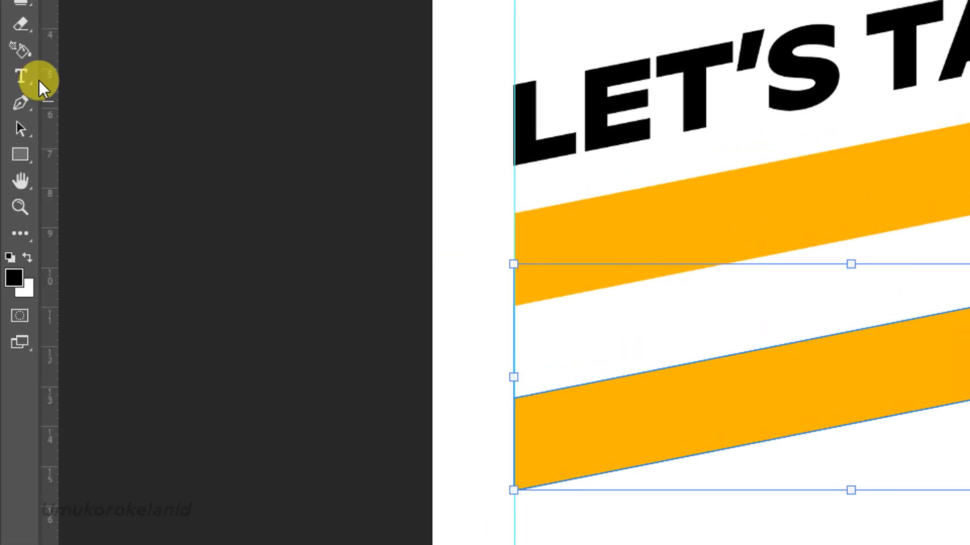
click(25, 99)
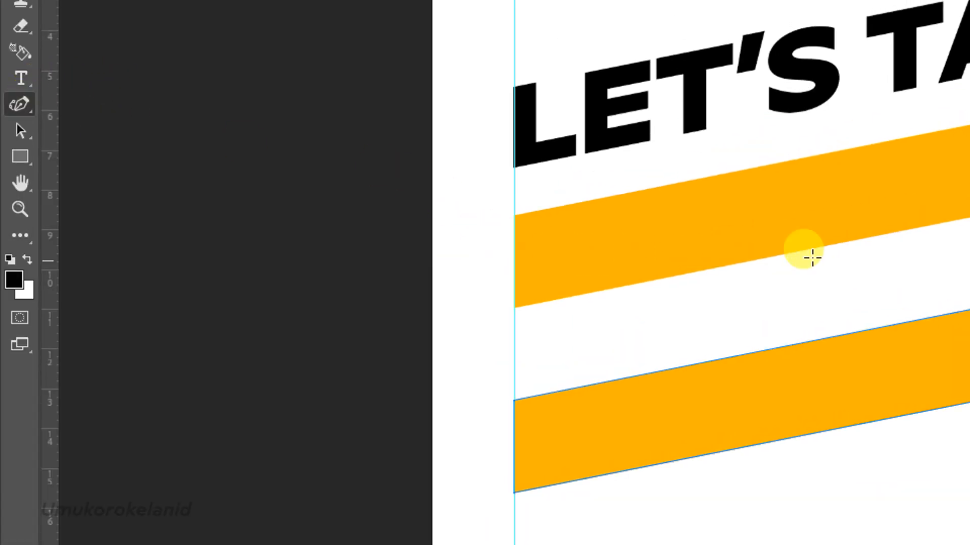
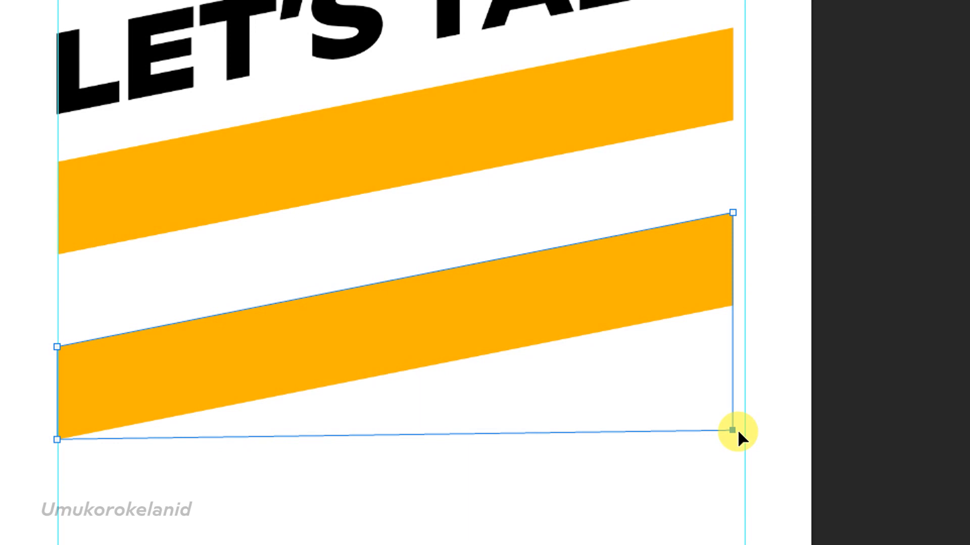
Reshape the bottom stripe with the Pen tool by repositioning its lower-left and lower-right anchor points.
click(738, 430)
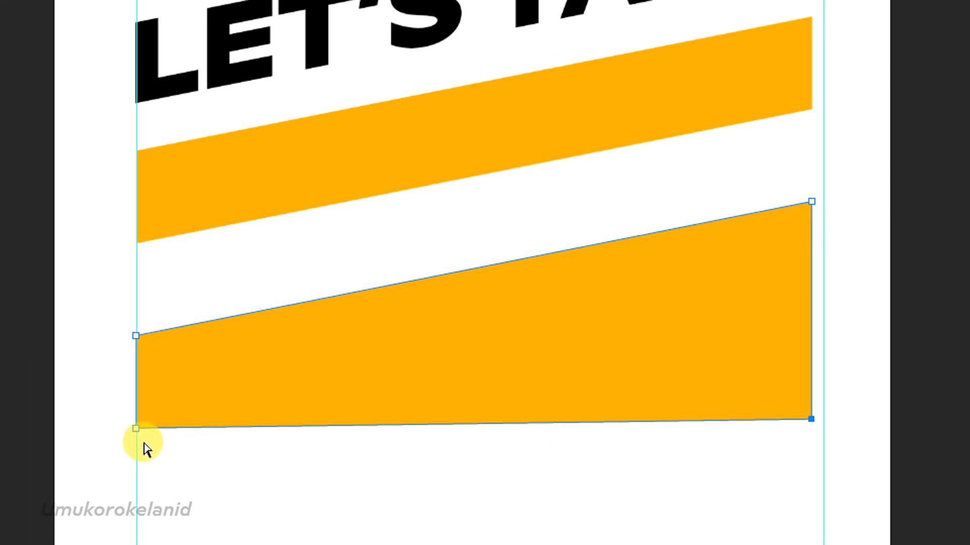
ctrl+click(138, 413)
drag(147, 412, 194, 451)
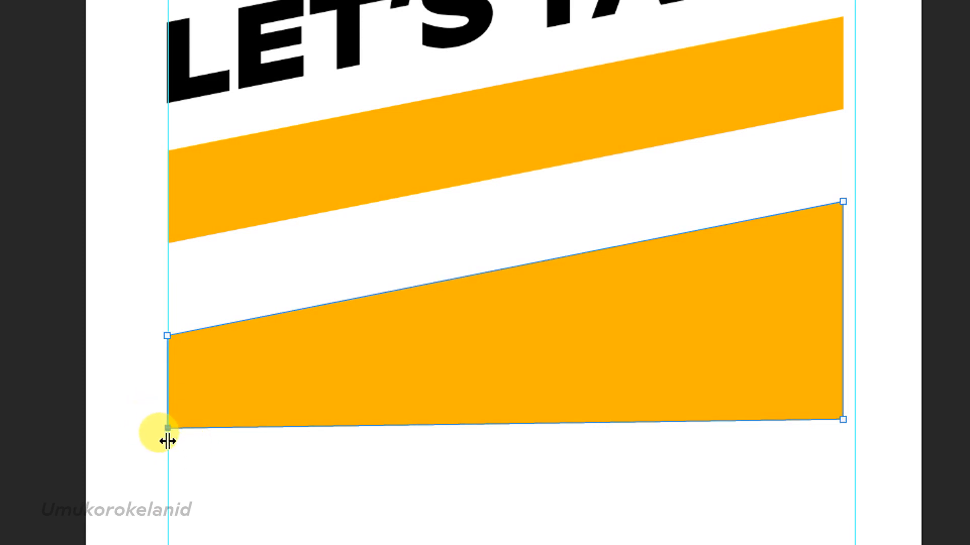
drag(167, 441, 156, 440)
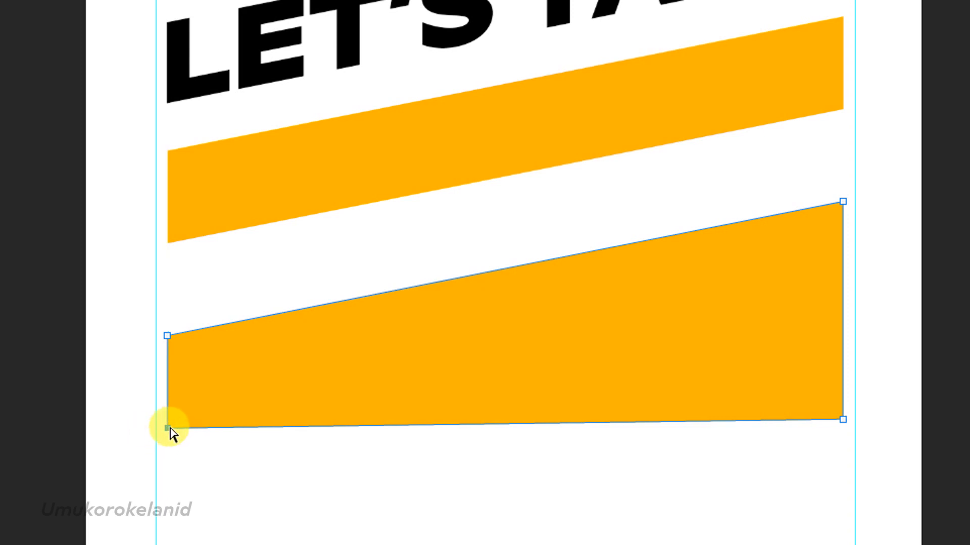
mouse_move(168, 429)
mouse_down()
mouse_move(156, 440)
mouse_move(174, 440)
mouse_move(158, 443)
mouse_move(179, 438)
mouse_up()
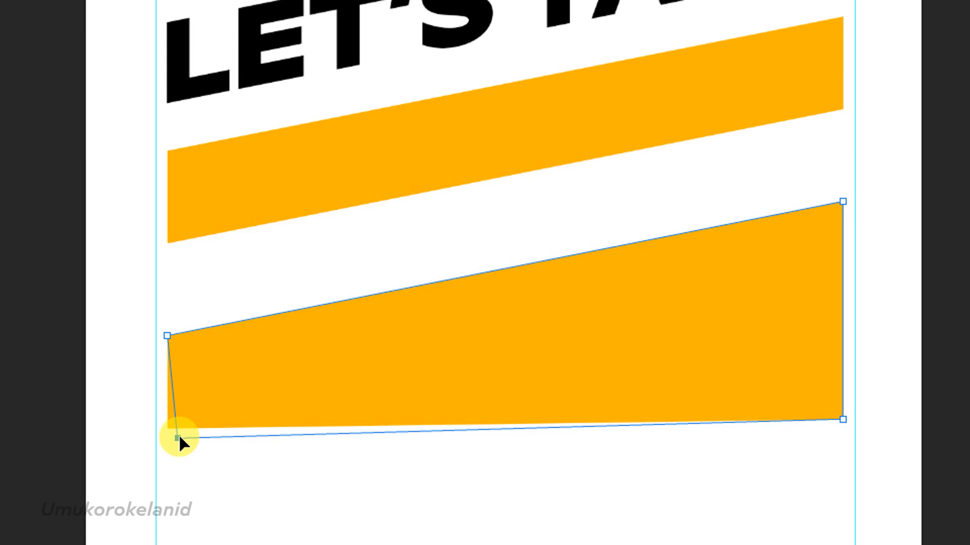
drag(178, 437, 172, 436)
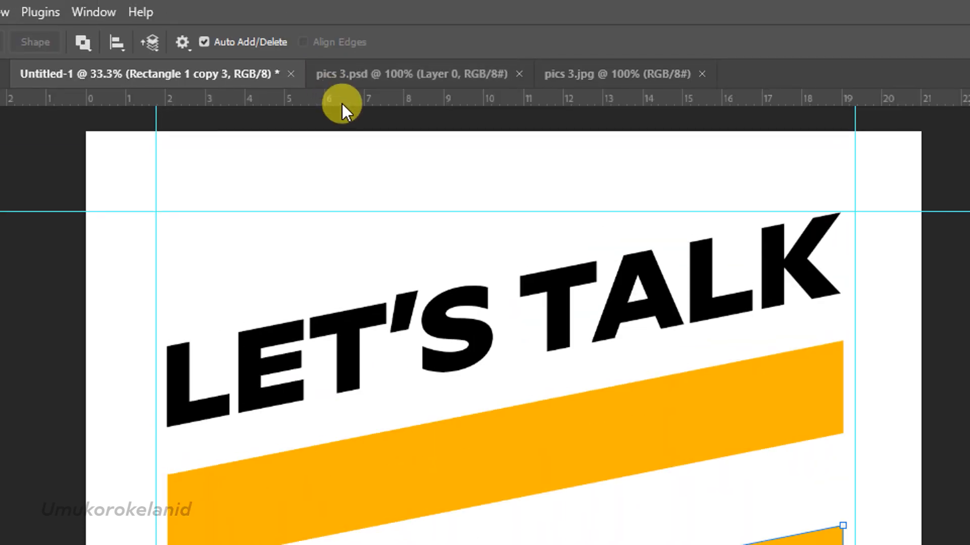
Add a horizontal guide and snap both lower corners of the bottom stripe onto it to level its bottom edge.
drag(347, 101, 393, 457)
click(295, 440)
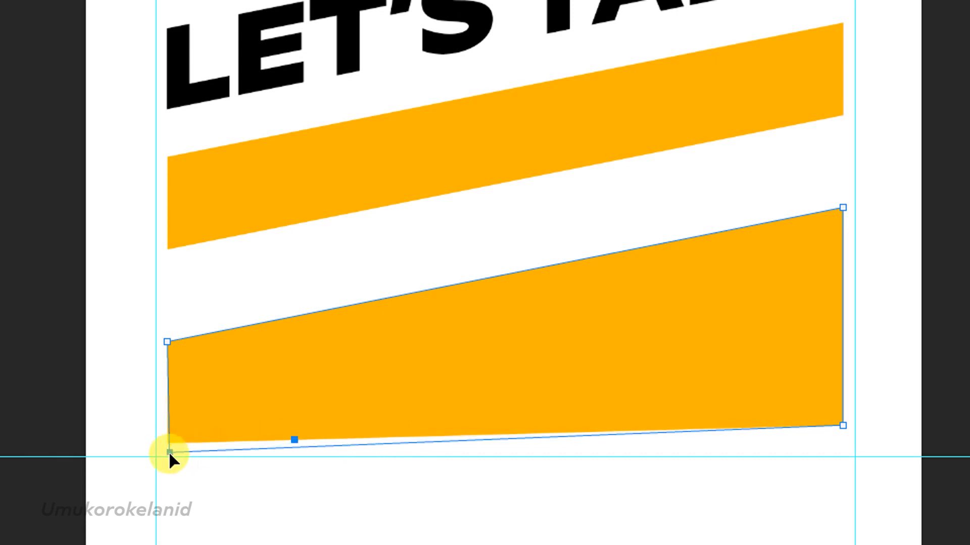
drag(168, 444, 168, 456)
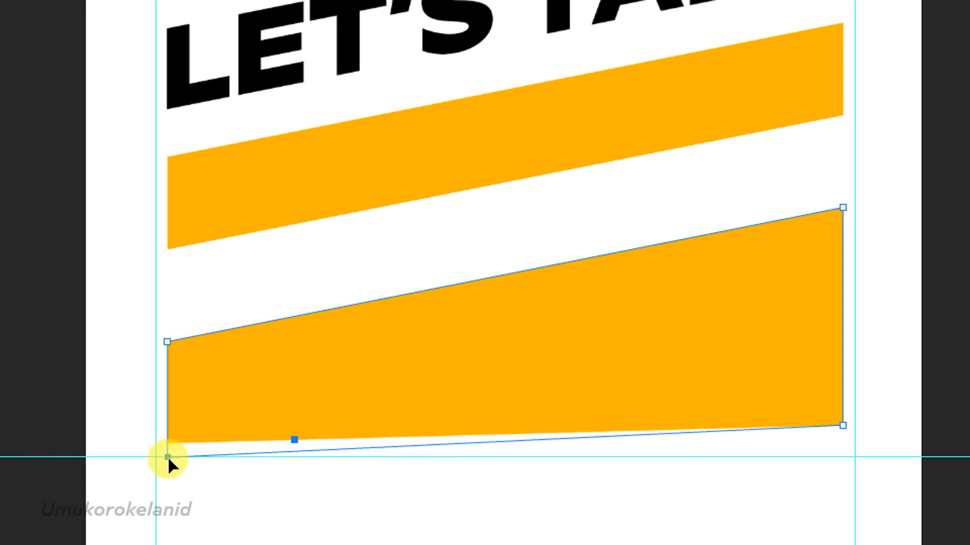
scroll(386, 444, down, 1)
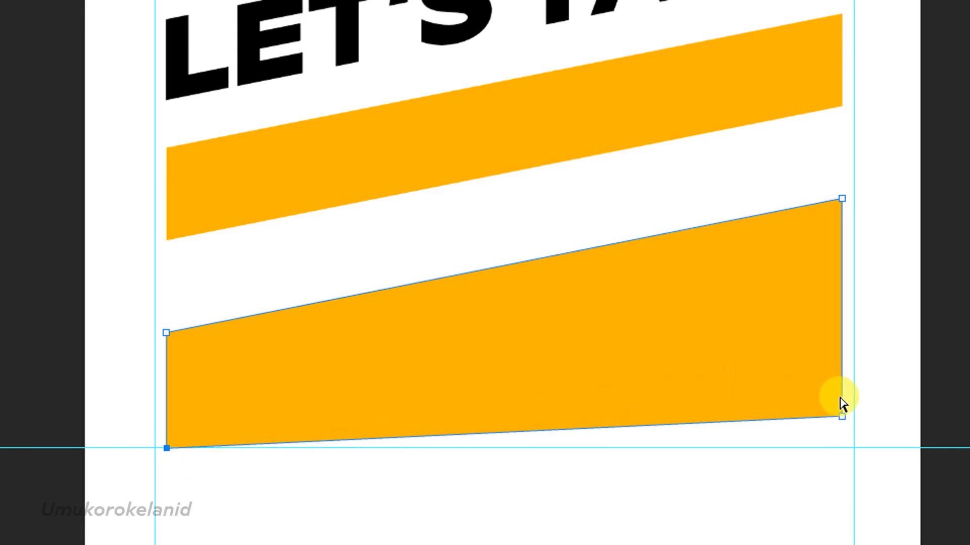
scroll(821, 395, right, 2)
drag(824, 398, 770, 440)
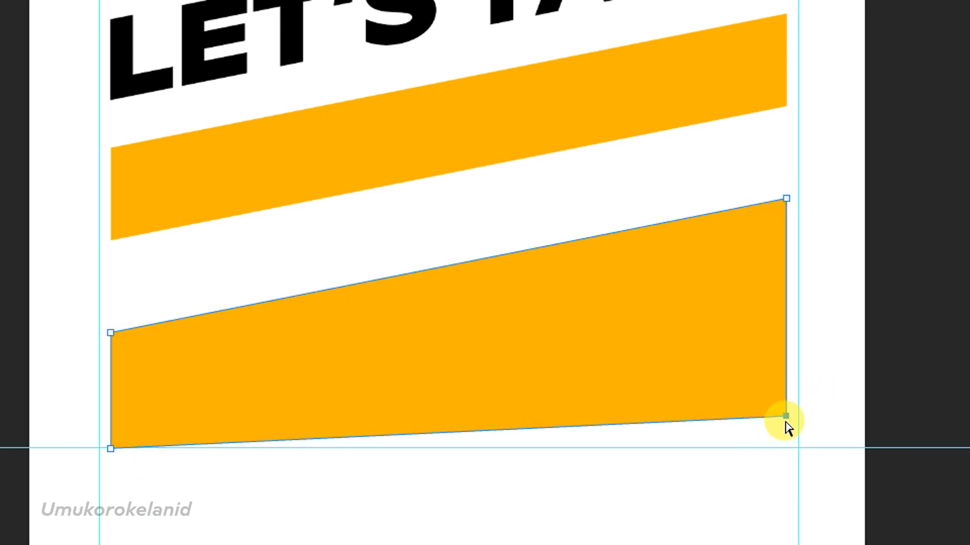
drag(786, 418, 785, 447)
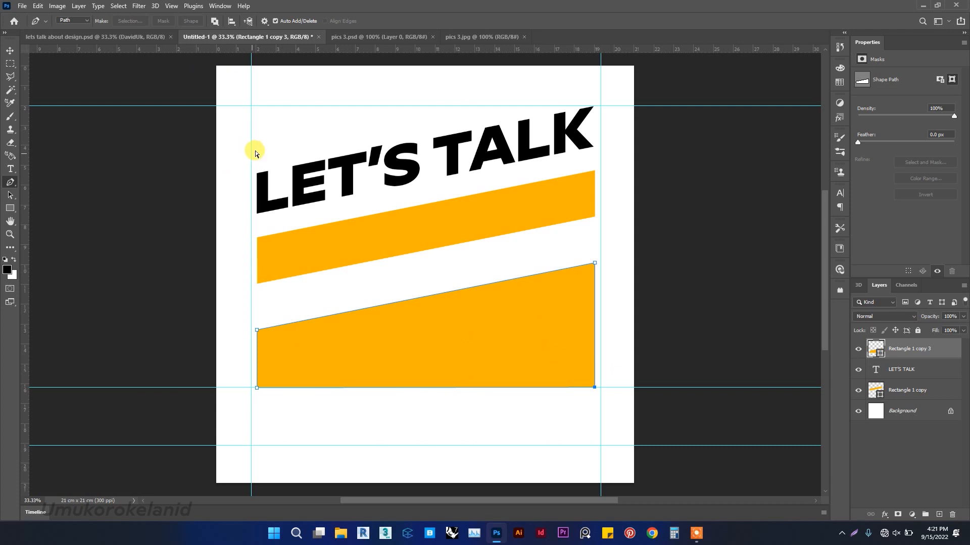
Adjust the two vertical guides to line up with the stripe edges, then deselect the shape.
drag(252, 150, 257, 148)
drag(600, 134, 594, 134)
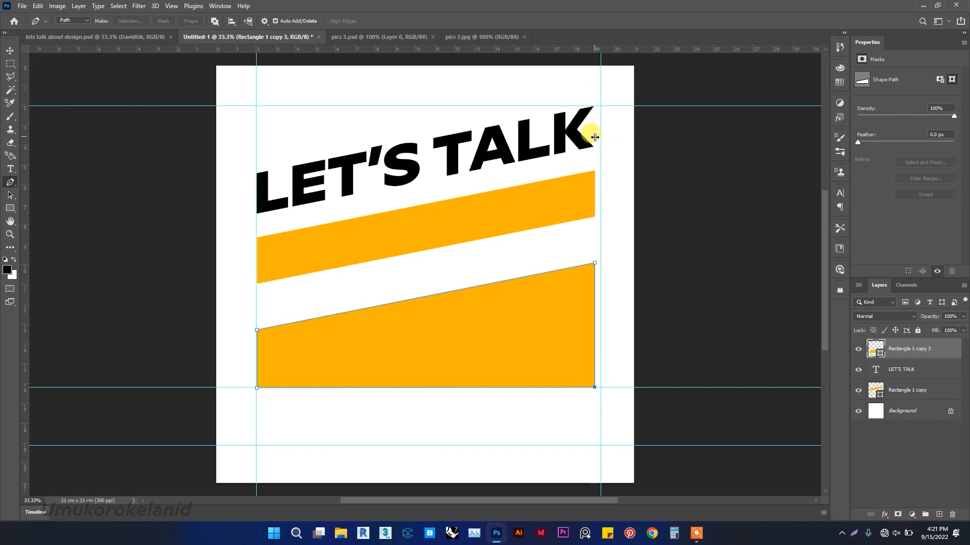
click(10, 51)
click(192, 298)
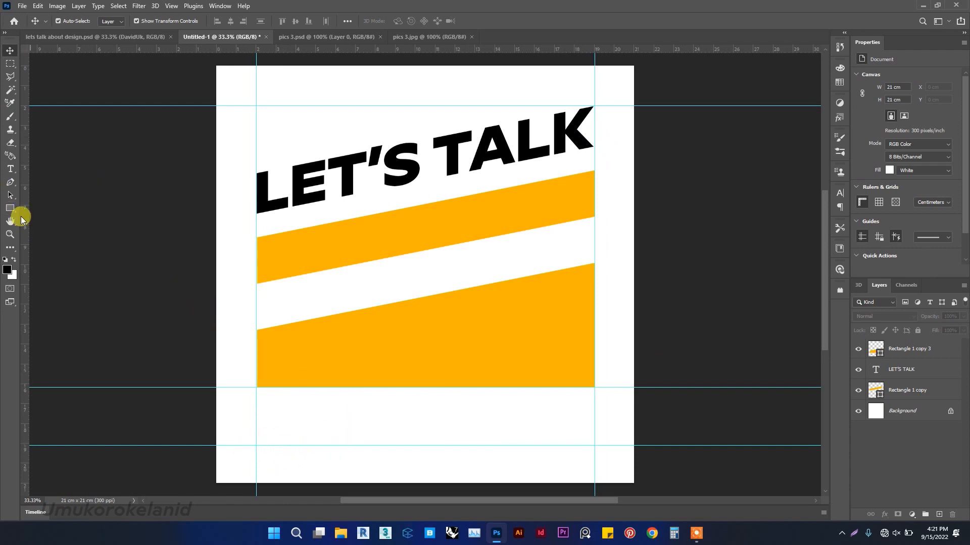
Draw a thin rectangle about 17 × 0.21 cm along the lower guide, with orange fill and no stroke.
click(9, 209)
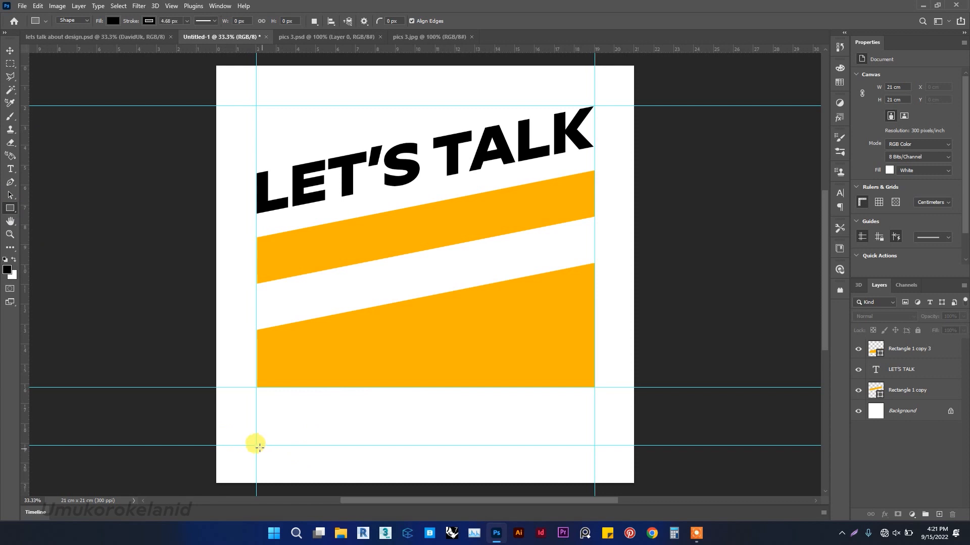
drag(255, 444, 598, 442)
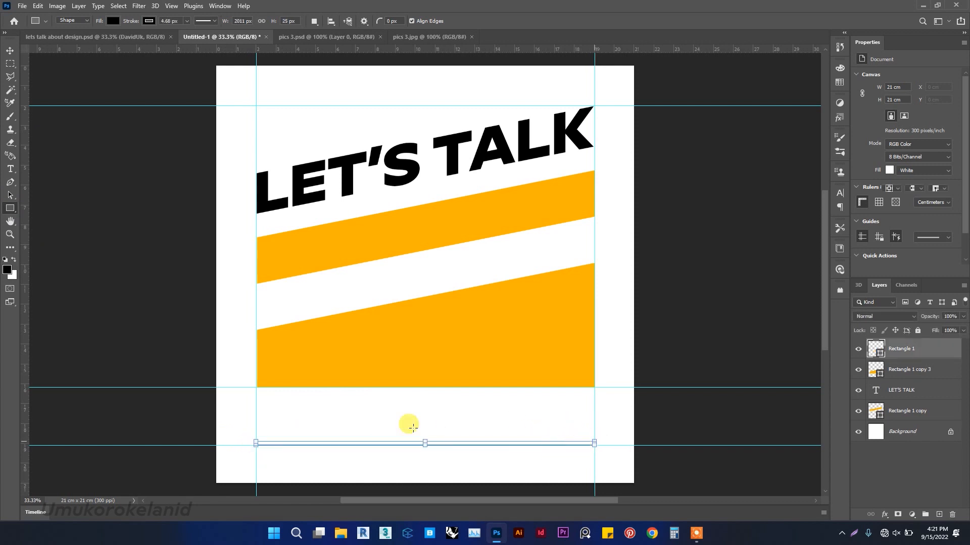
click(114, 20)
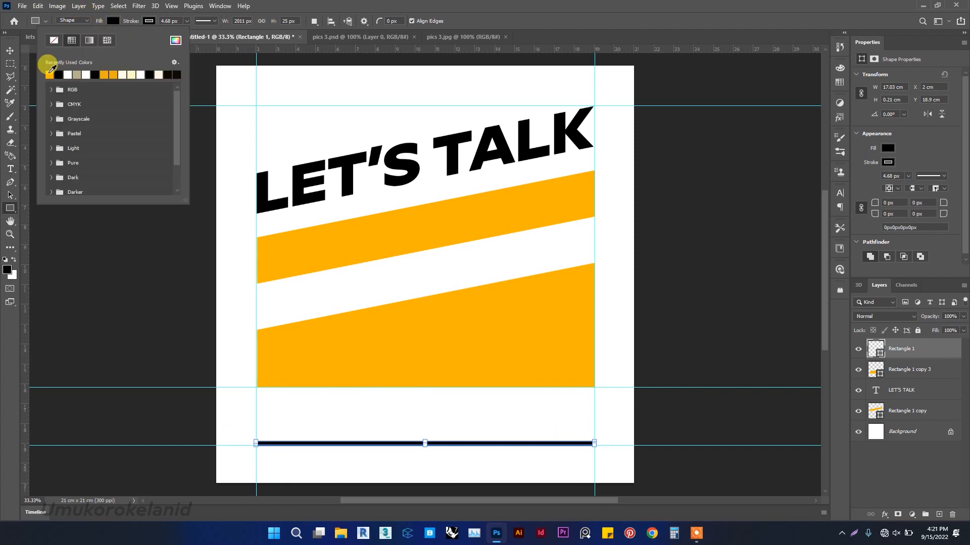
click(49, 74)
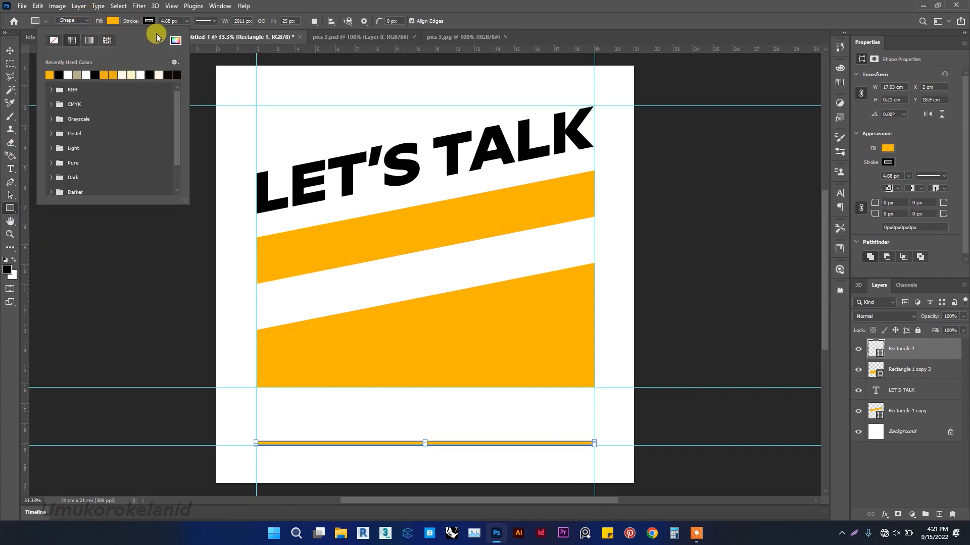
click(148, 21)
click(148, 21)
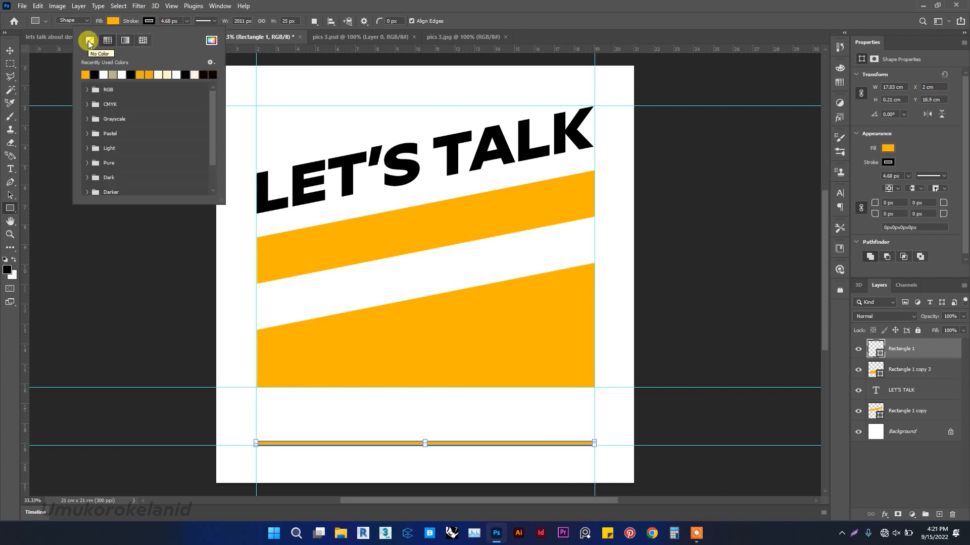
click(89, 42)
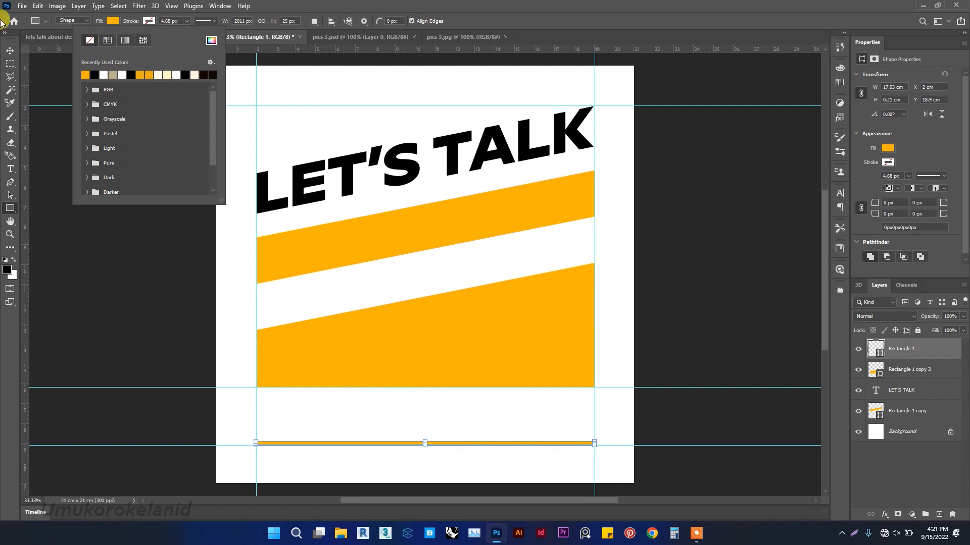
click(9, 50)
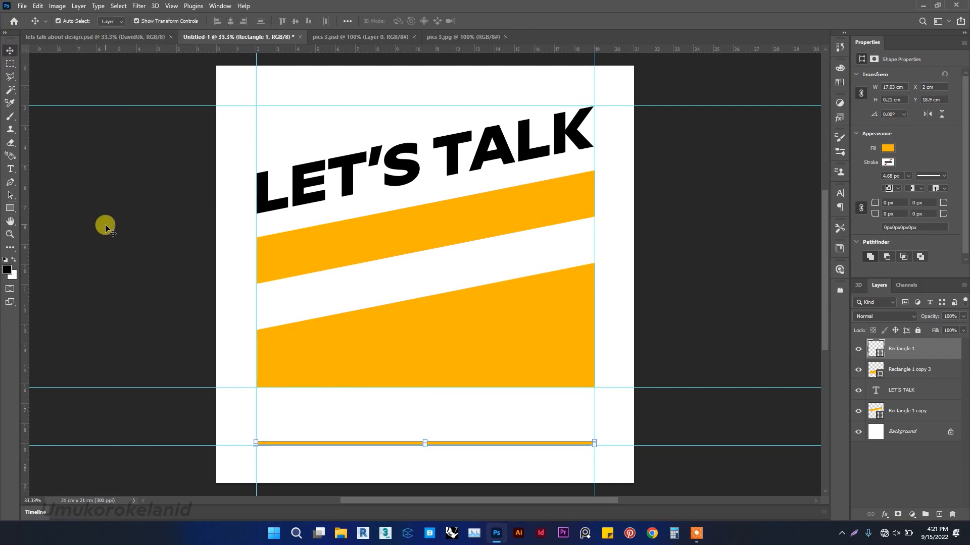
Change the LET'S TALK text colour to the stripes' orange, ffb300, by sampling a stripe.
click(572, 249)
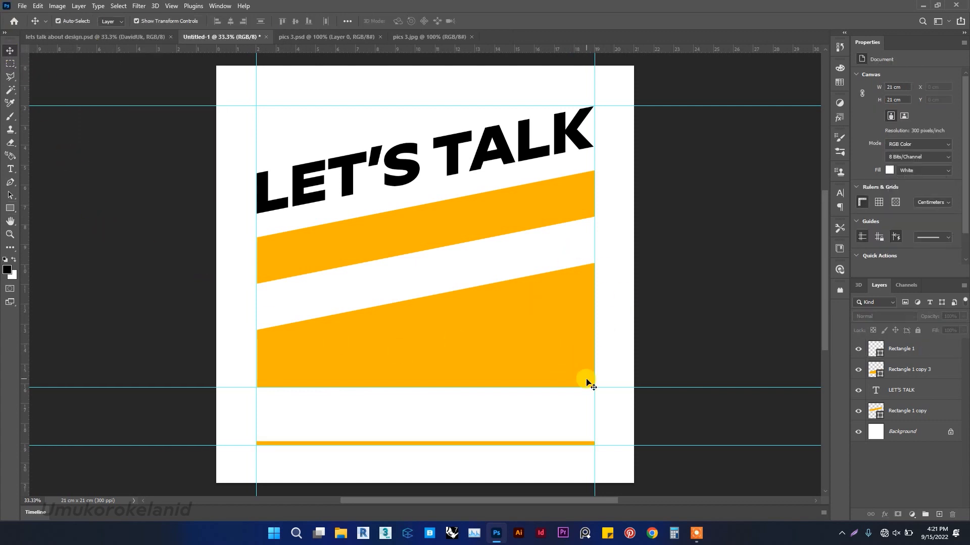
click(456, 162)
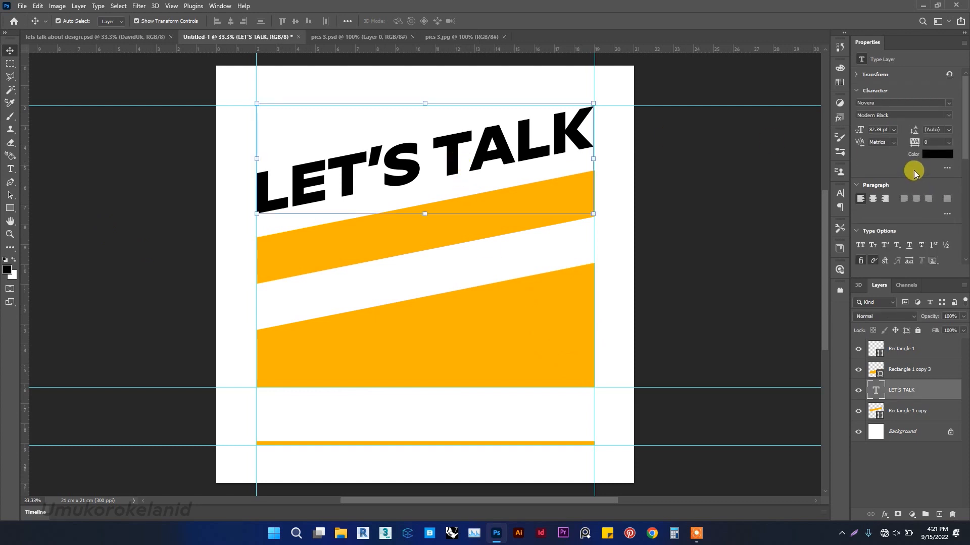
click(937, 154)
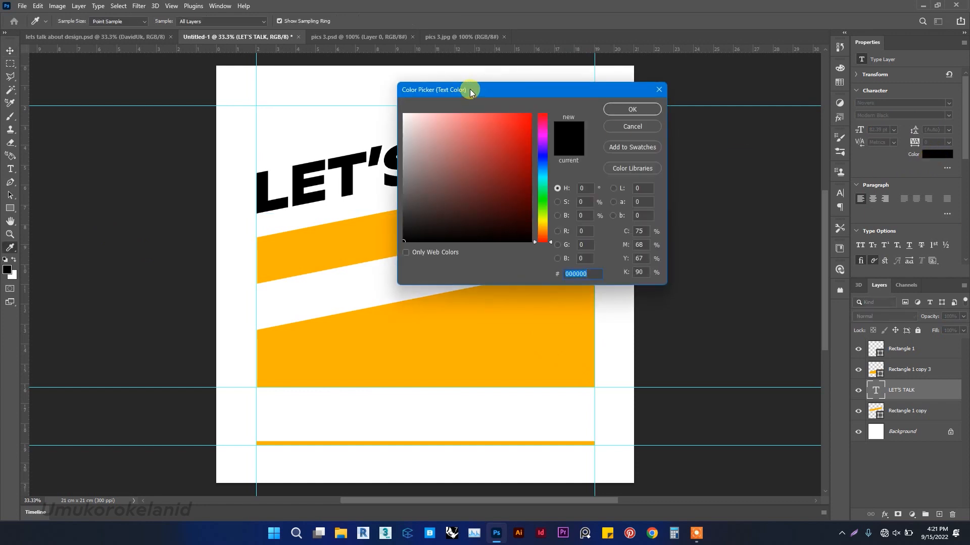
drag(475, 90, 695, 86)
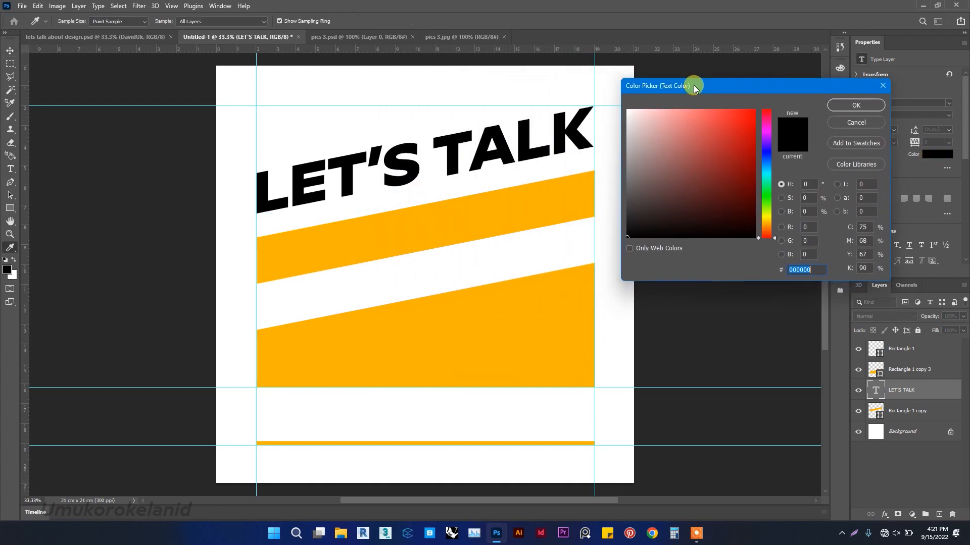
click(566, 194)
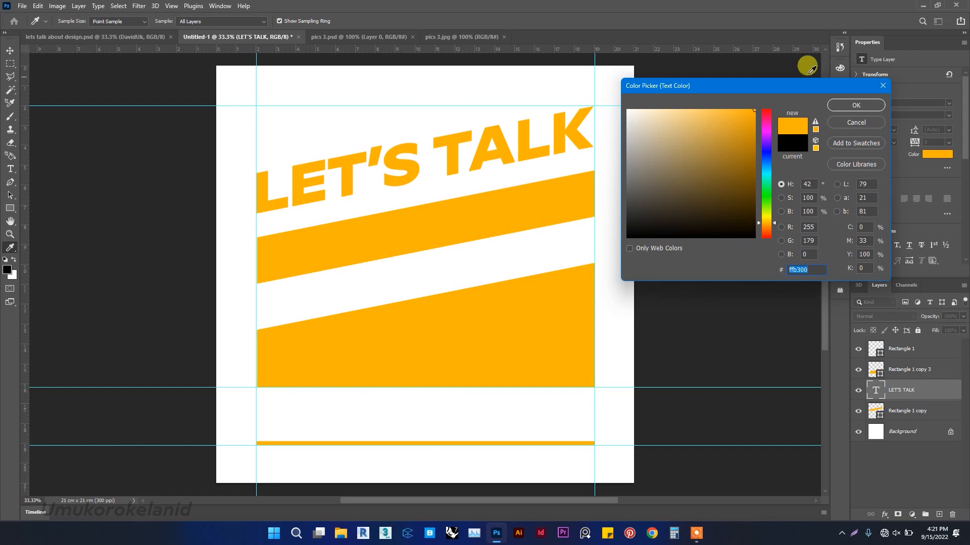
click(846, 104)
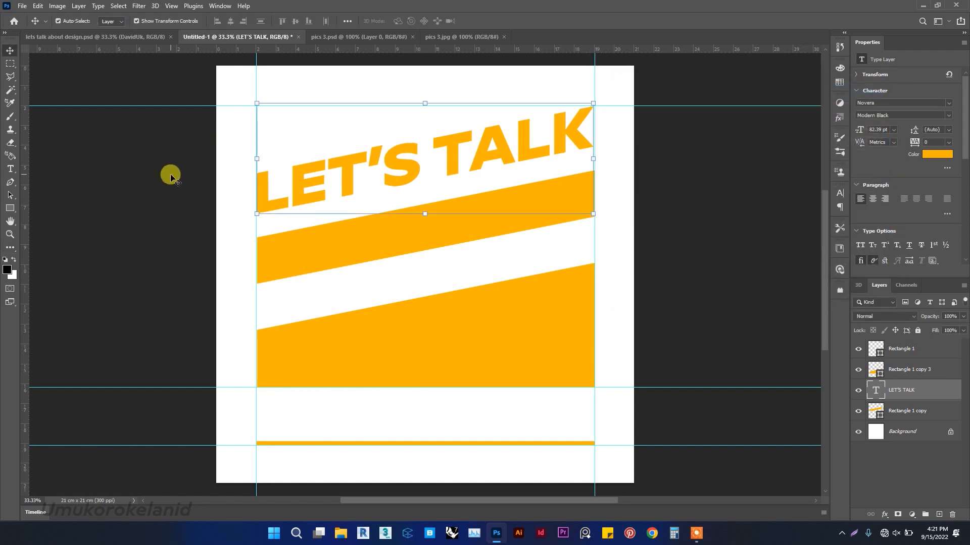
click(88, 209)
click(88, 209)
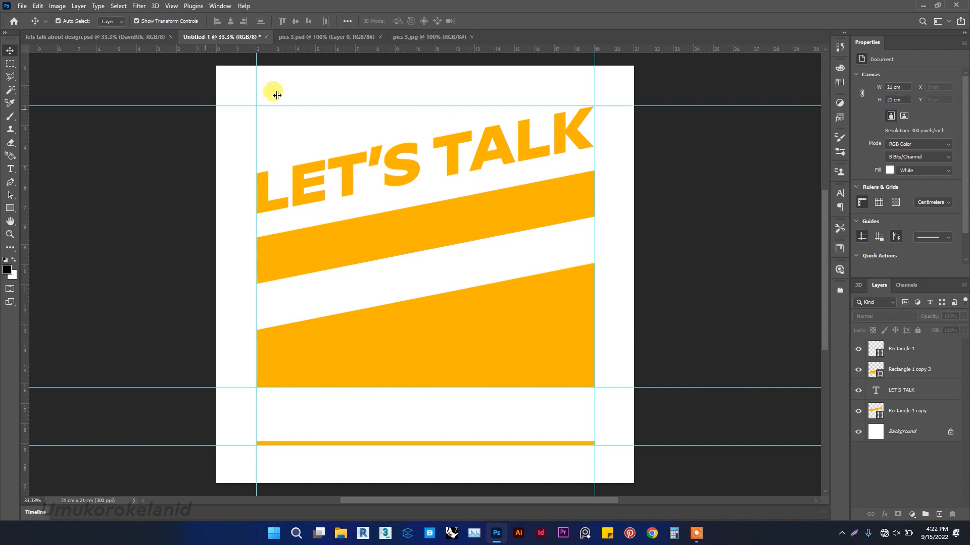
click(431, 37)
drag(416, 222, 426, 244)
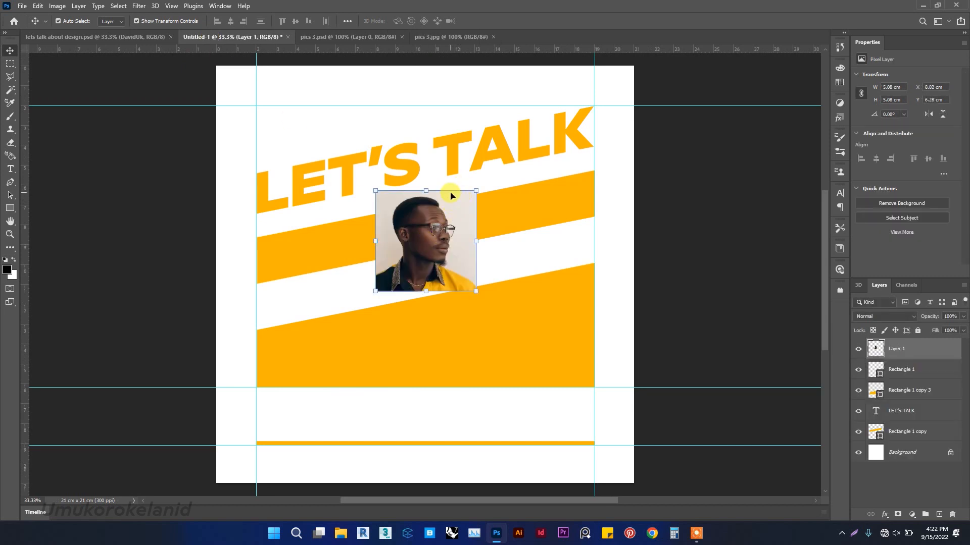
key(Delete)
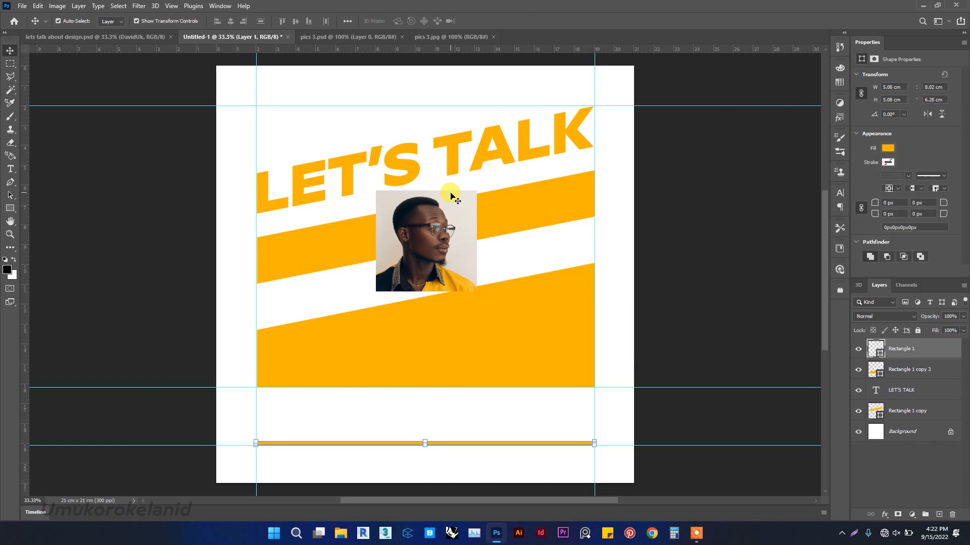
In the pics 3.jpg portrait document, unlock the background layer and convert it to a smart object.
click(452, 35)
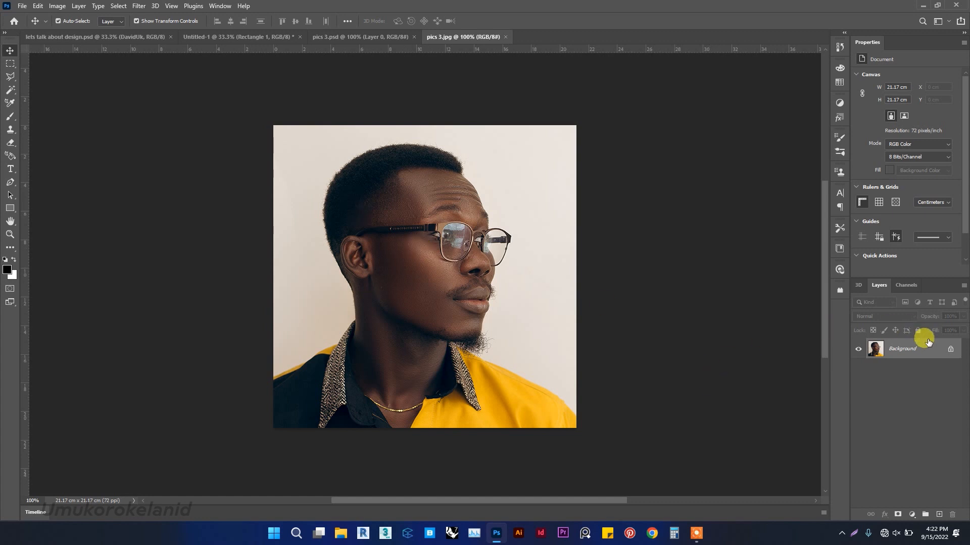
click(951, 349)
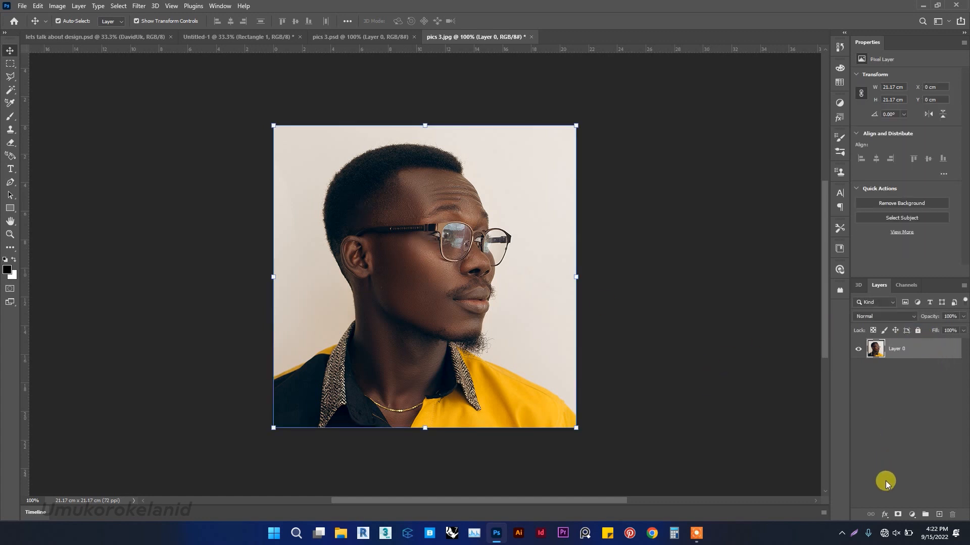
right_click(901, 350)
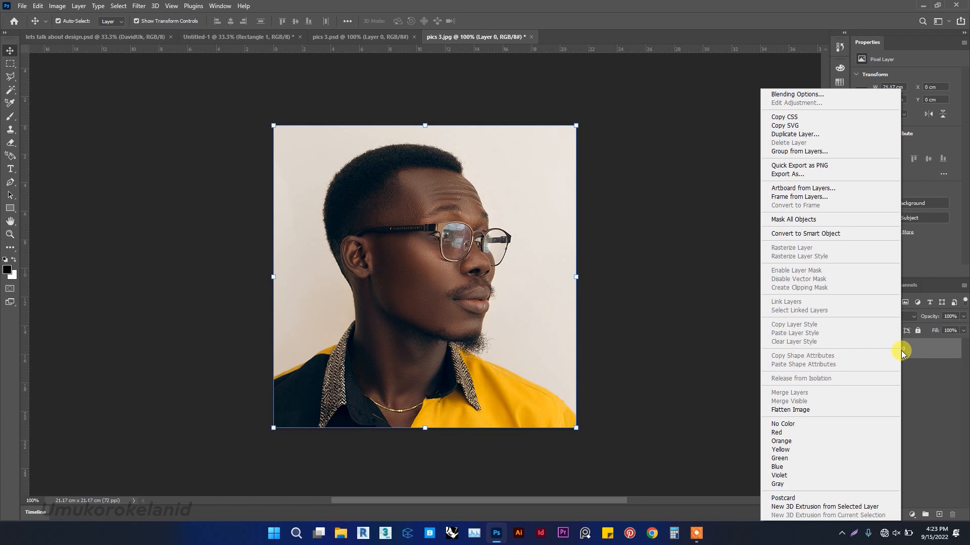
click(843, 234)
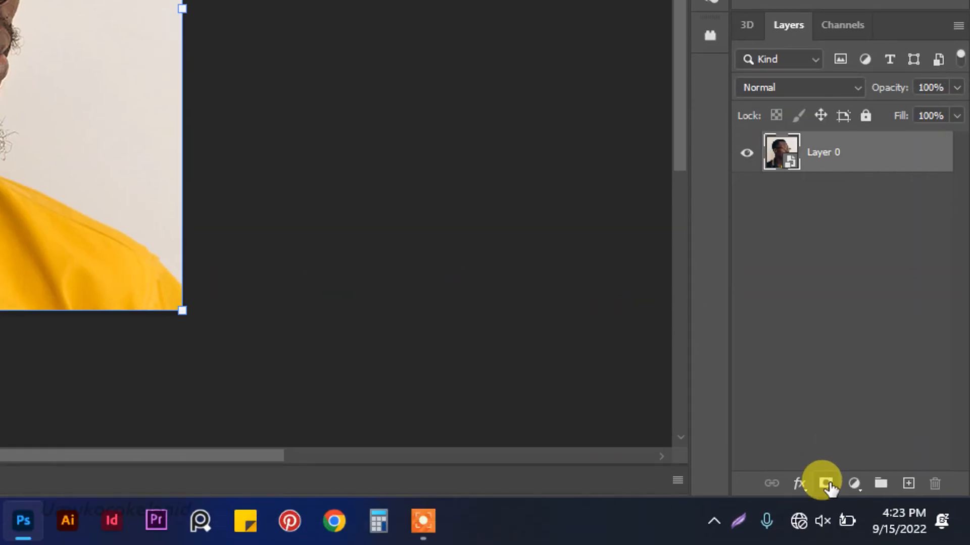
Add a layer mask to Layer 0 in the portrait document and switch to the brush.
click(826, 483)
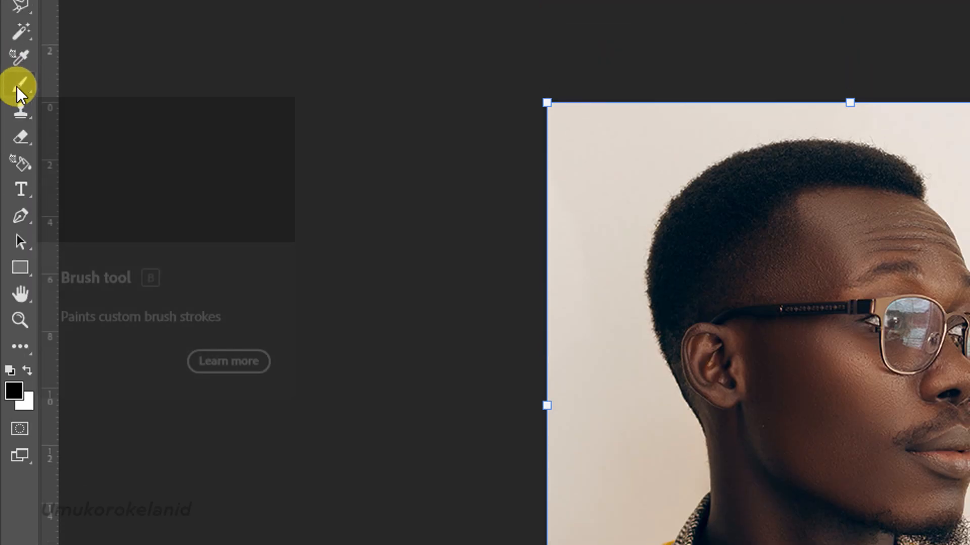
right_click(19, 89)
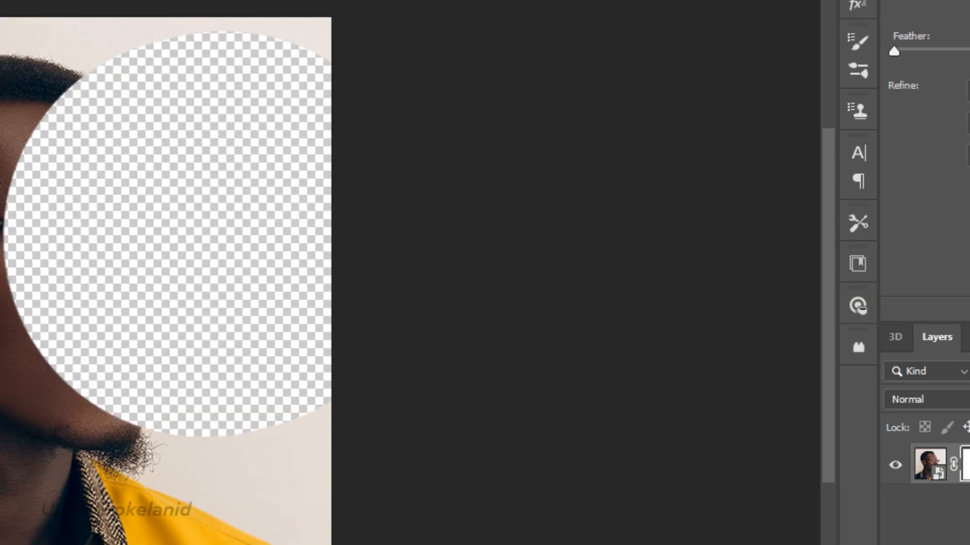
Test the mask by painting a black patch, then swap the colours and paint it back in white.
mouse_move(210, 235)
mouse_down()
mouse_move(121, 284)
mouse_move(112, 302)
mouse_up()
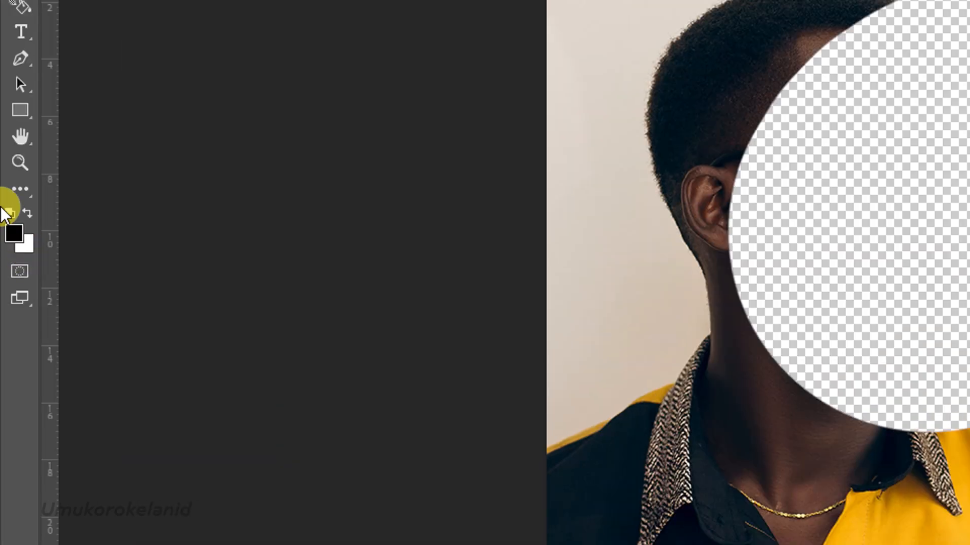
click(28, 213)
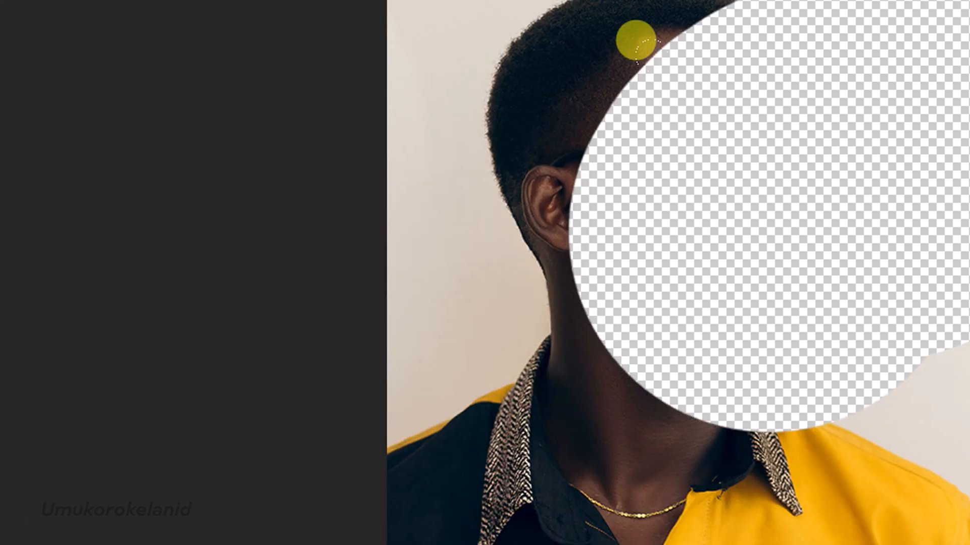
drag(654, 140, 595, 133)
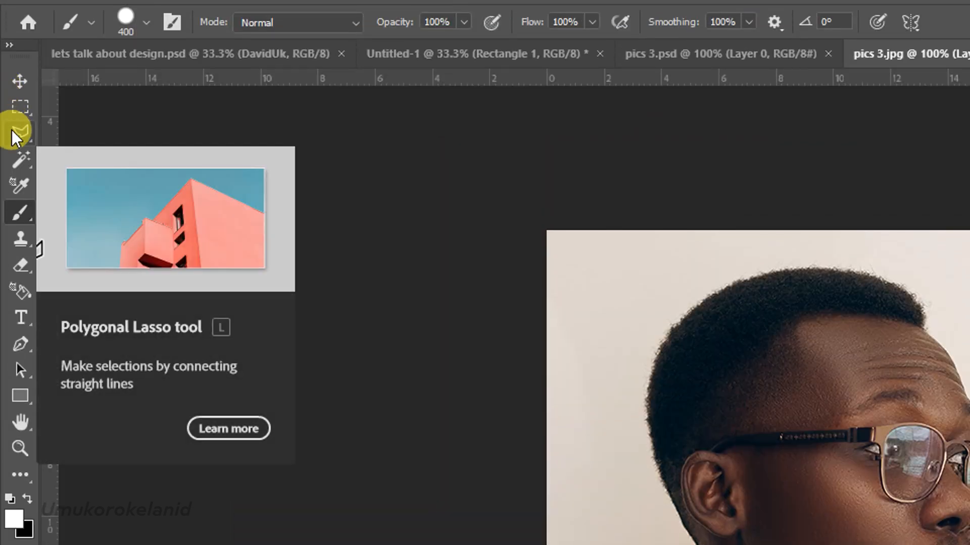
Start a Polygonal Lasso selection around the face's profile, placing the first point at the forehead edge.
click(15, 134)
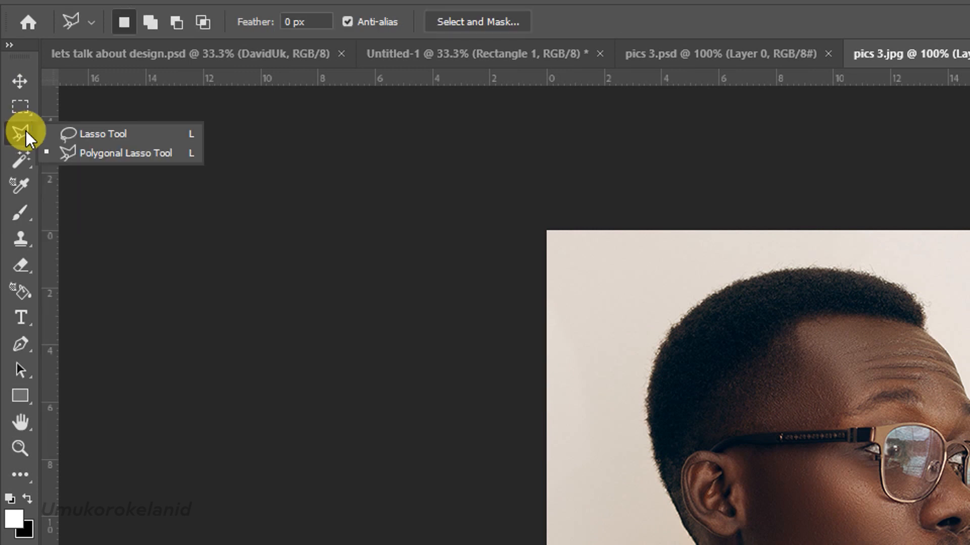
click(78, 153)
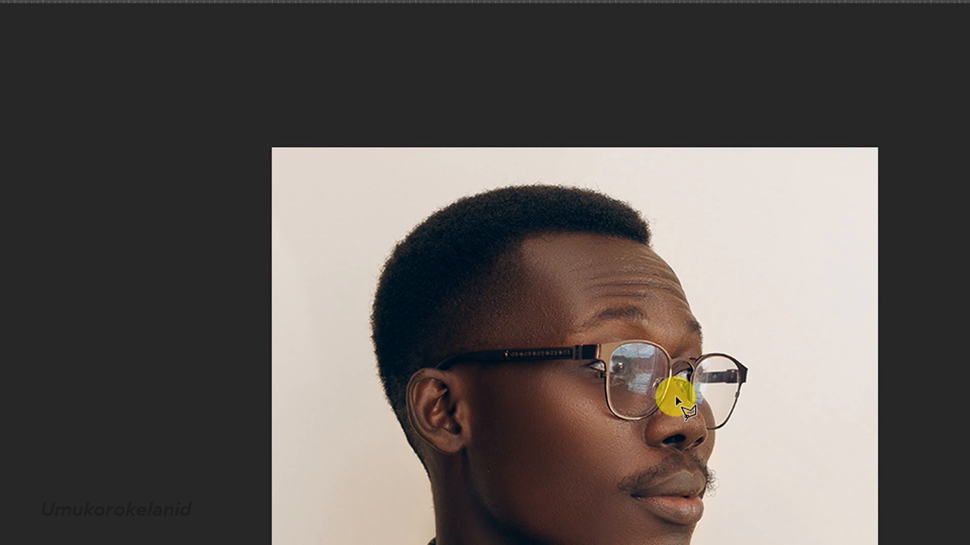
scroll(647, 417, up, 5)
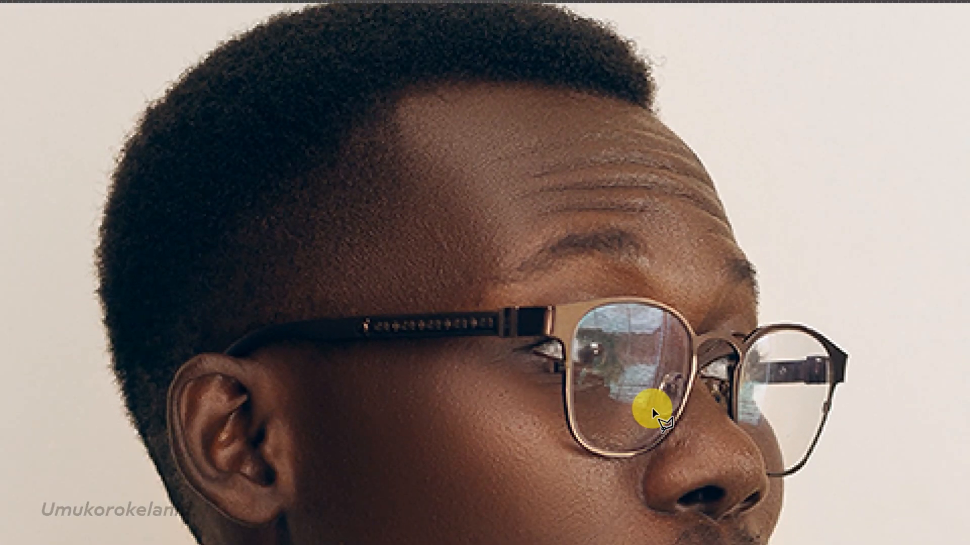
scroll(652, 412, up, 5)
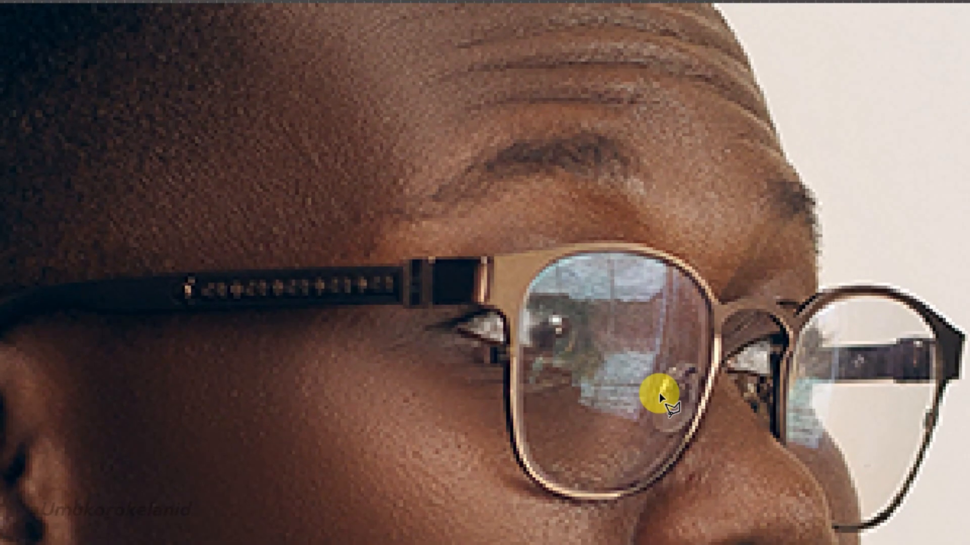
scroll(749, 309, up, 5)
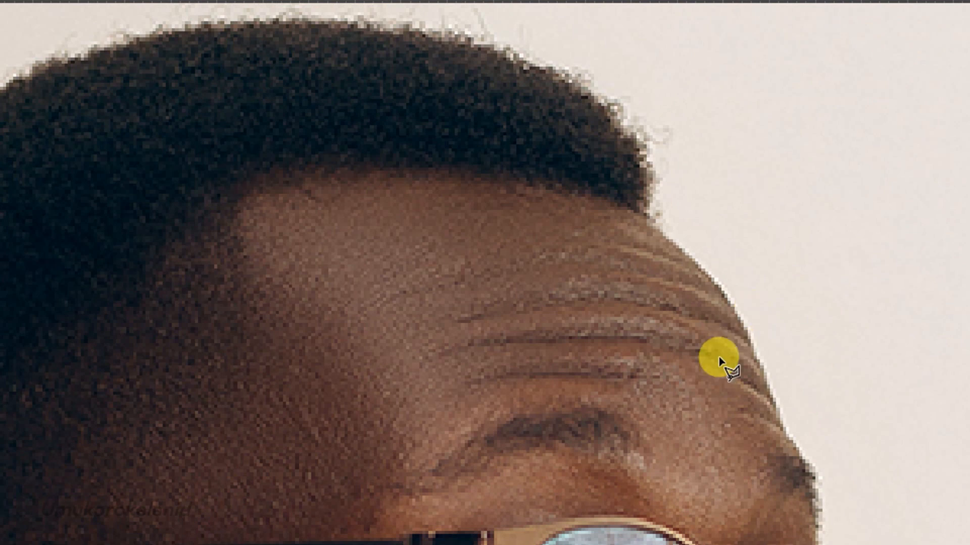
scroll(719, 360, up, 4)
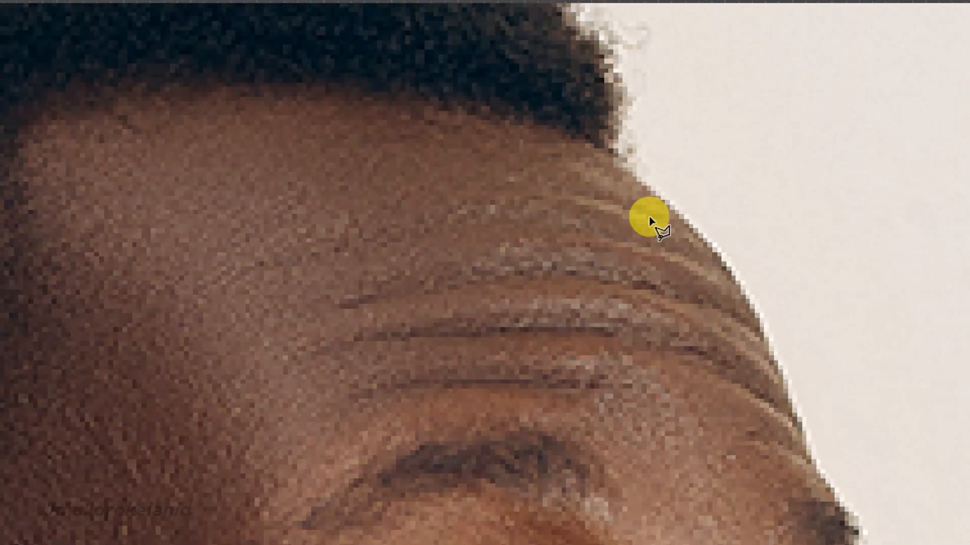
click(615, 163)
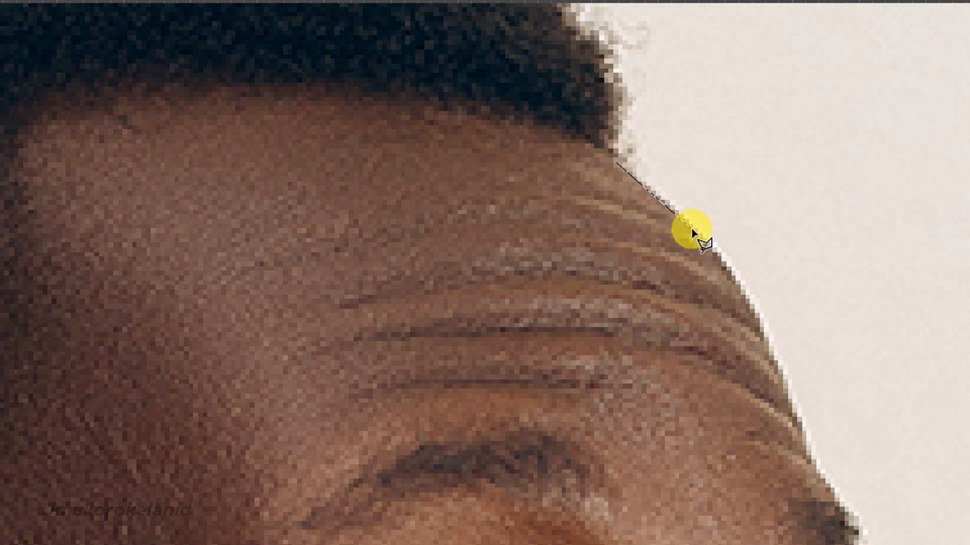
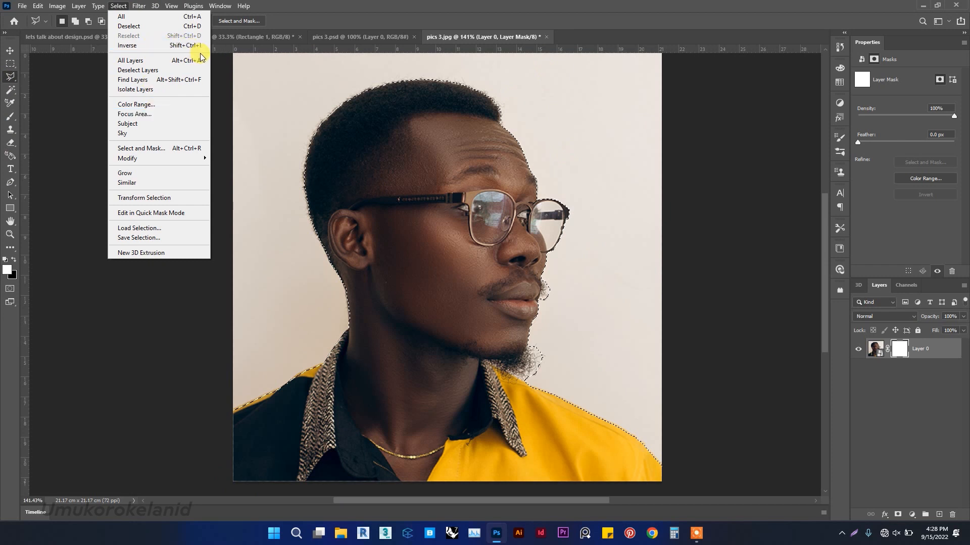
Invert the face selection and paint black on the layer mask to hide part of the background.
click(181, 50)
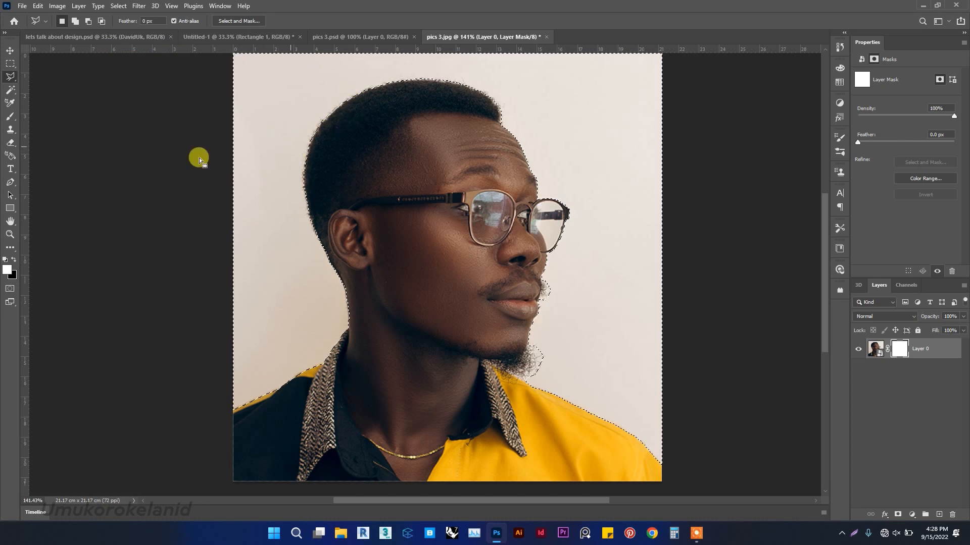
click(7, 120)
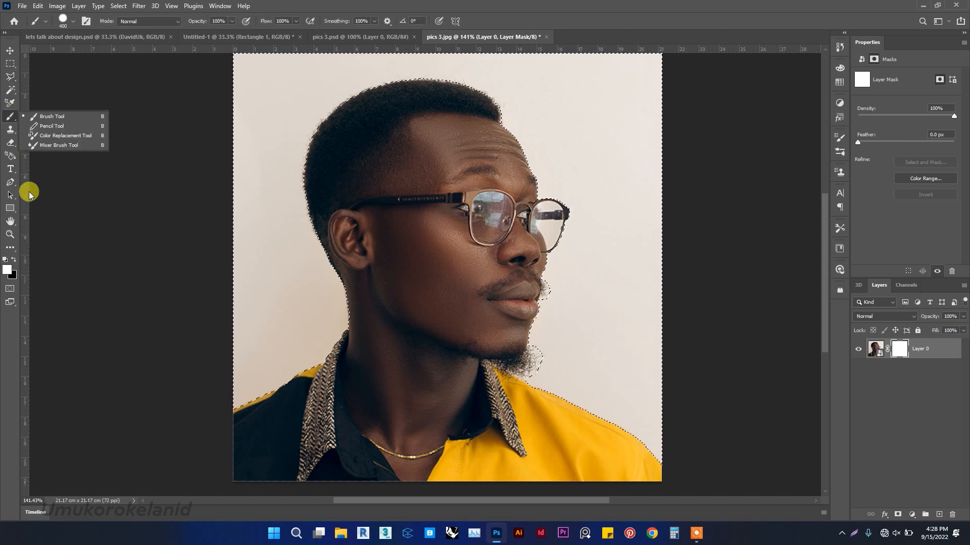
click(4, 260)
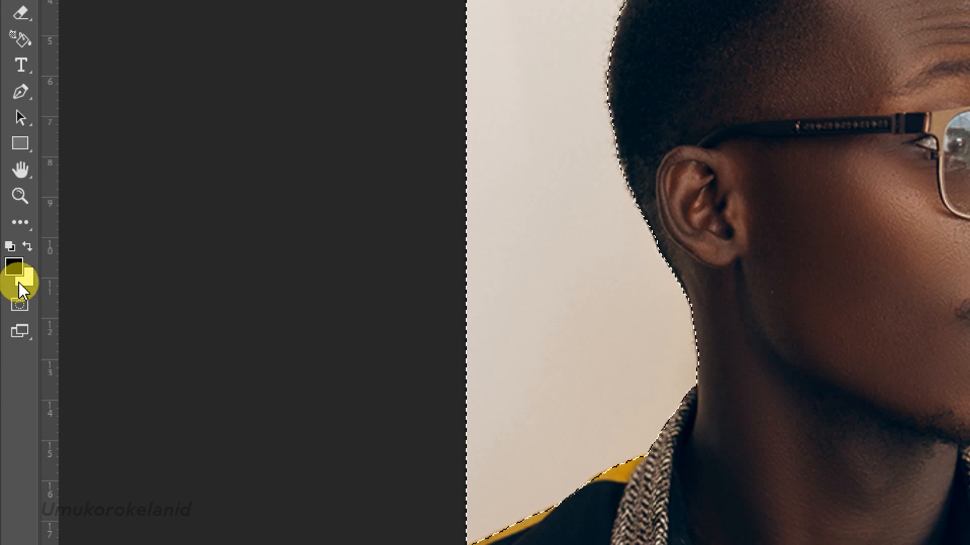
click(26, 247)
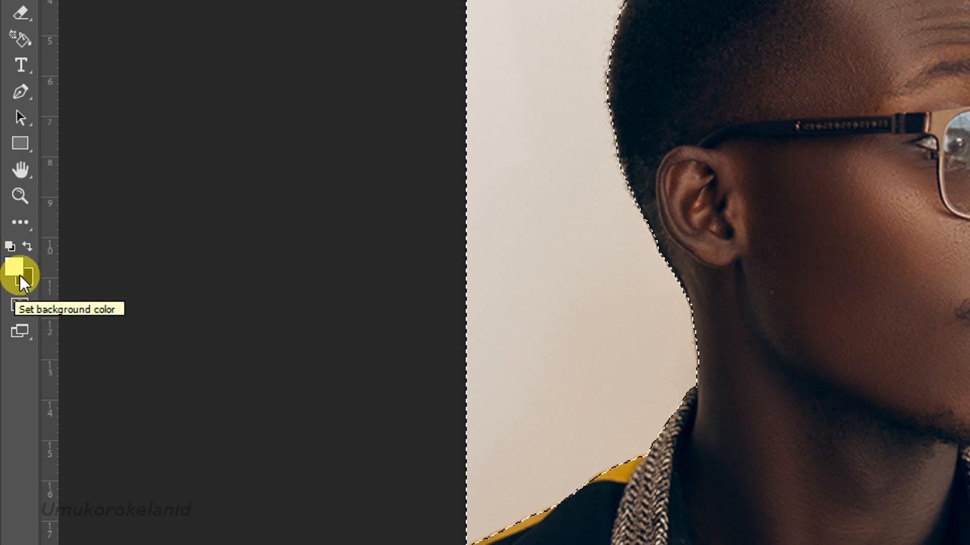
click(10, 247)
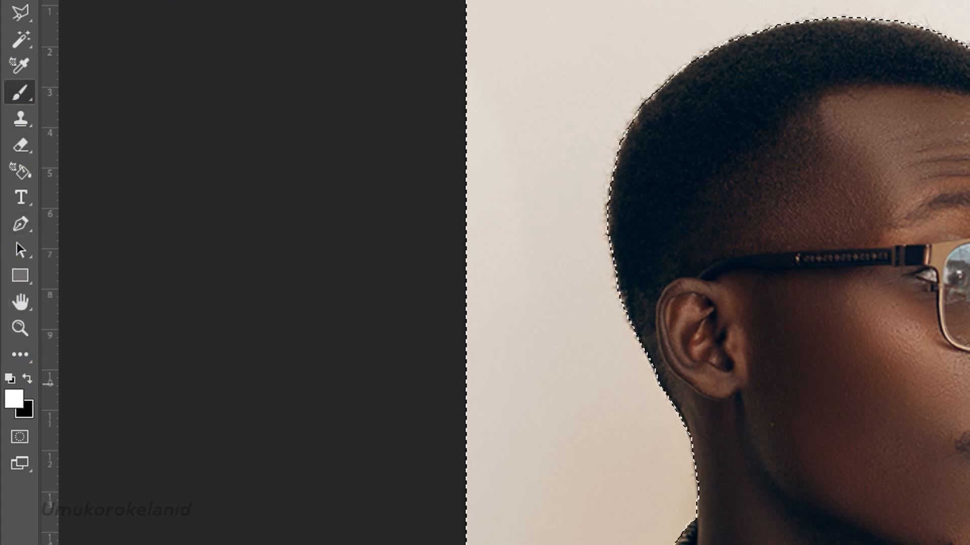
click(28, 379)
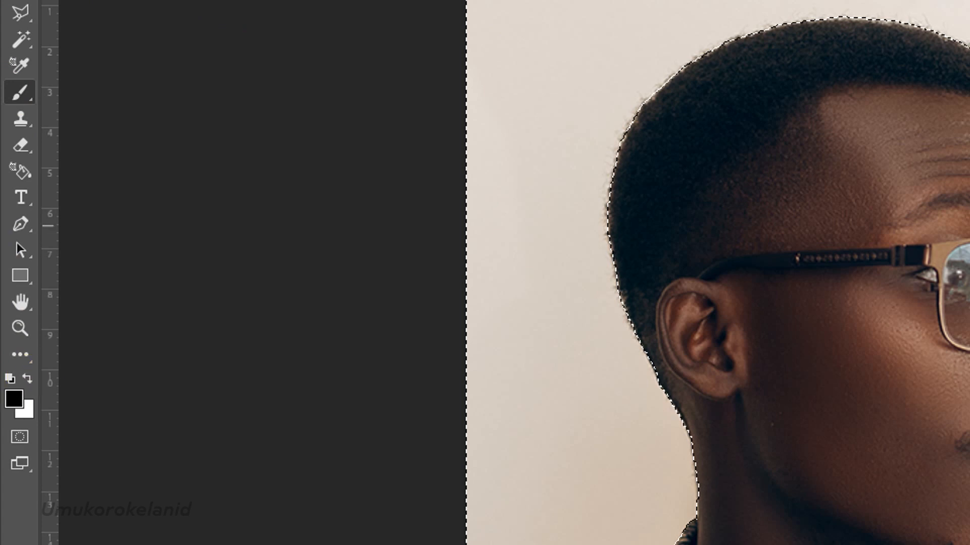
click(458, 172)
drag(462, 173, 482, 204)
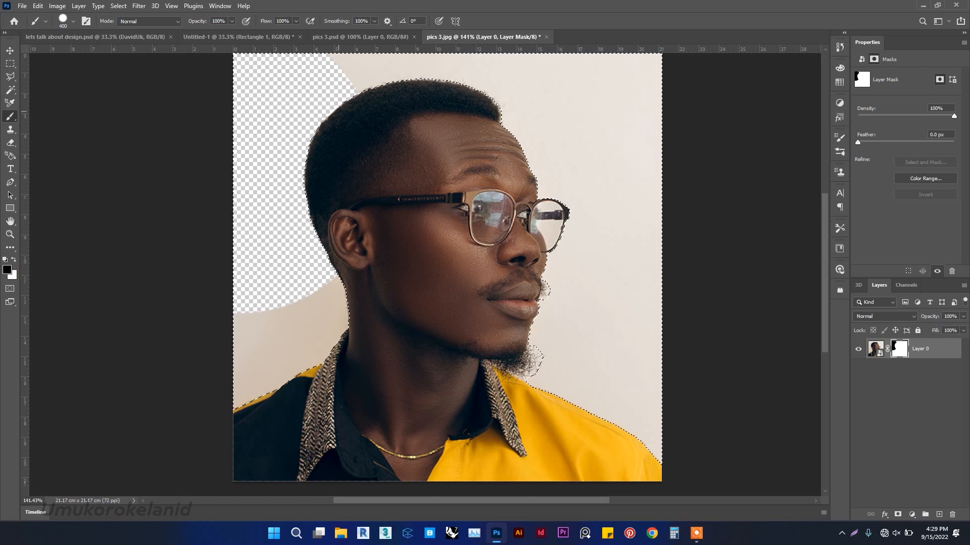
Reselect the layer mask and paint black over the remaining background around the portrait.
click(876, 348)
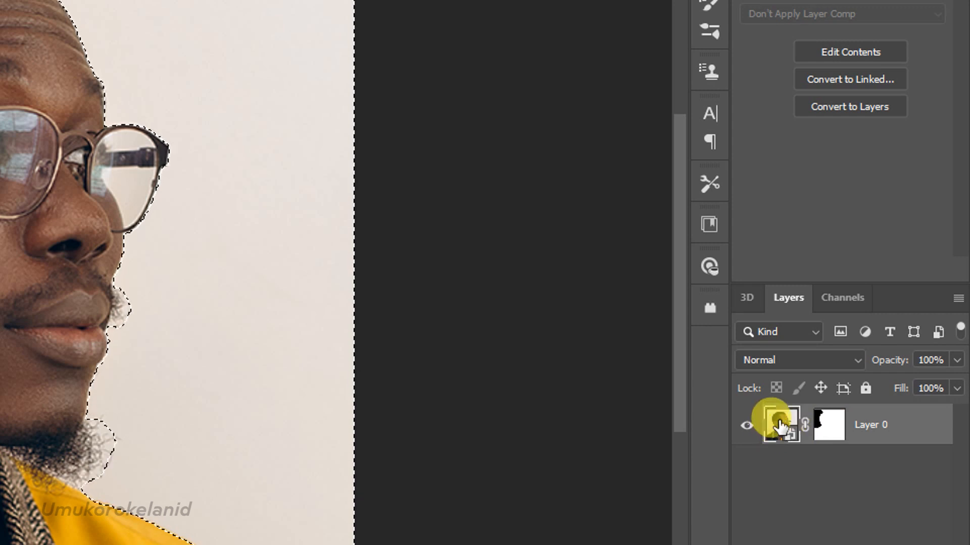
drag(802, 425, 441, 318)
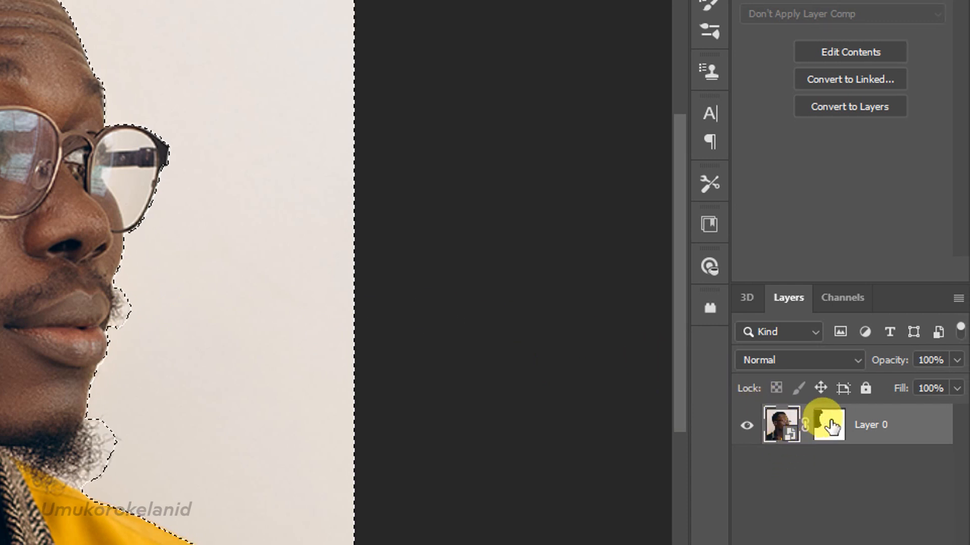
click(830, 426)
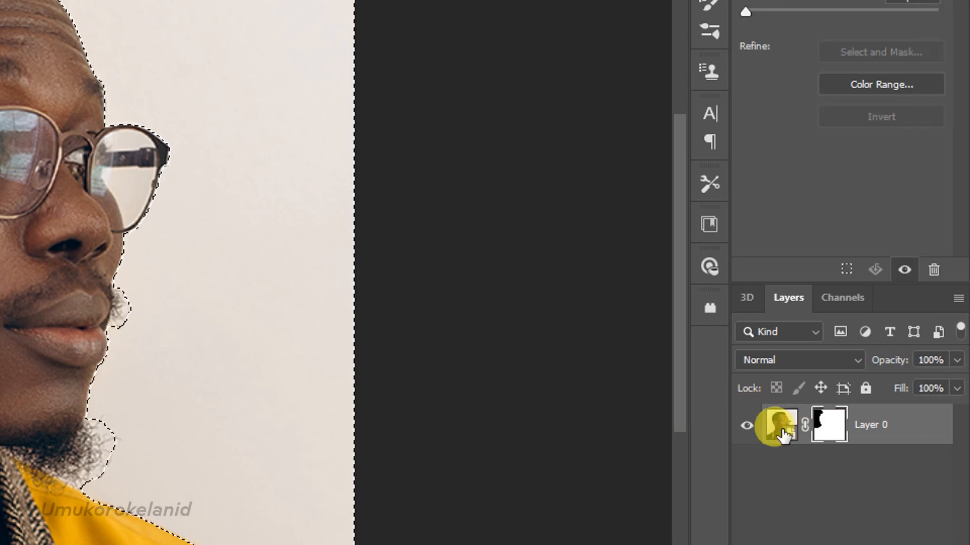
drag(775, 423, 234, 338)
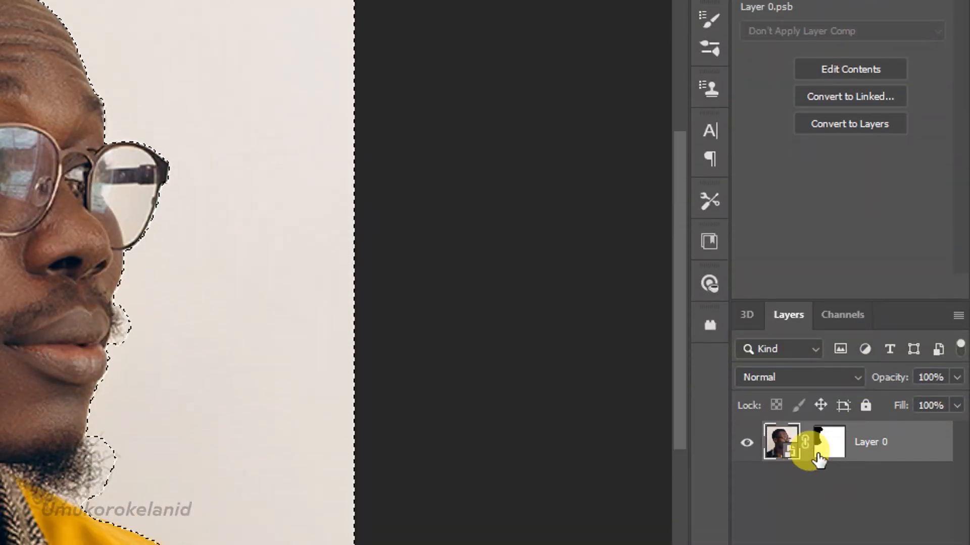
click(829, 543)
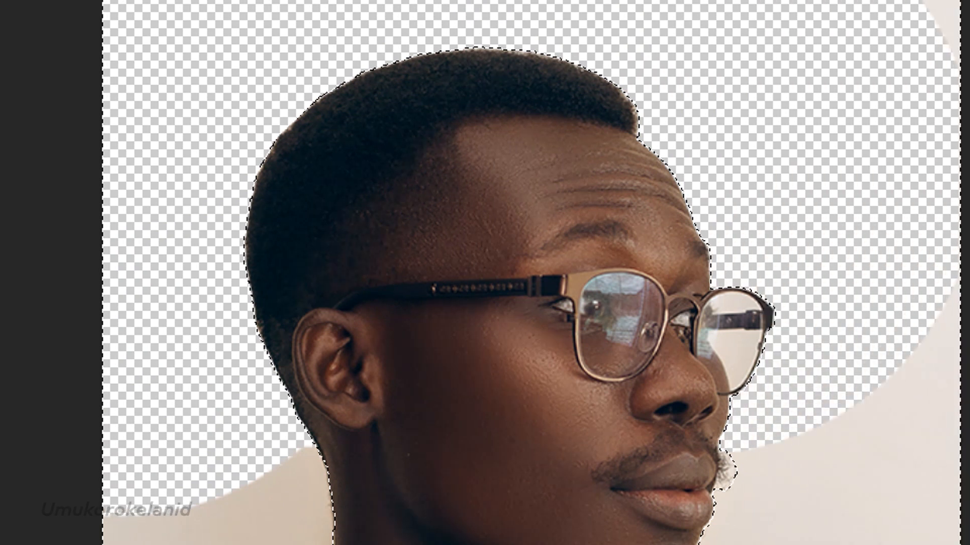
mouse_move(717, 187)
mouse_down()
mouse_move(803, 217)
mouse_move(584, 132)
mouse_move(606, 313)
mouse_move(531, 349)
mouse_up()
drag(217, 490, 66, 530)
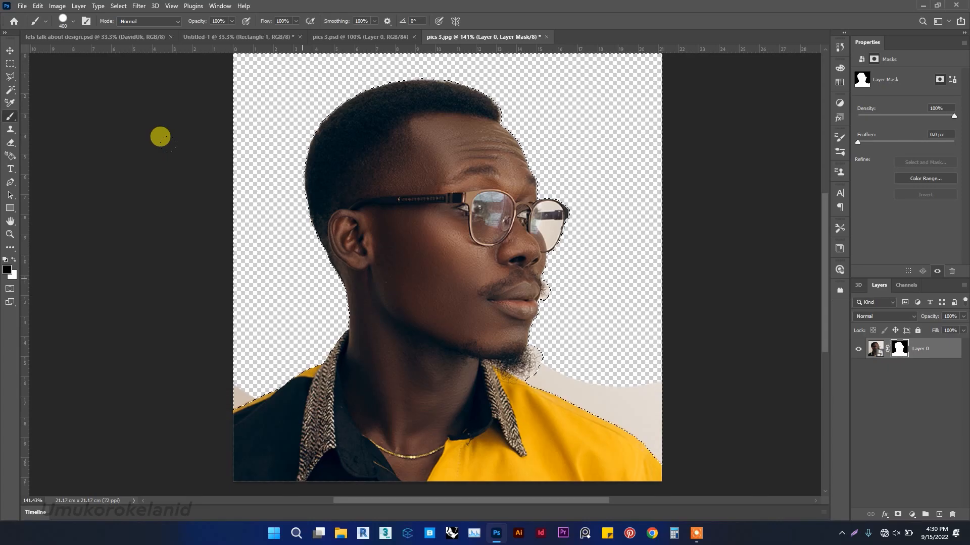
mouse_move(540, 379)
mouse_down()
mouse_move(655, 364)
mouse_move(606, 458)
mouse_up()
scroll(424, 273, up, 2)
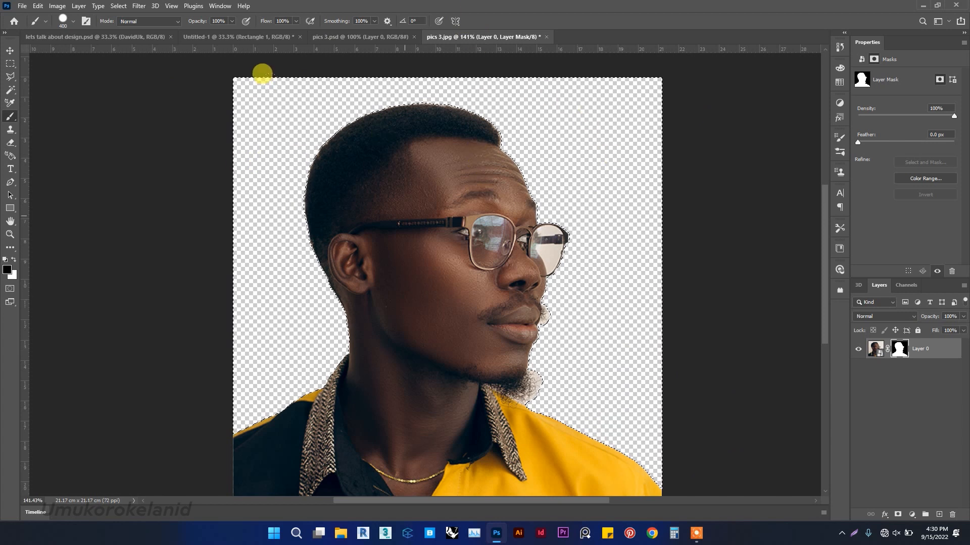
Drag the masked portrait with the Move tool into the Untitled-1 poster document.
click(10, 51)
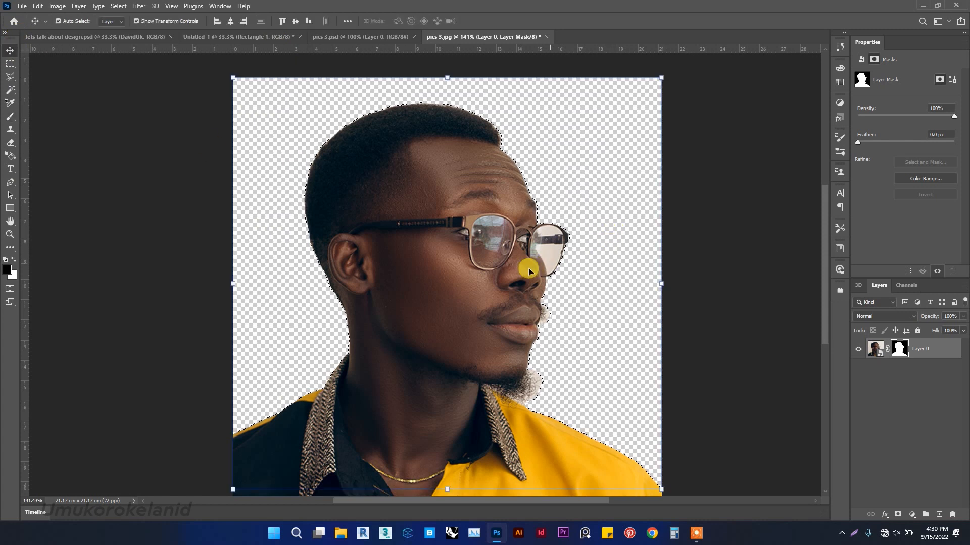
key(ctrl)
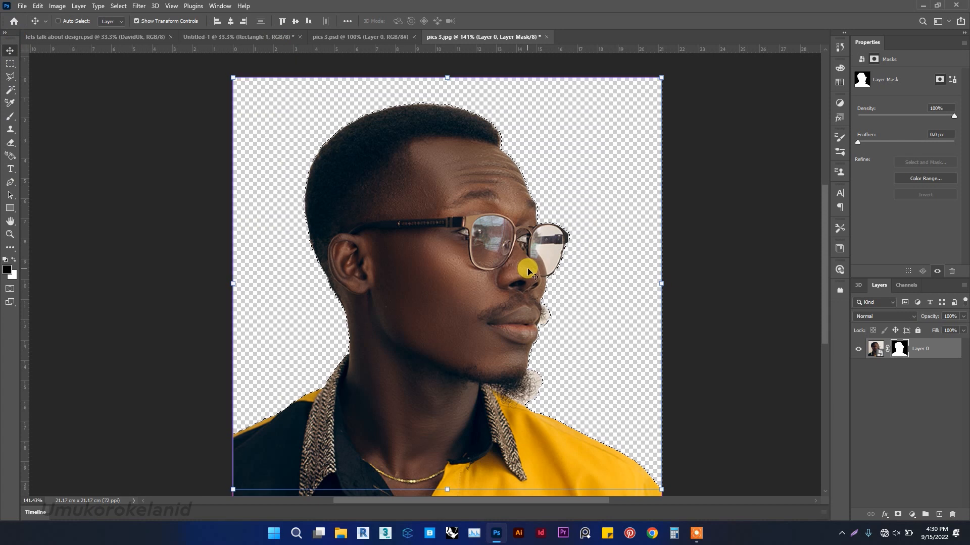
key(ctrl+d)
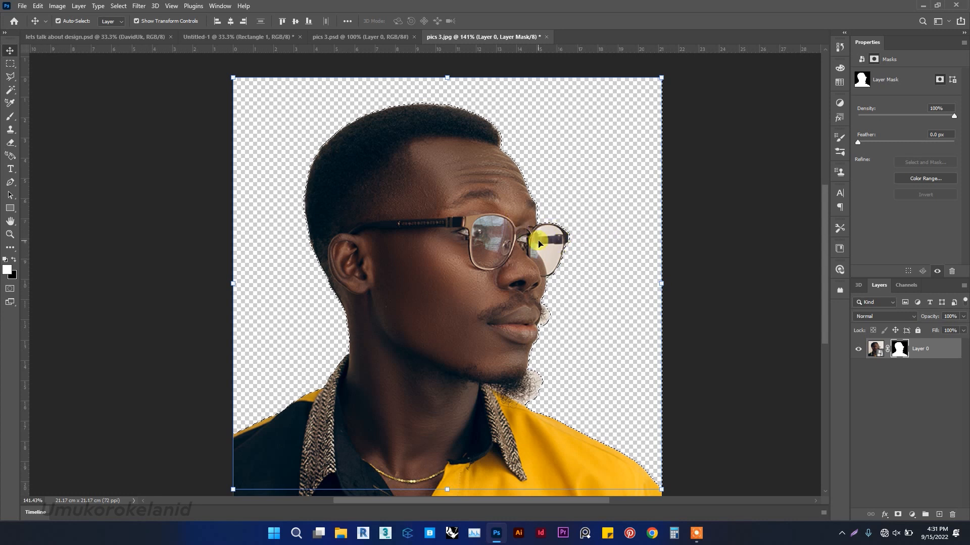
drag(507, 283, 477, 335)
key(ctrl+z)
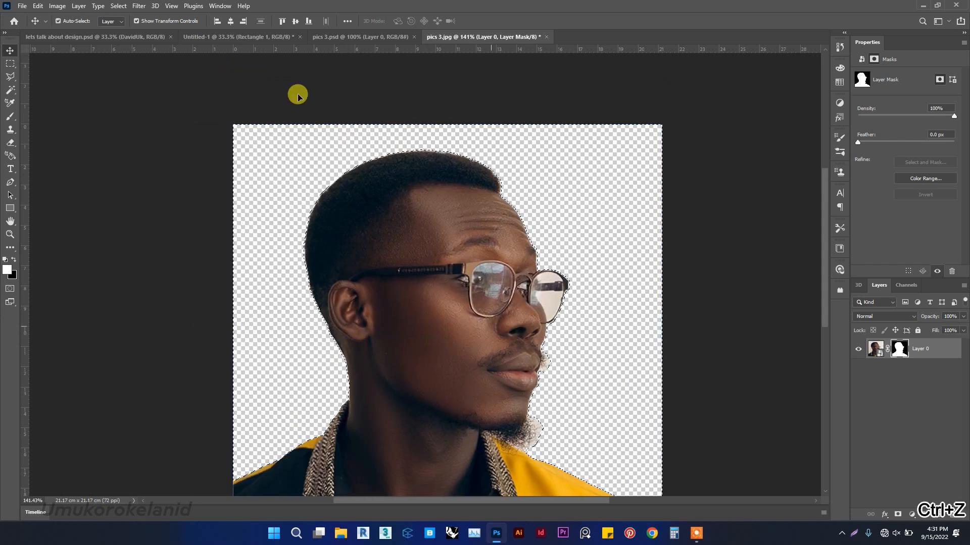
drag(172, 30, 284, 108)
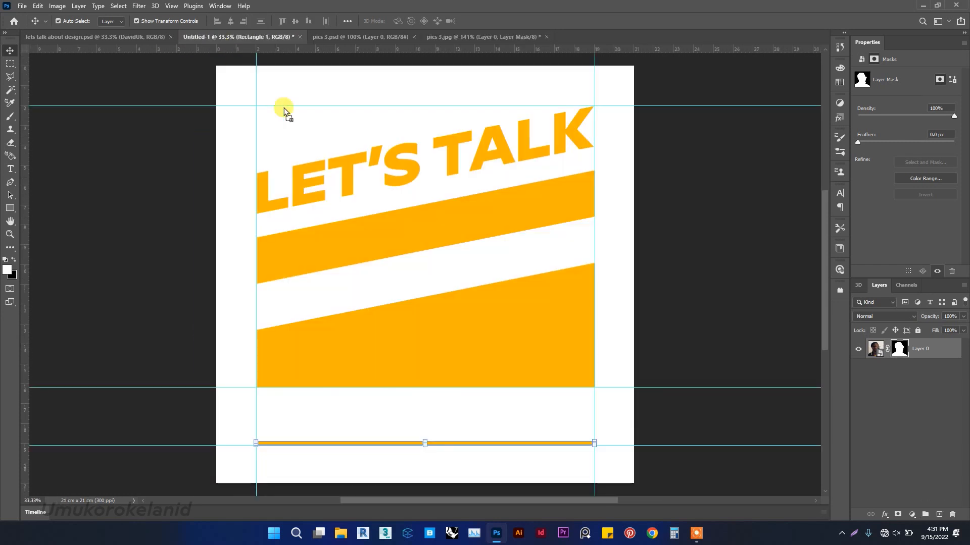
drag(460, 265, 463, 241)
scroll(480, 225, up, 8)
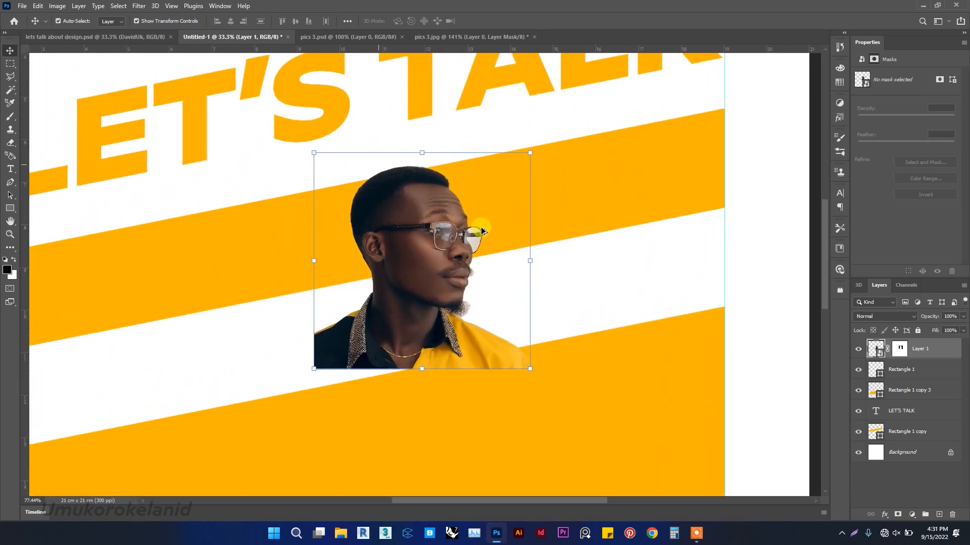
Undo placing the portrait in the poster document.
scroll(480, 227, up, 5)
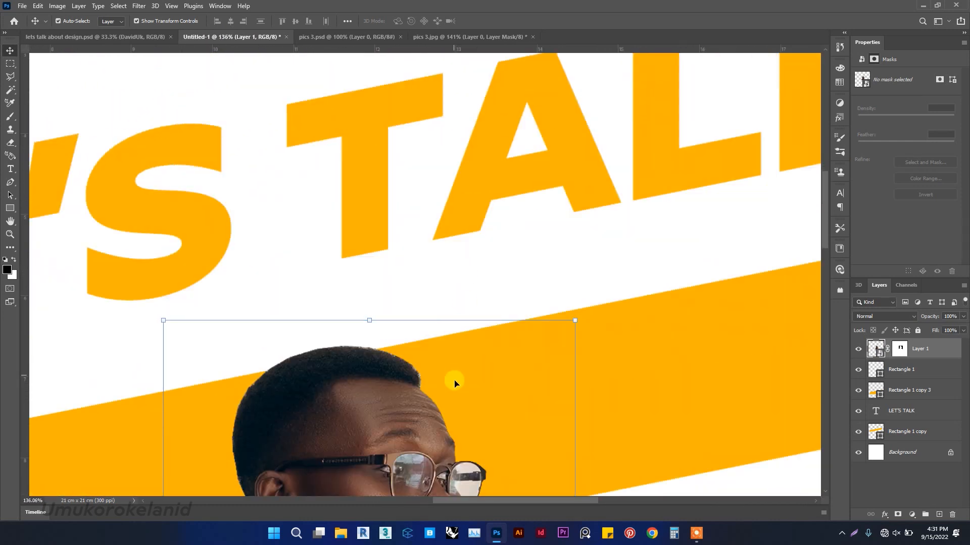
scroll(453, 381, down, 3)
scroll(453, 381, down, 1)
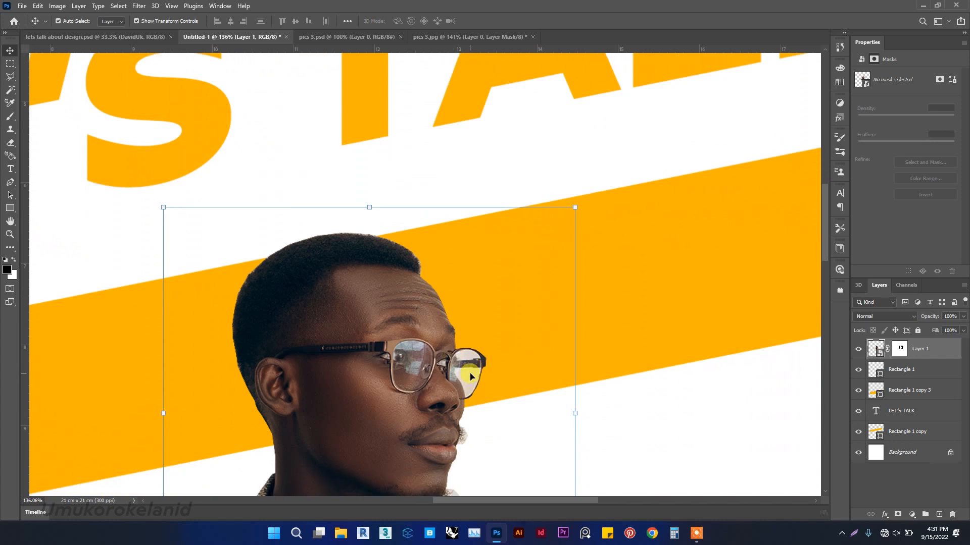
key(ctrl+z)
key(ctrl+z)
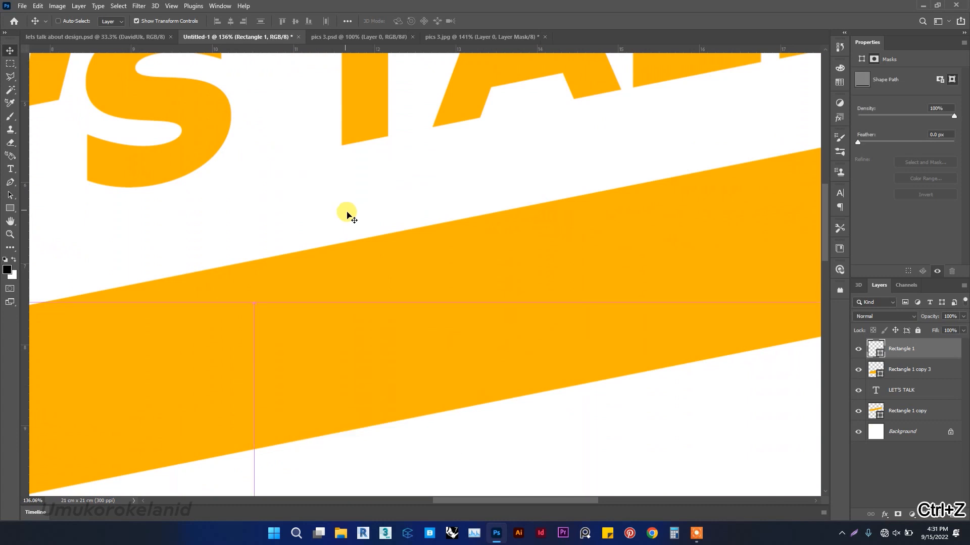
Return to the pics 3.jpg document, zoom in on the glasses and deselect the current selection.
scroll(485, 258, down, 3)
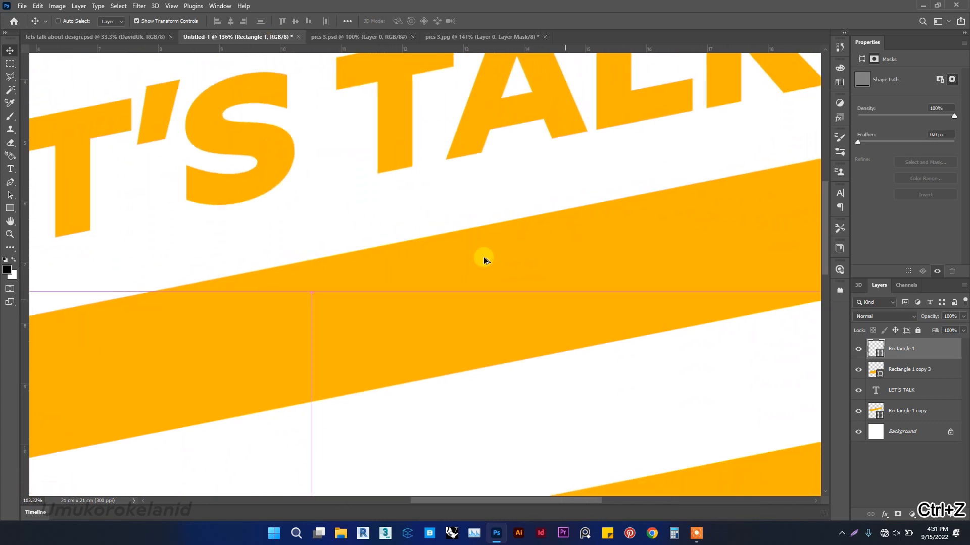
scroll(484, 259, down, 15)
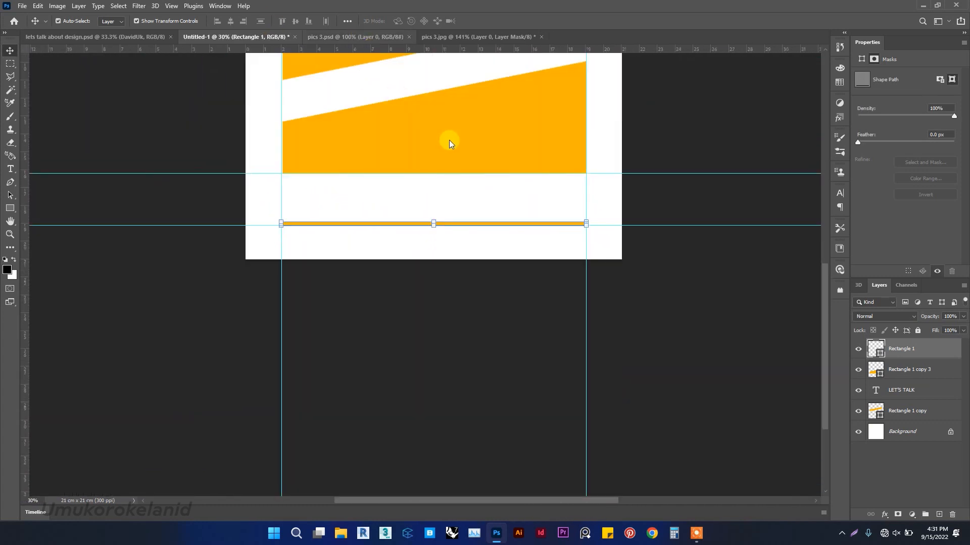
scroll(449, 141, up, 5)
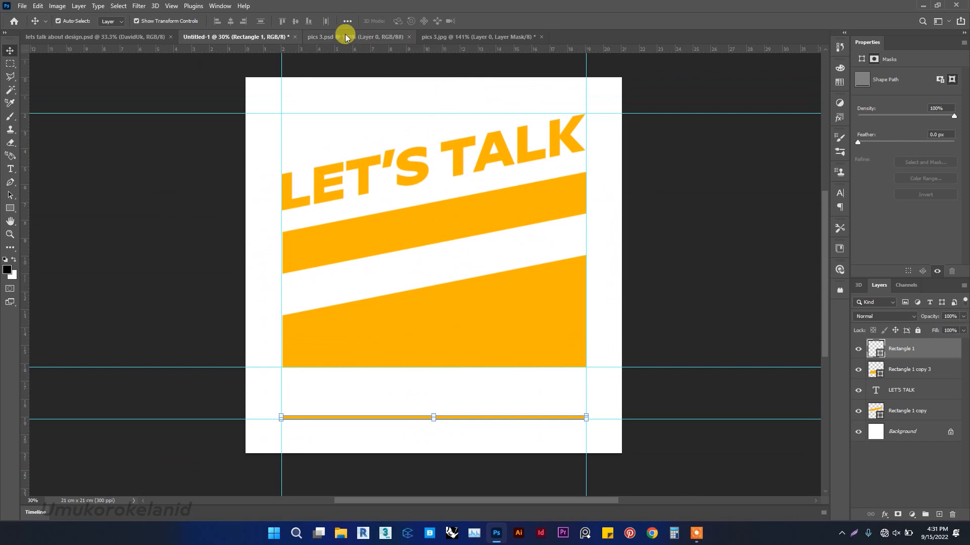
click(491, 38)
scroll(596, 259, up, 3)
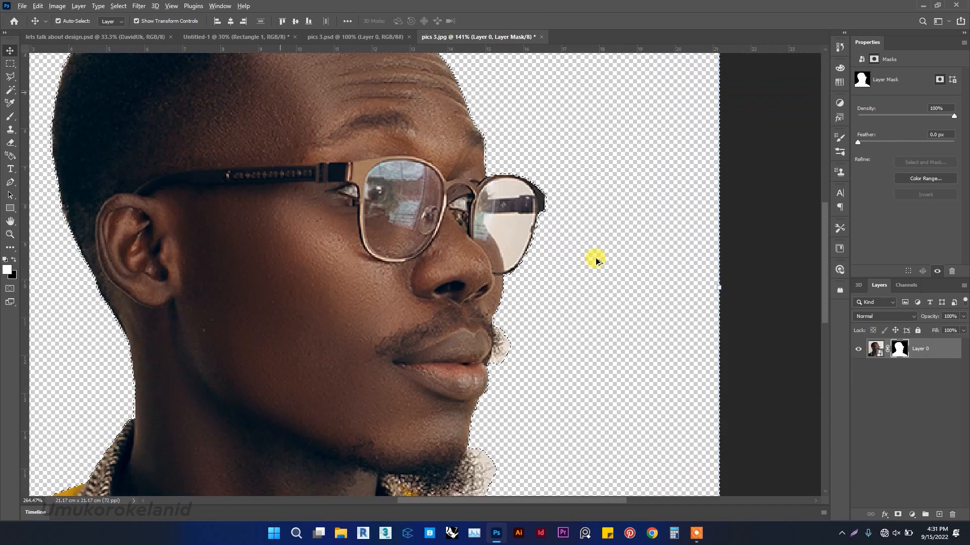
scroll(595, 258, up, 2)
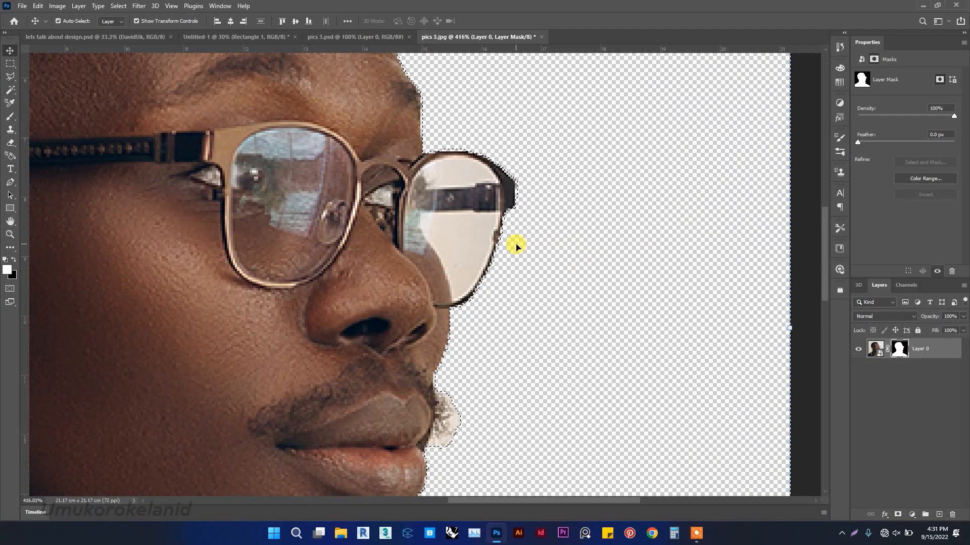
key(ctrl+d)
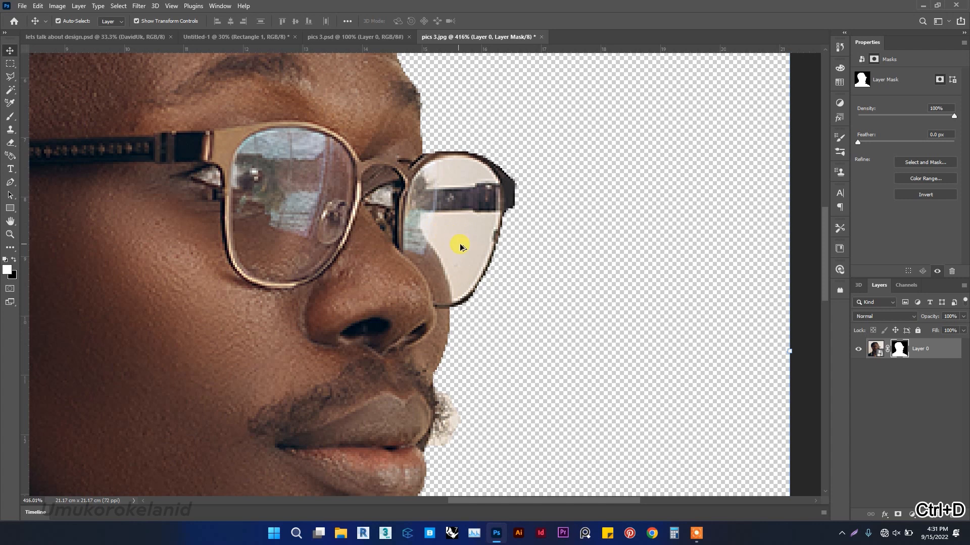
Select the upper part of the far lens of the glasses with the Polygonal Lasso tool.
scroll(460, 243, up, 5)
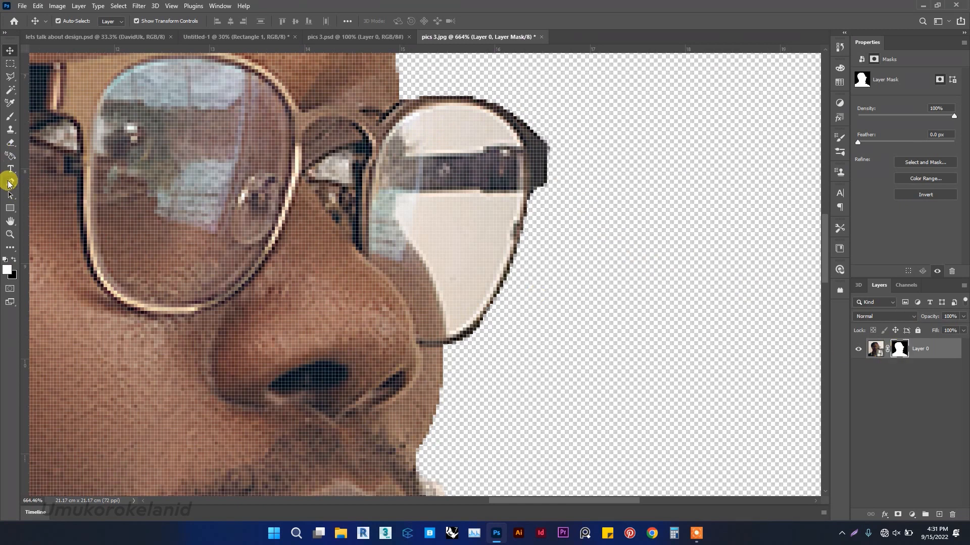
click(10, 78)
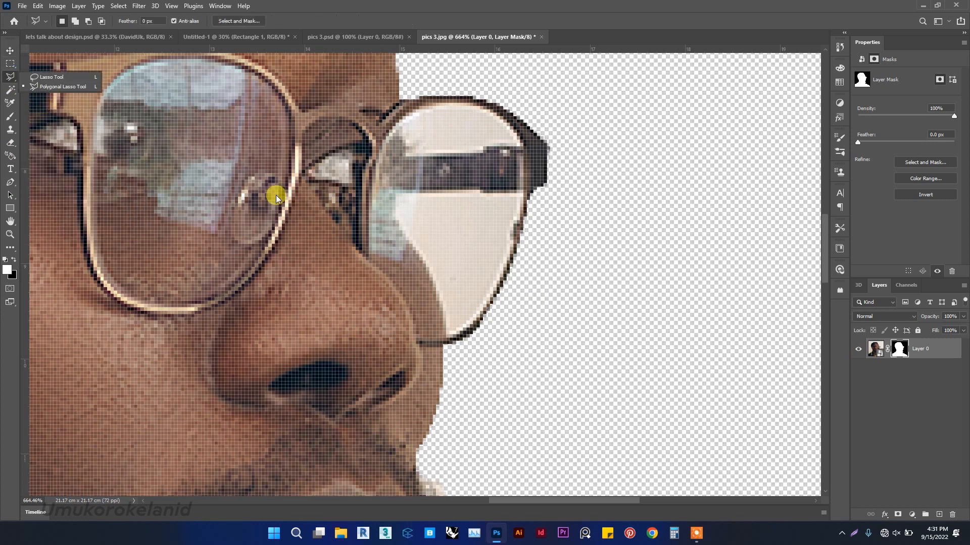
click(406, 154)
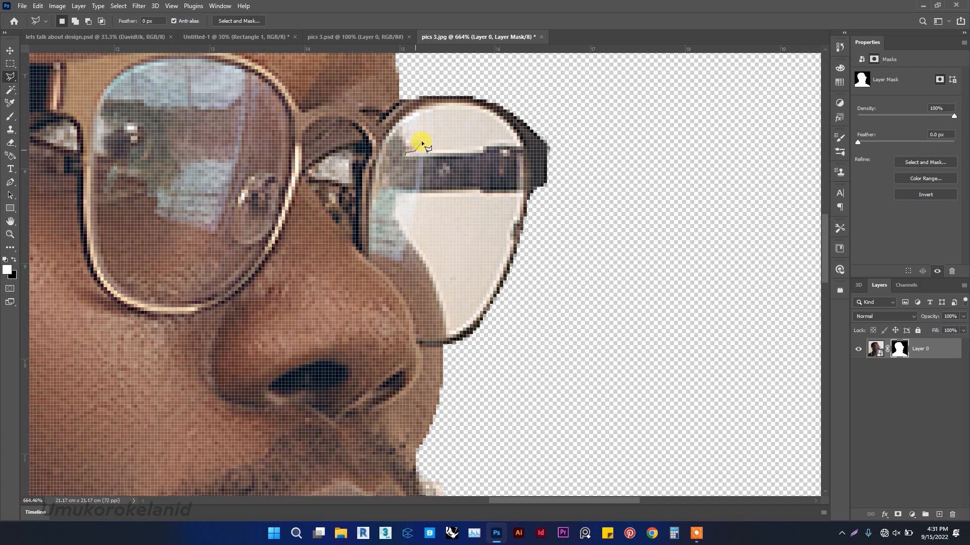
click(420, 140)
click(489, 109)
click(507, 120)
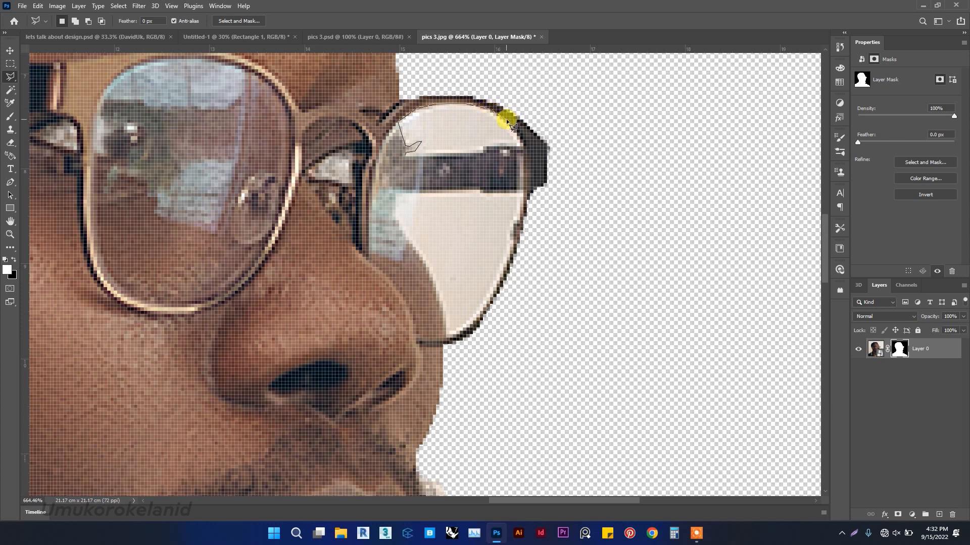
click(525, 148)
click(484, 152)
click(407, 152)
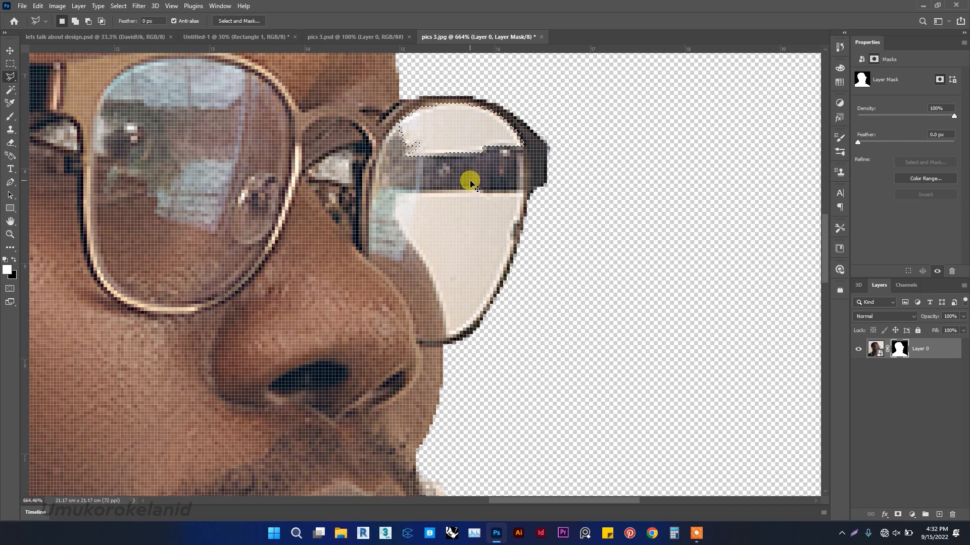
Add the lower part of the far lens to the selection with the Polygonal Lasso tool.
key(shift)
click(395, 191)
key(Escape)
key(shift)
click(395, 192)
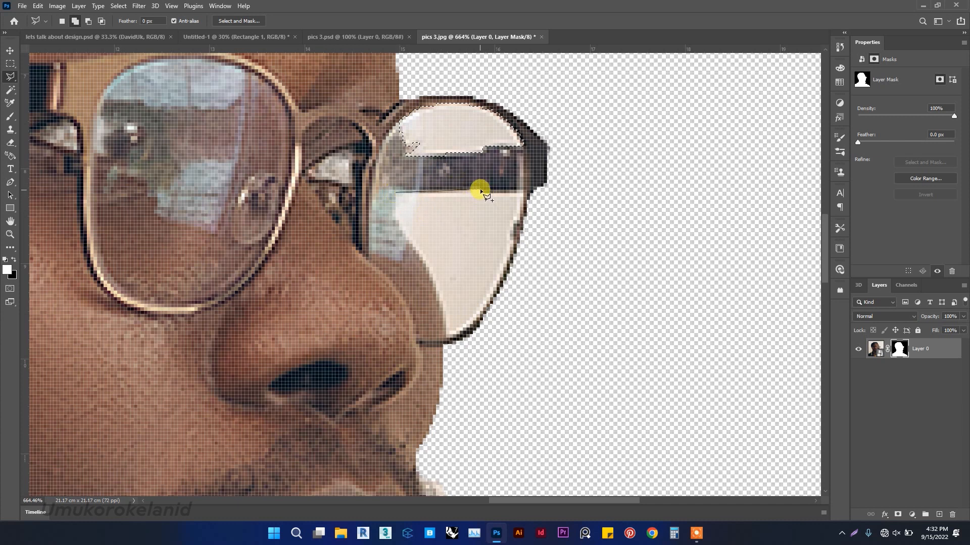
click(481, 192)
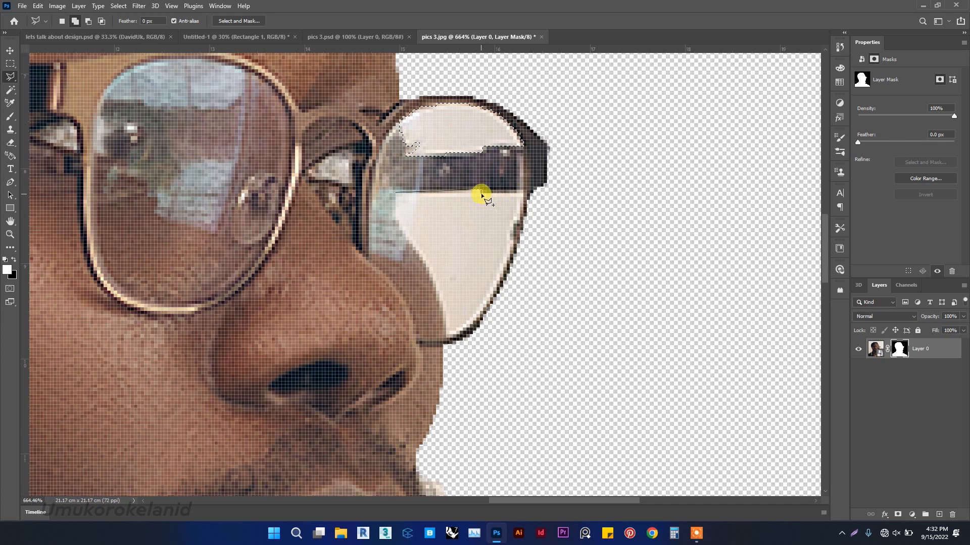
click(523, 191)
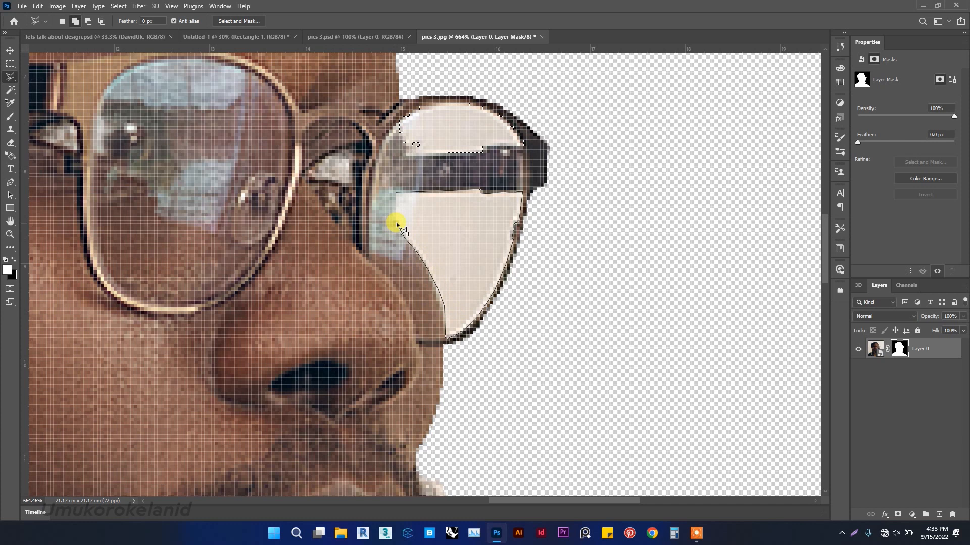
click(397, 194)
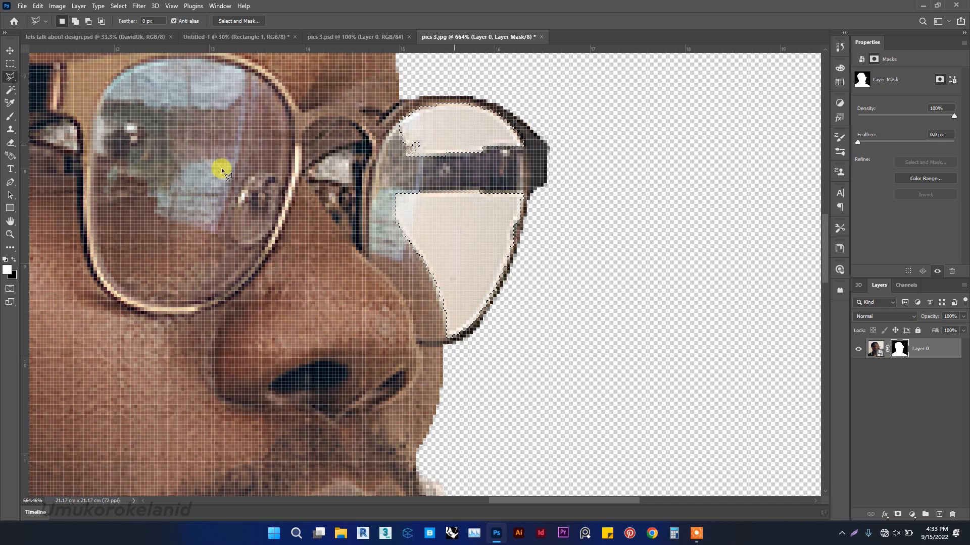
Switch to the Brush tool, reduce its size to 150 px and set its opacity to 50%.
click(10, 116)
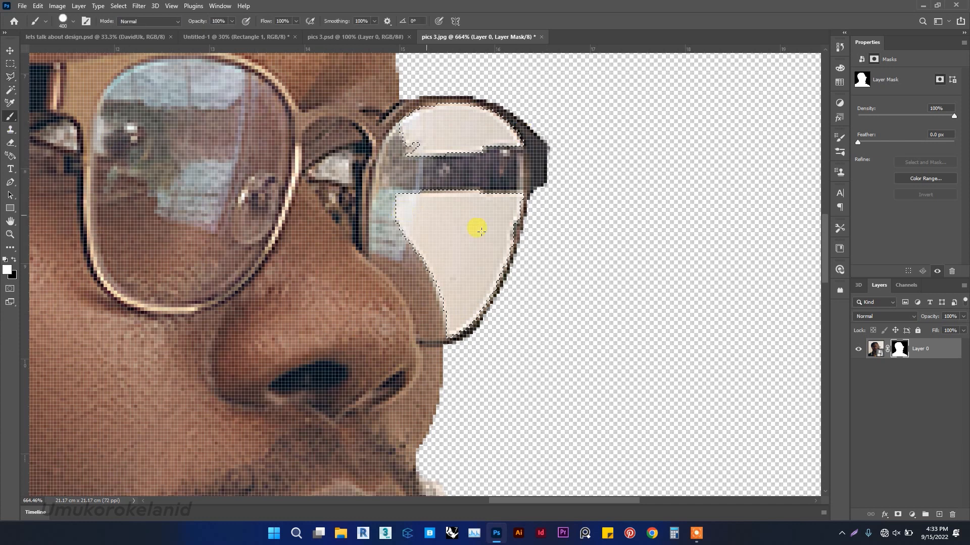
scroll(451, 180, down, 6)
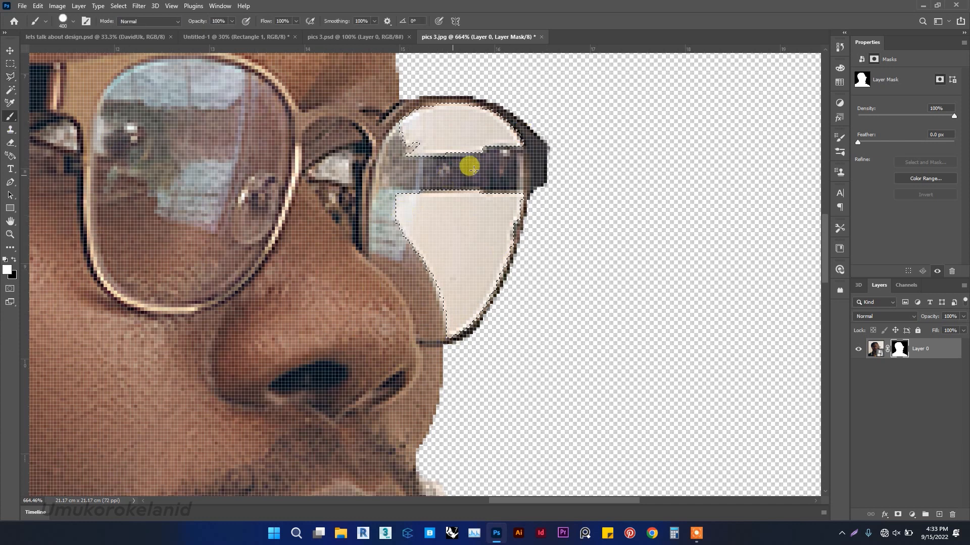
scroll(512, 154, down, 3)
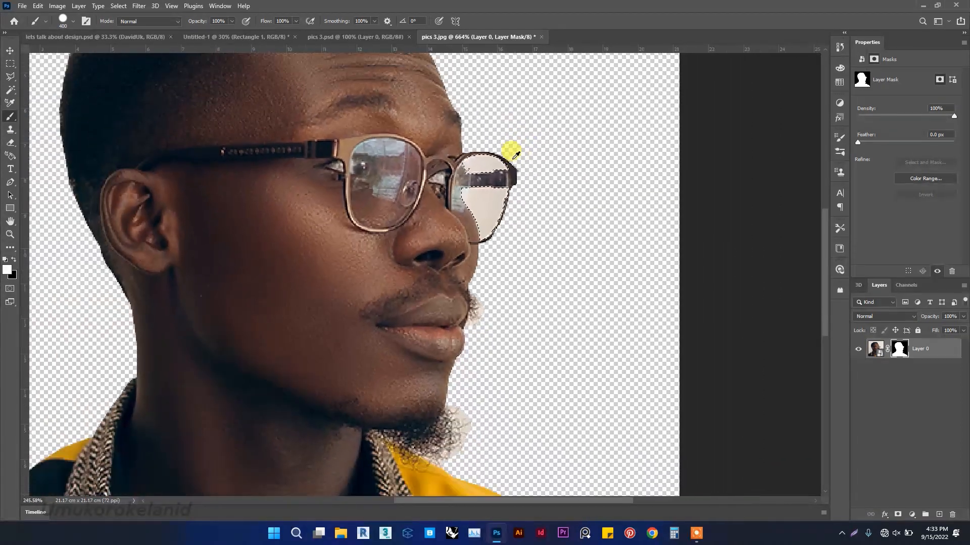
scroll(510, 160, up, 4)
key(bracketleft)
key(bracketleft)
key(bracketleft)
key(bracketleft)
key(bracketleft)
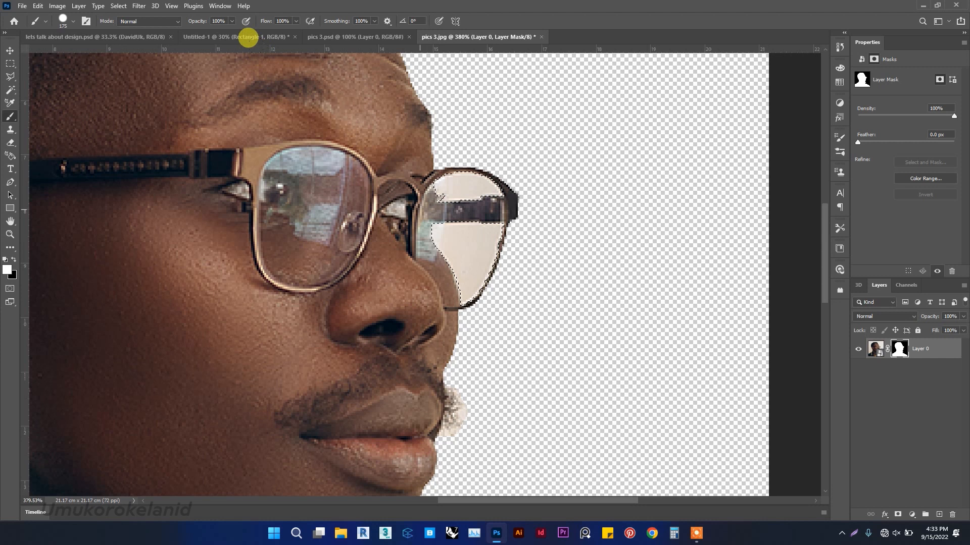
click(232, 20)
drag(228, 32, 218, 34)
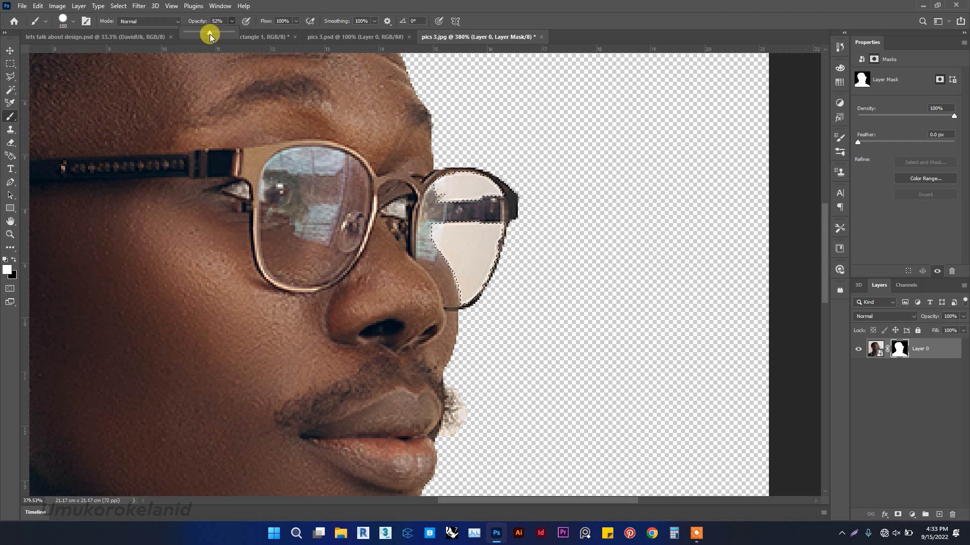
drag(210, 34, 249, 29)
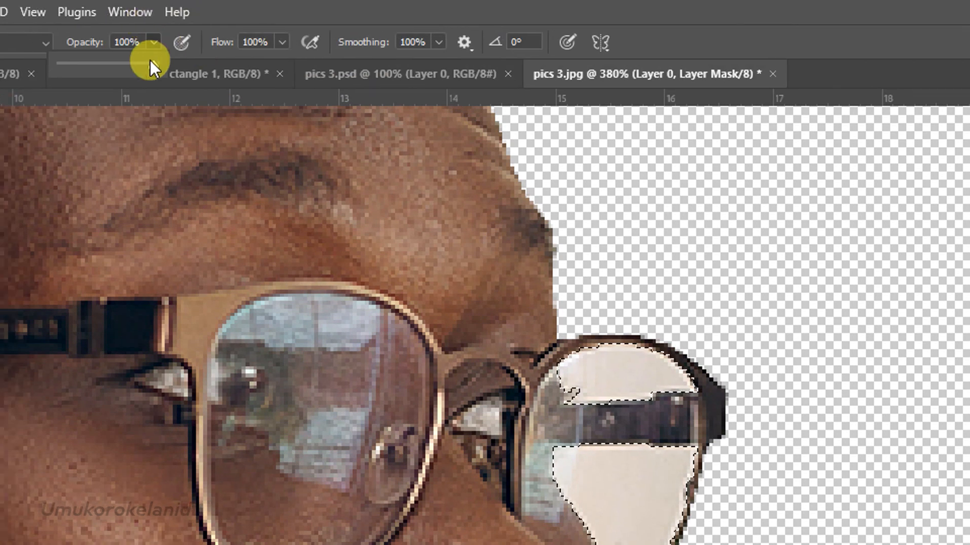
mouse_move(149, 64)
mouse_down()
mouse_move(112, 65)
mouse_move(142, 62)
mouse_up()
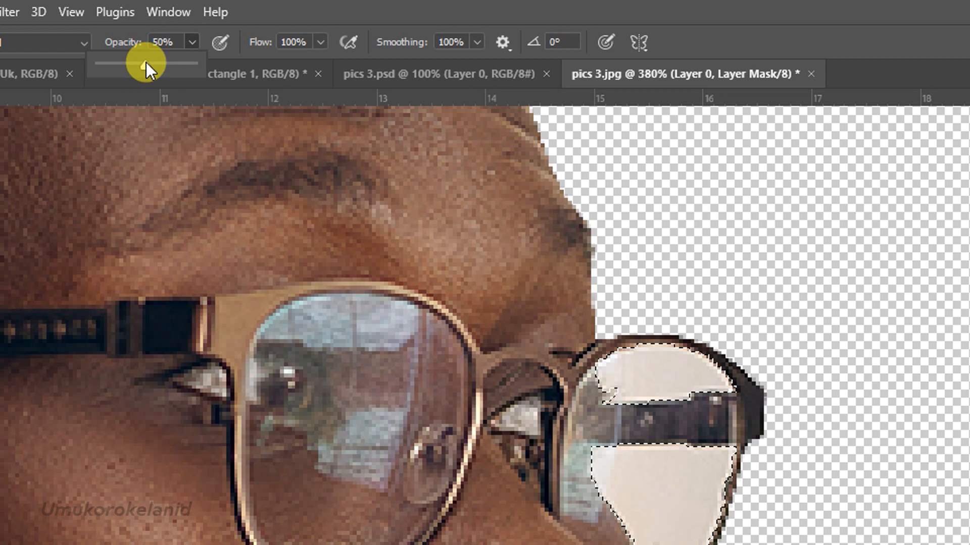
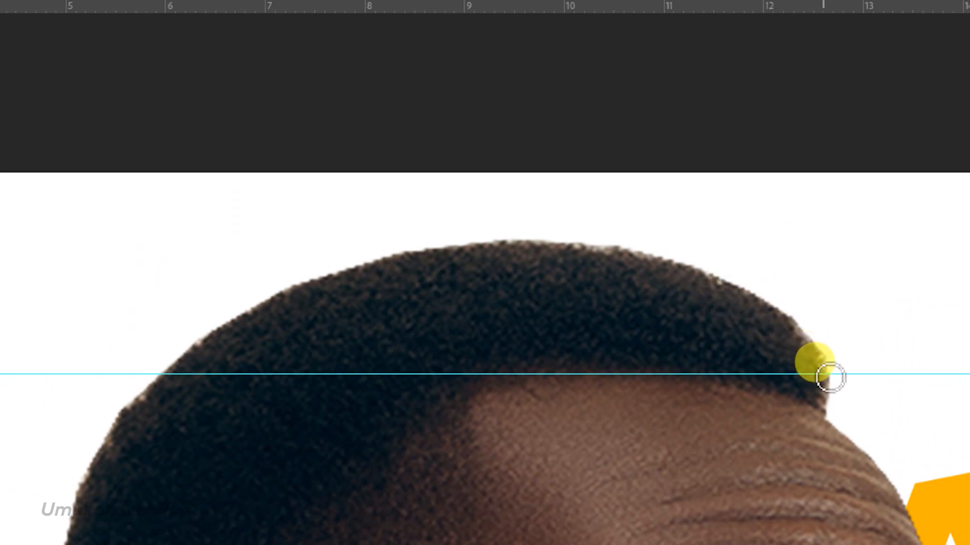
Try painting a mask stroke along the hair's right edge, then undo the last two strokes.
mouse_move(824, 395)
mouse_down()
mouse_move(815, 331)
mouse_move(767, 288)
mouse_move(637, 237)
mouse_move(541, 229)
mouse_move(555, 243)
mouse_move(655, 261)
mouse_move(661, 290)
mouse_move(624, 263)
mouse_move(613, 240)
mouse_move(570, 234)
mouse_move(475, 246)
mouse_move(564, 226)
mouse_move(589, 236)
mouse_move(465, 229)
mouse_move(366, 255)
mouse_move(394, 261)
mouse_move(405, 243)
mouse_move(439, 234)
mouse_move(237, 277)
mouse_move(246, 281)
mouse_move(314, 242)
mouse_move(288, 260)
mouse_move(459, 219)
mouse_move(634, 210)
mouse_move(626, 227)
mouse_move(490, 219)
mouse_move(399, 239)
mouse_move(318, 234)
mouse_move(314, 247)
mouse_move(212, 318)
mouse_up()
key(ctrl+z)
key(ctrl+z)
Paint on the layer mask along the left edge of the hair down to the ear.
scroll(196, 337, left, 6)
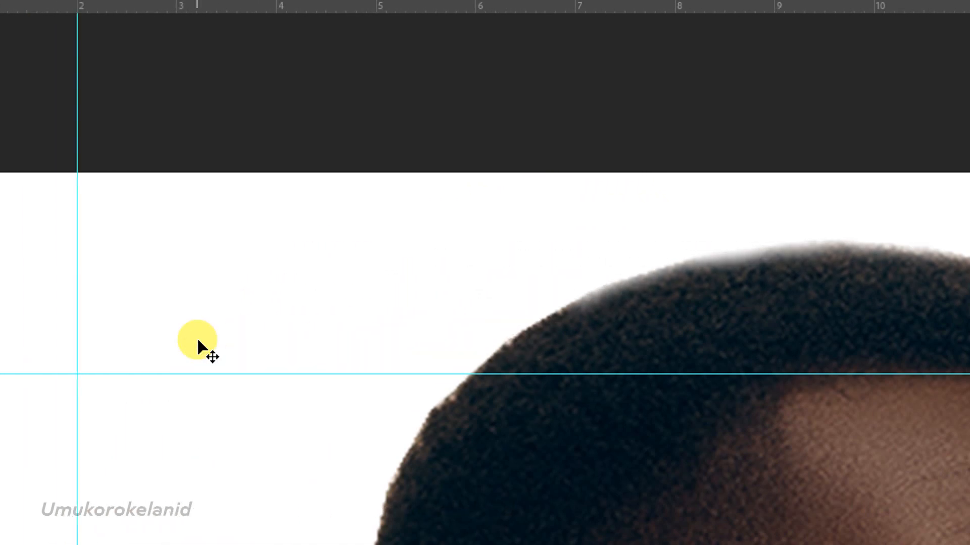
scroll(210, 344, down, 5)
scroll(210, 344, down, 2)
scroll(251, 273, up, 5)
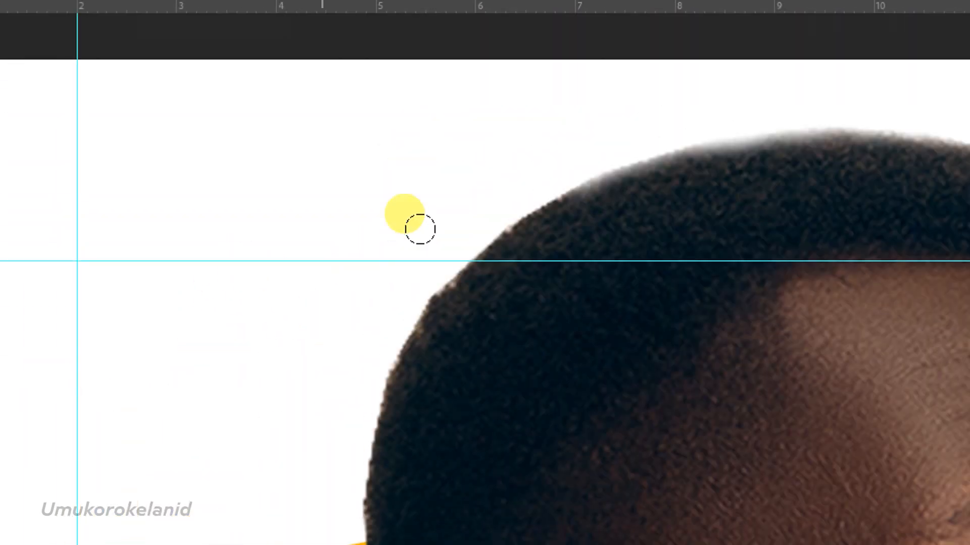
mouse_move(510, 196)
mouse_down()
mouse_move(520, 180)
mouse_move(562, 167)
mouse_move(532, 171)
mouse_move(404, 286)
mouse_move(355, 378)
mouse_move(411, 247)
mouse_move(437, 253)
mouse_move(386, 316)
mouse_move(342, 426)
mouse_move(350, 490)
mouse_up()
scroll(349, 369, down, 10)
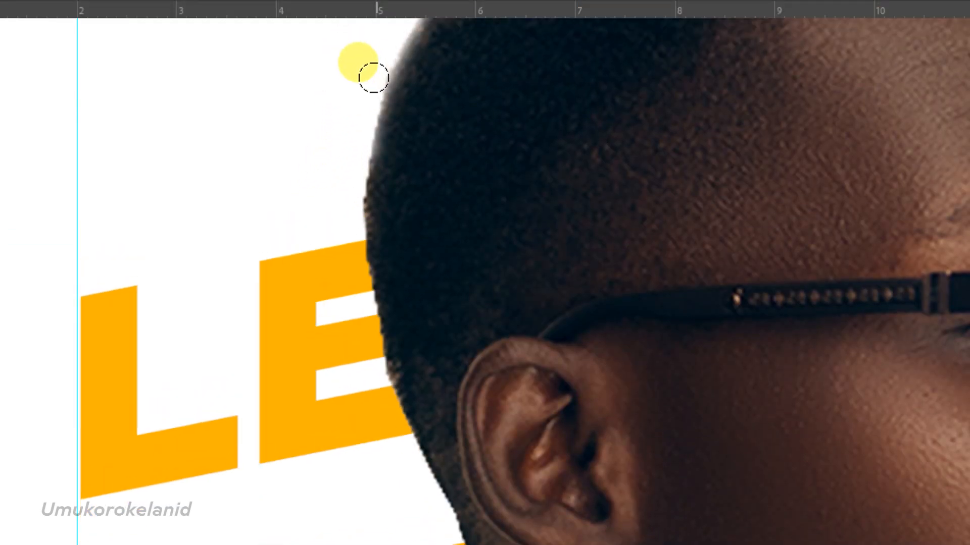
mouse_move(361, 90)
mouse_down()
mouse_move(338, 141)
mouse_move(342, 283)
mouse_move(376, 416)
mouse_move(372, 381)
mouse_move(387, 440)
mouse_move(431, 526)
mouse_up()
drag(431, 459, 445, 504)
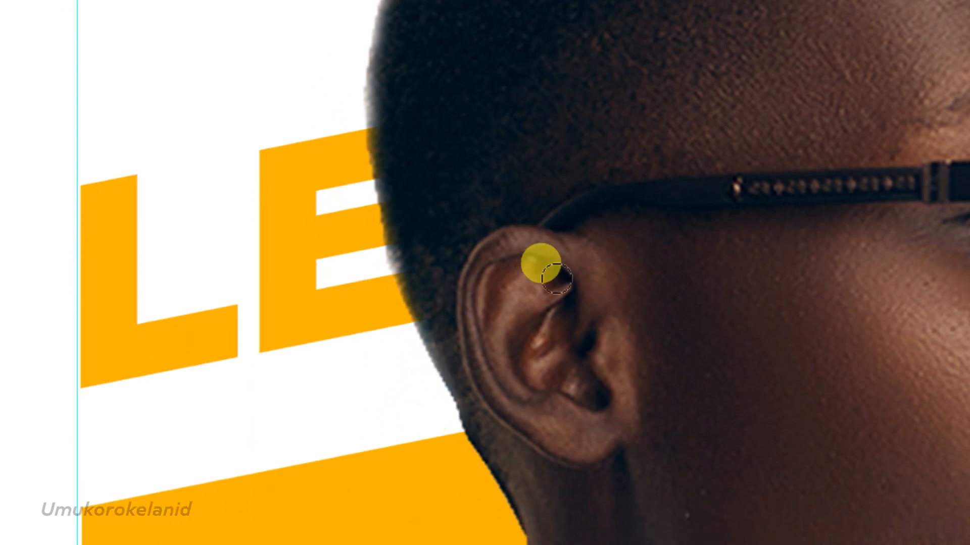
Paint on the layer mask along the upper right edge of the hair.
scroll(555, 281, up, 2)
scroll(662, 233, up, 6)
scroll(812, 123, right, 6)
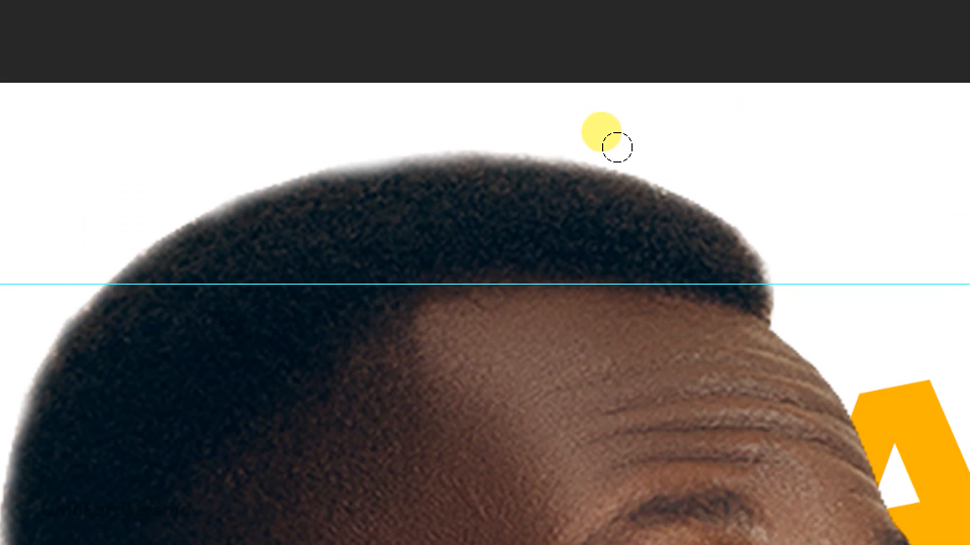
mouse_move(654, 159)
mouse_down()
mouse_move(705, 175)
mouse_move(768, 229)
mouse_move(782, 260)
mouse_move(780, 306)
mouse_up()
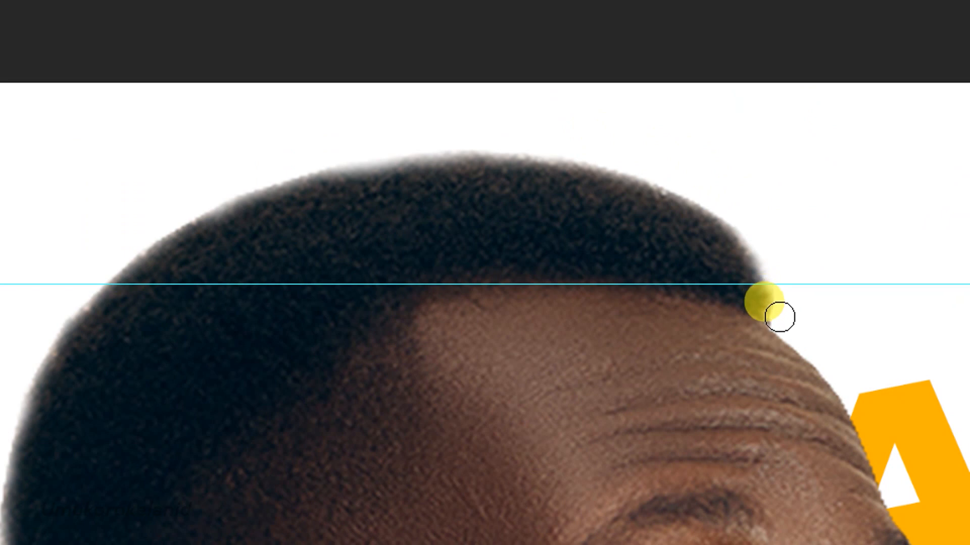
drag(779, 316, 787, 285)
Switch to the Move tool and nudge the portrait photo about 0.65 cm vertically on the poster.
alt+scroll(626, 258, down, 4)
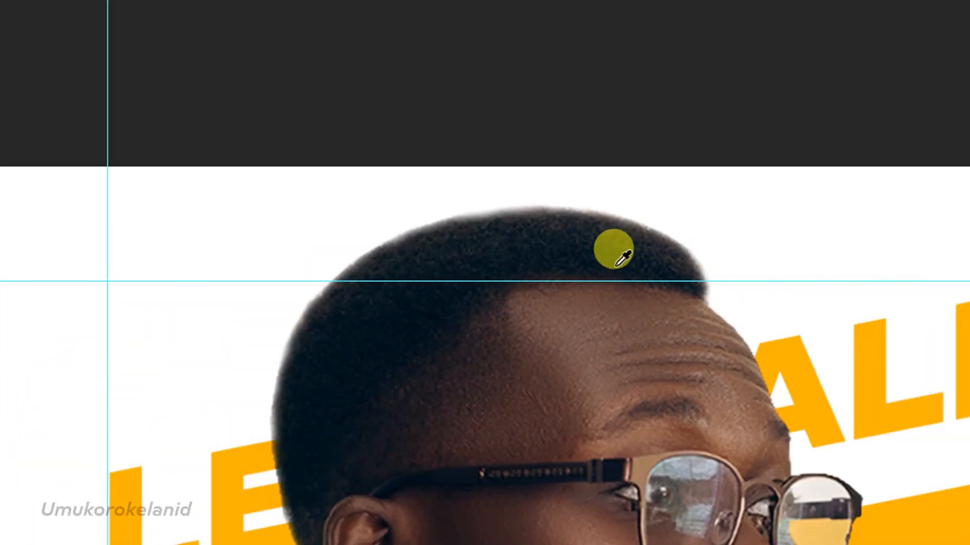
alt+scroll(617, 257, down, 3)
scroll(641, 238, down, 5)
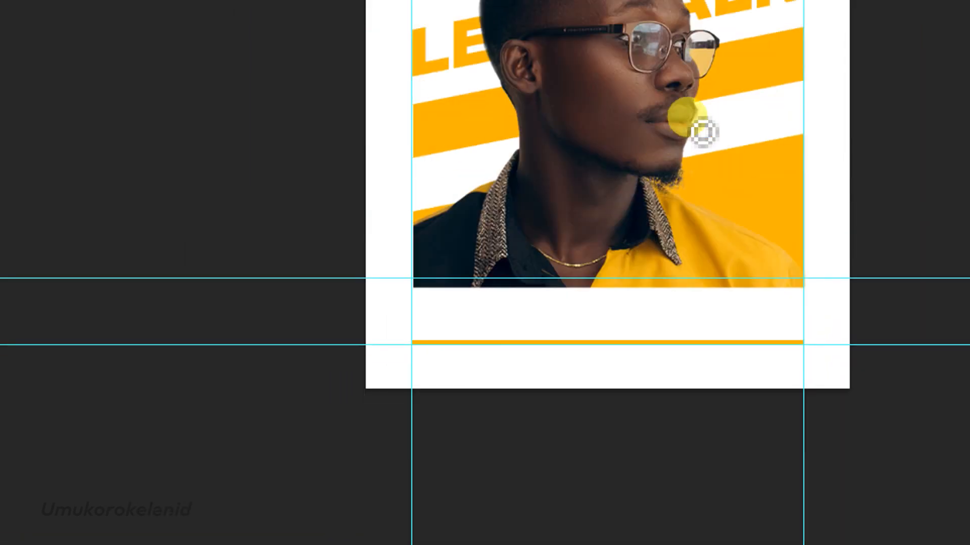
scroll(692, 130, up, 3)
scroll(703, 126, right, 4)
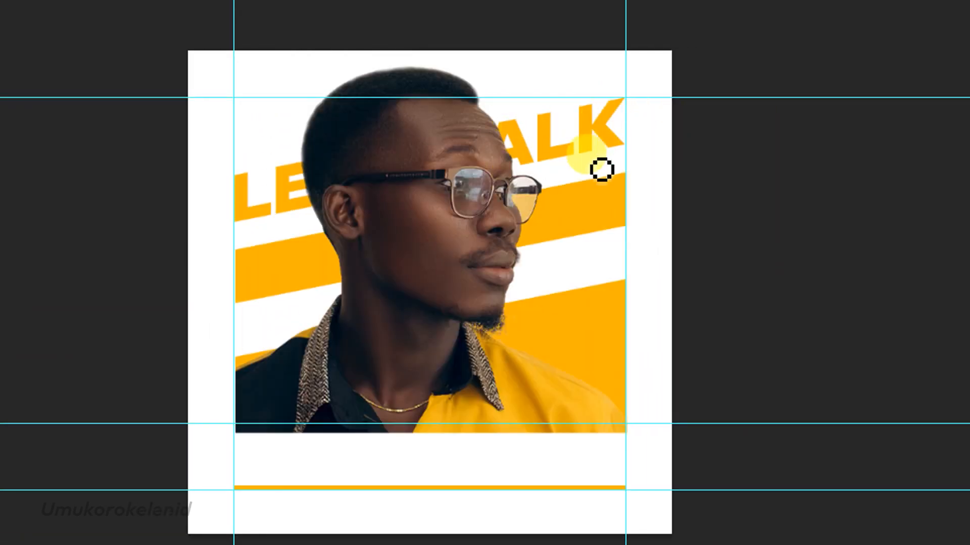
alt+scroll(581, 161, up, 3)
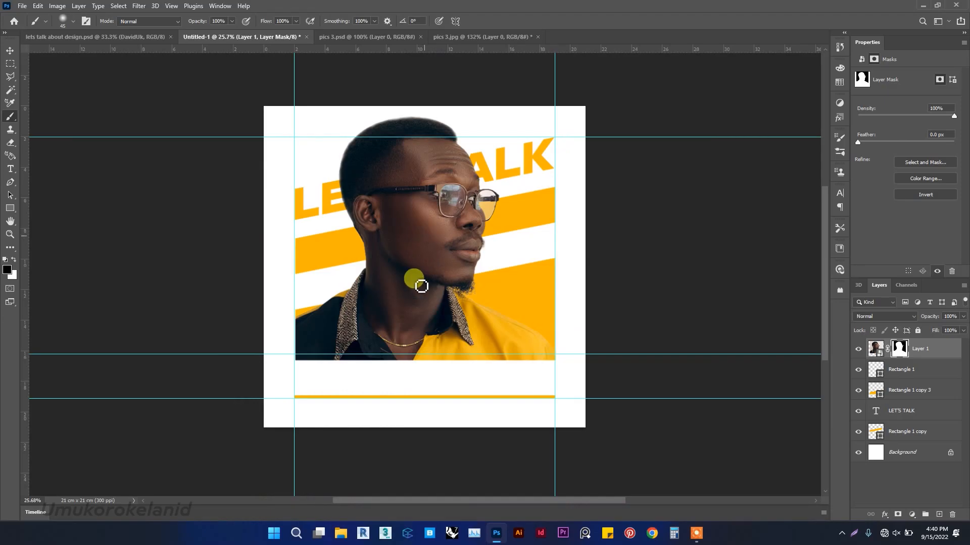
click(10, 50)
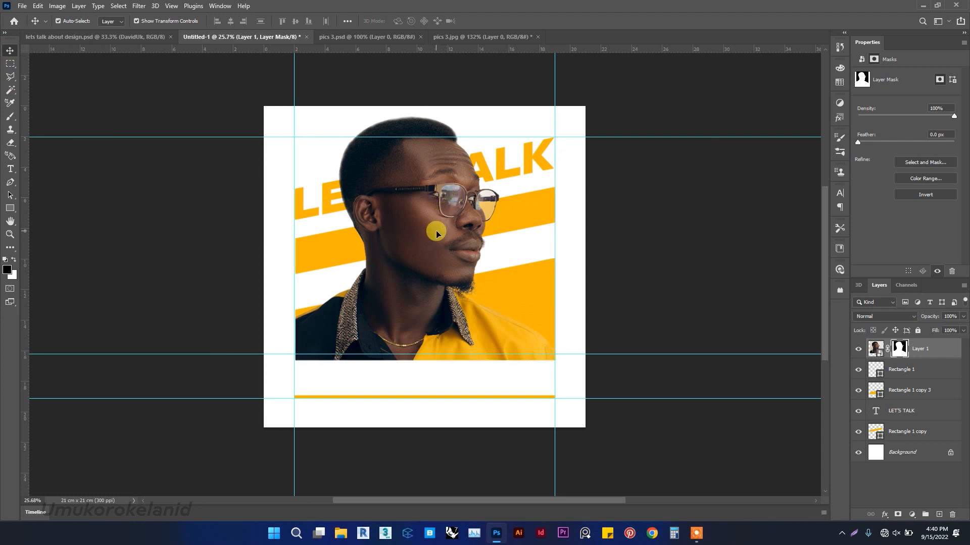
click(693, 215)
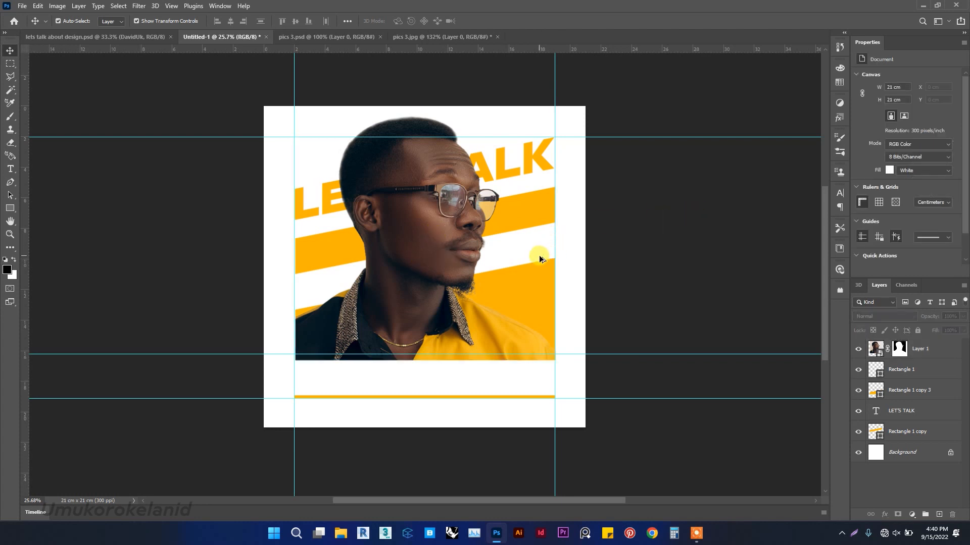
scroll(538, 255, up, 2)
mouse_move(436, 239)
mouse_down()
mouse_move(426, 225)
mouse_move(418, 240)
mouse_up()
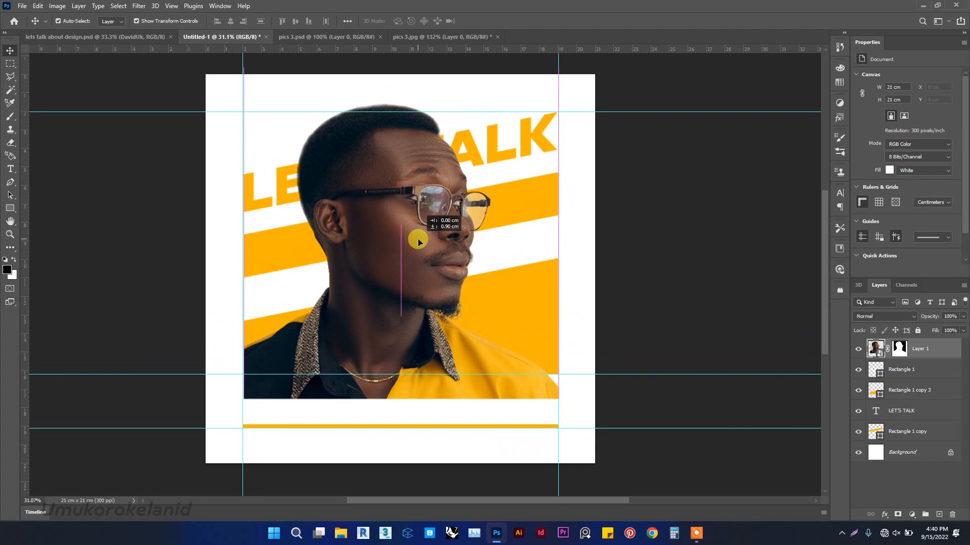
drag(417, 238, 417, 238)
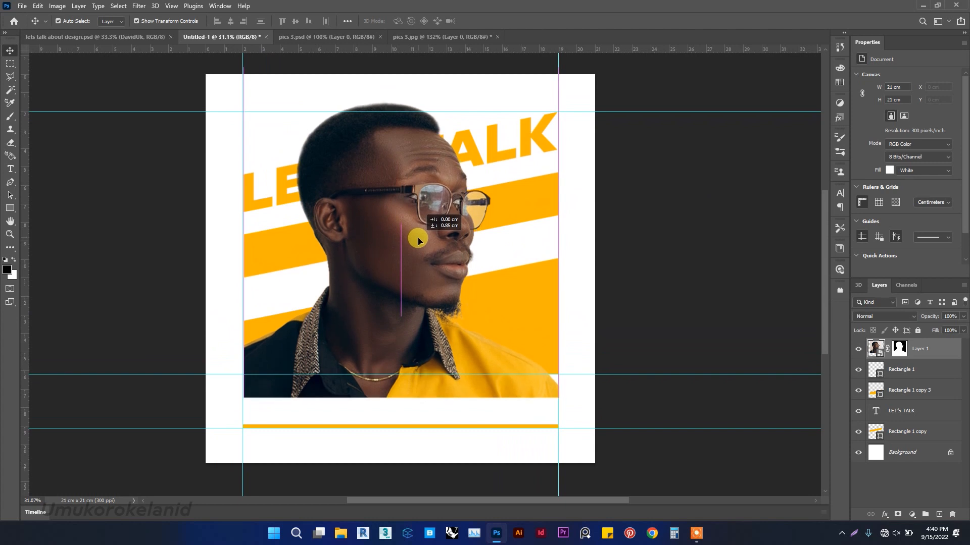
drag(417, 238, 418, 237)
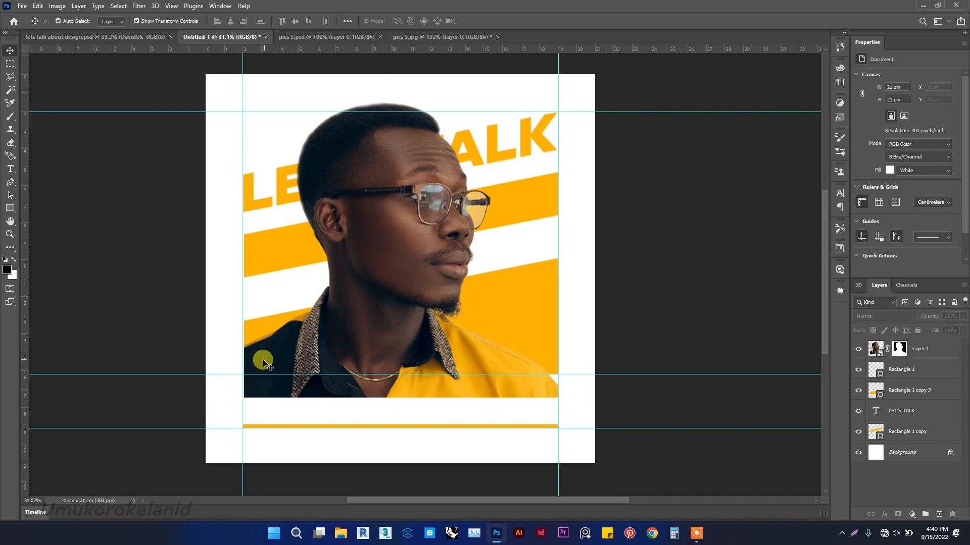
Select a rectangular strip across the bottom of the photo with the Rectangular Marquee tool.
click(8, 62)
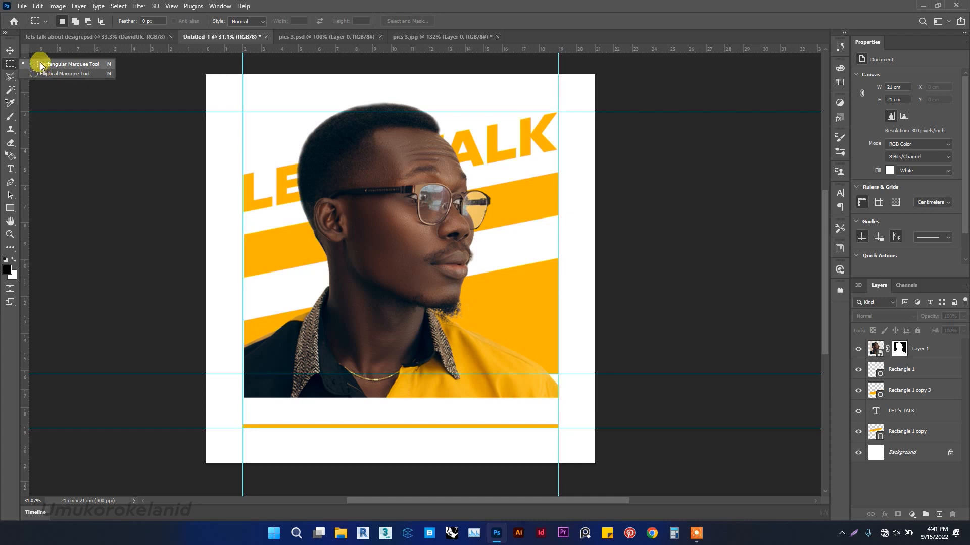
click(230, 411)
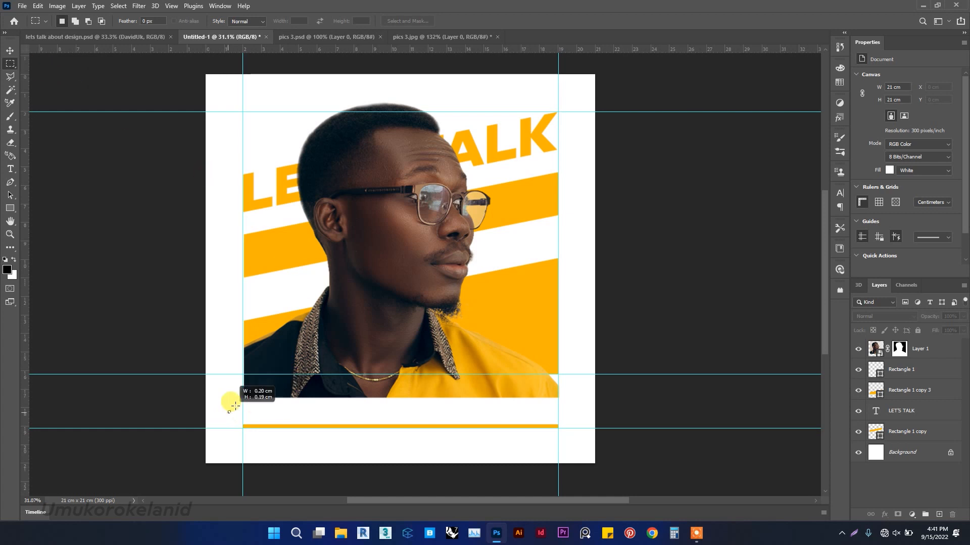
drag(269, 382, 643, 373)
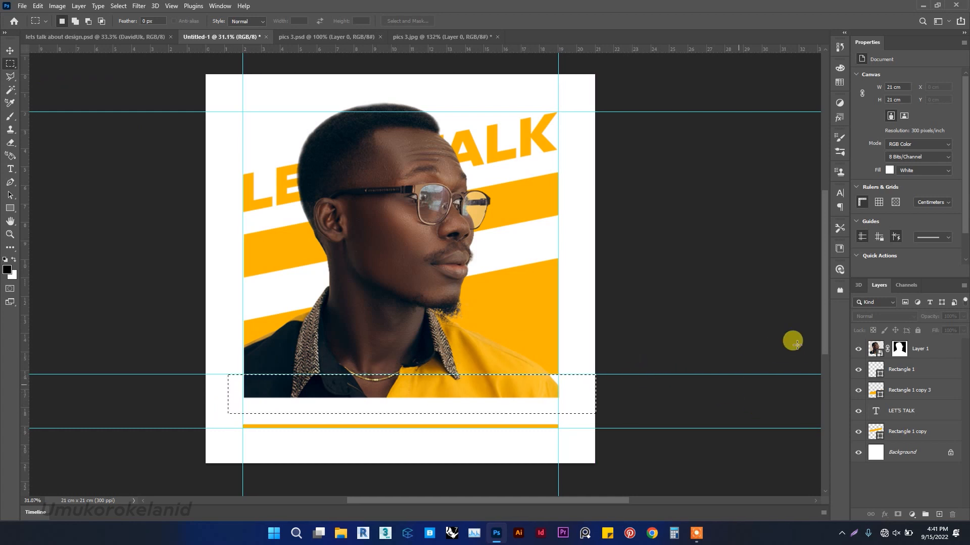
Paint the selected strip on the photo's layer mask with a 300 px hard round brush to hide it.
click(899, 350)
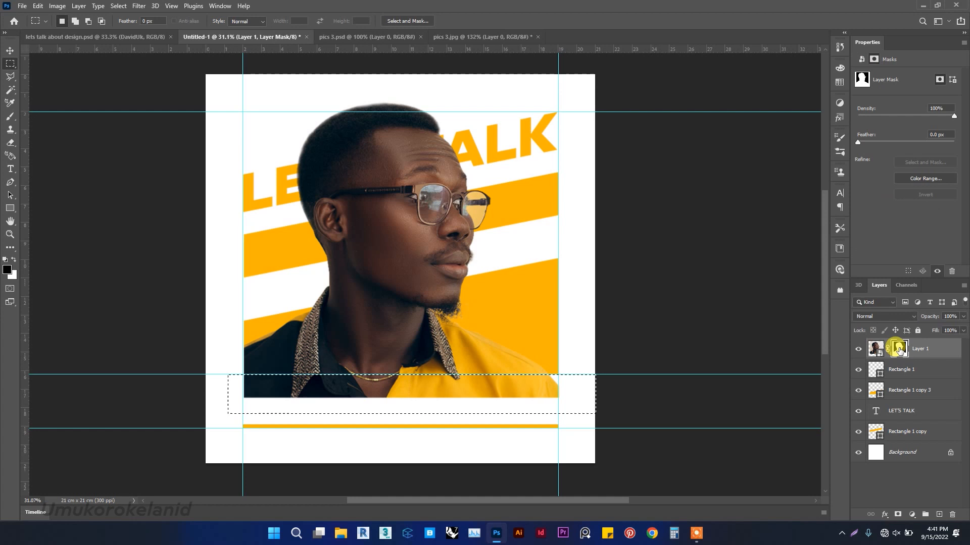
click(11, 117)
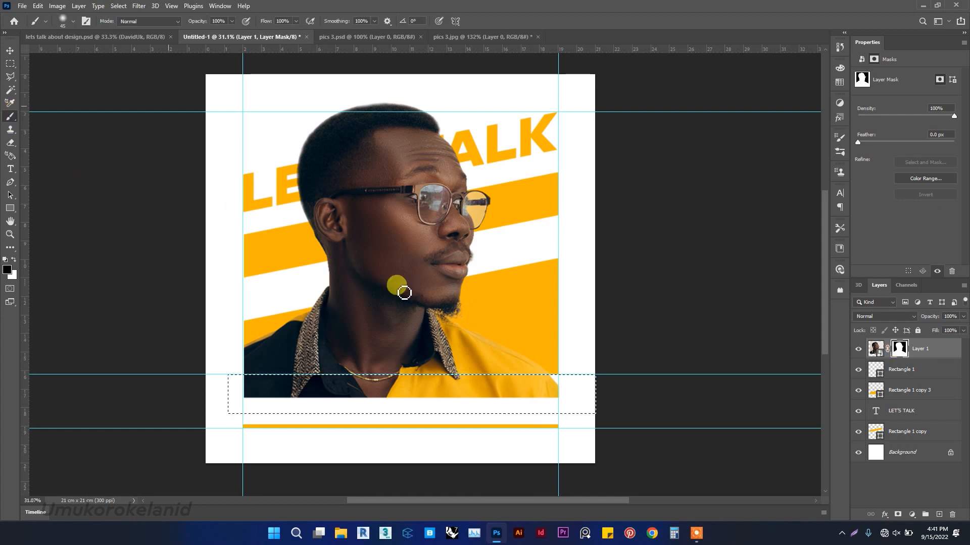
click(73, 21)
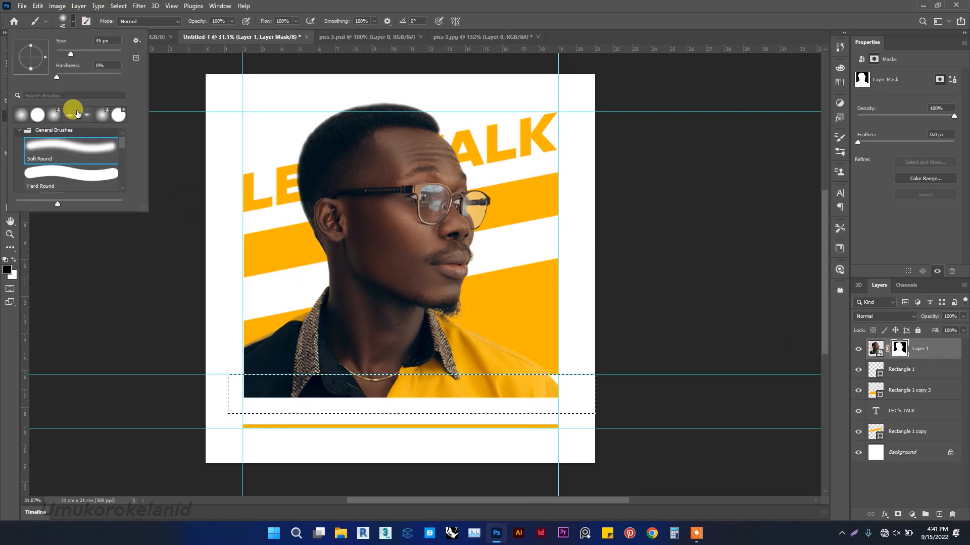
click(53, 180)
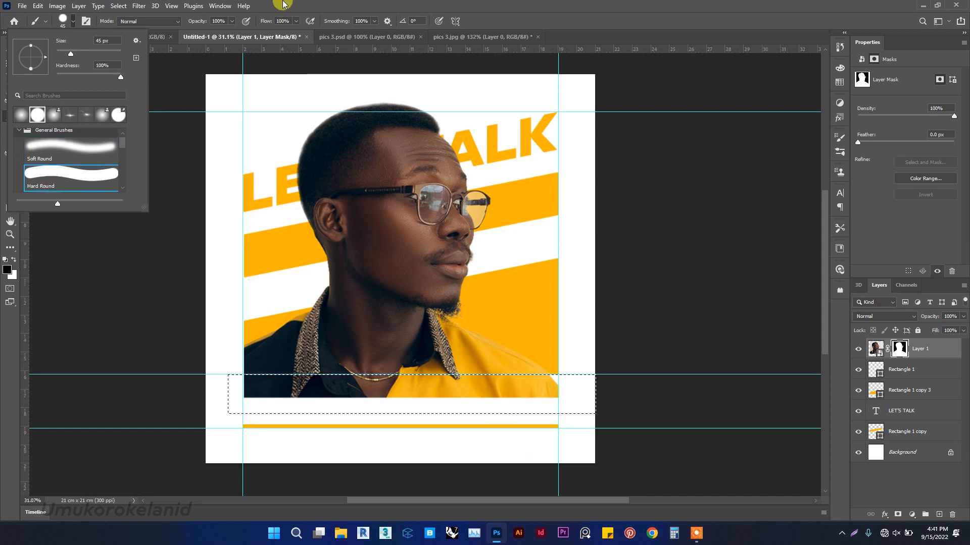
click(262, 4)
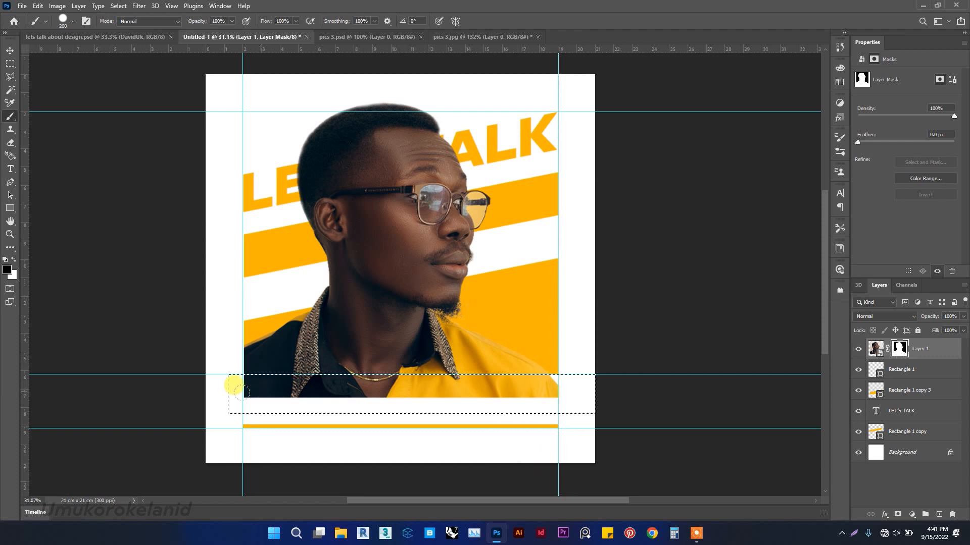
mouse_move(245, 371)
mouse_down()
mouse_move(498, 345)
mouse_move(594, 357)
mouse_move(394, 384)
mouse_up()
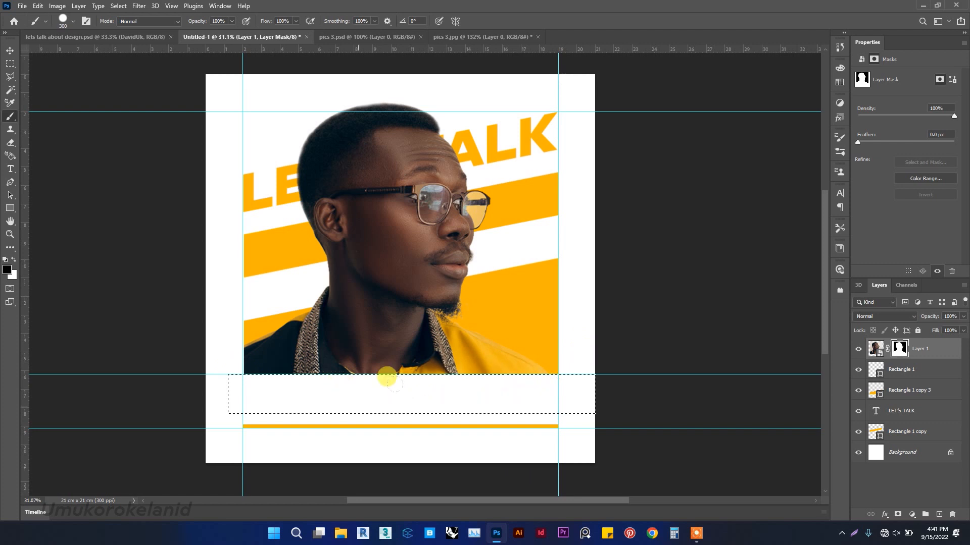
Switch to the Move tool, clear the selection and deselect the layer.
click(10, 51)
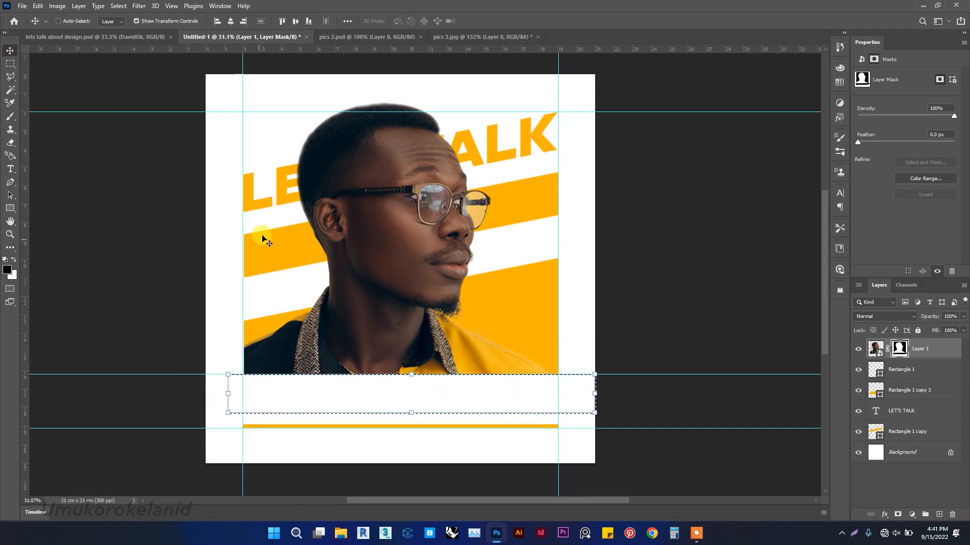
drag(263, 238, 266, 239)
key(ctrl+d)
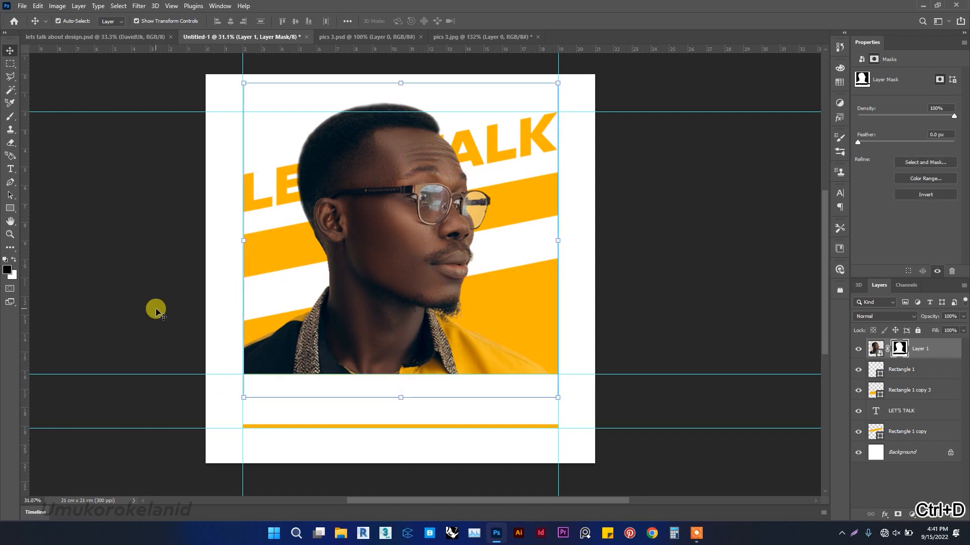
click(154, 309)
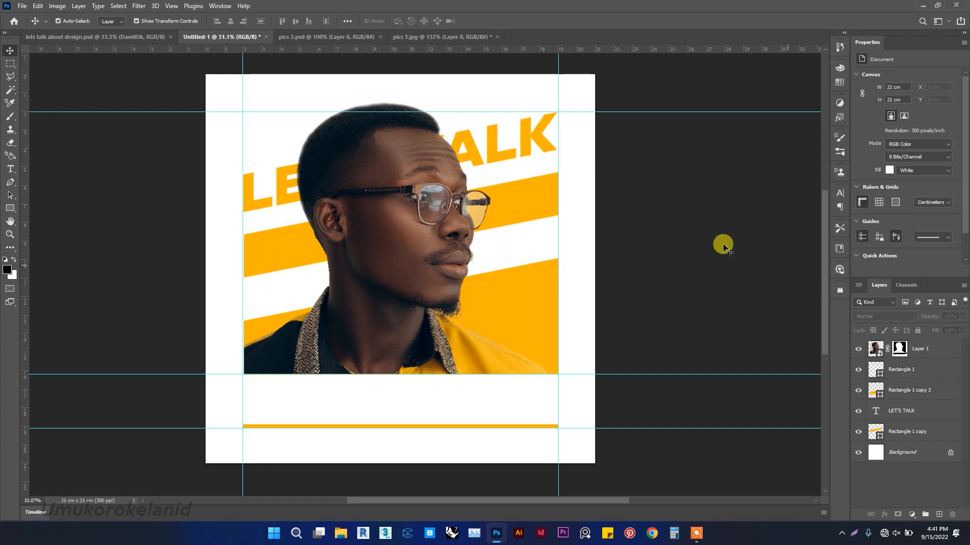
mouse_move(926, 413)
mouse_down()
mouse_move(917, 399)
mouse_move(929, 415)
mouse_up()
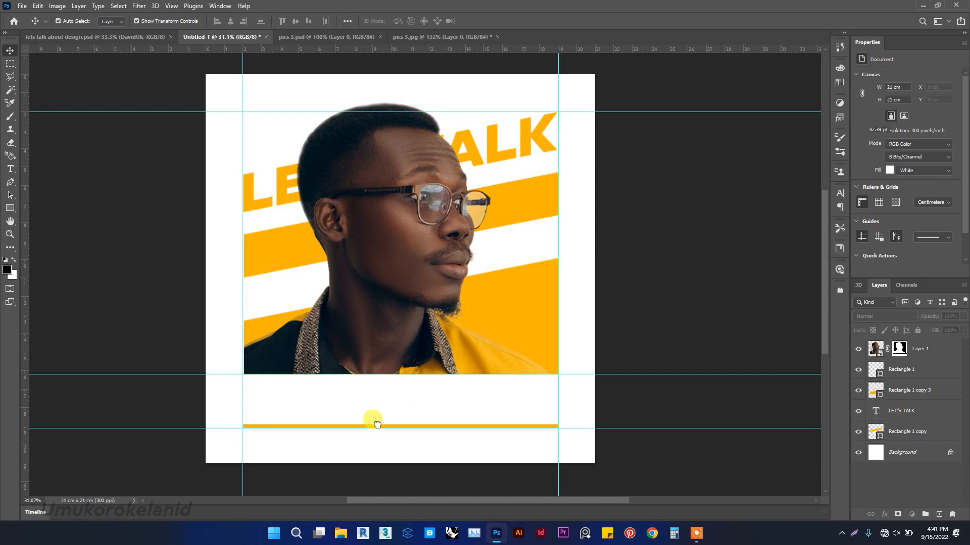
drag(420, 418, 415, 420)
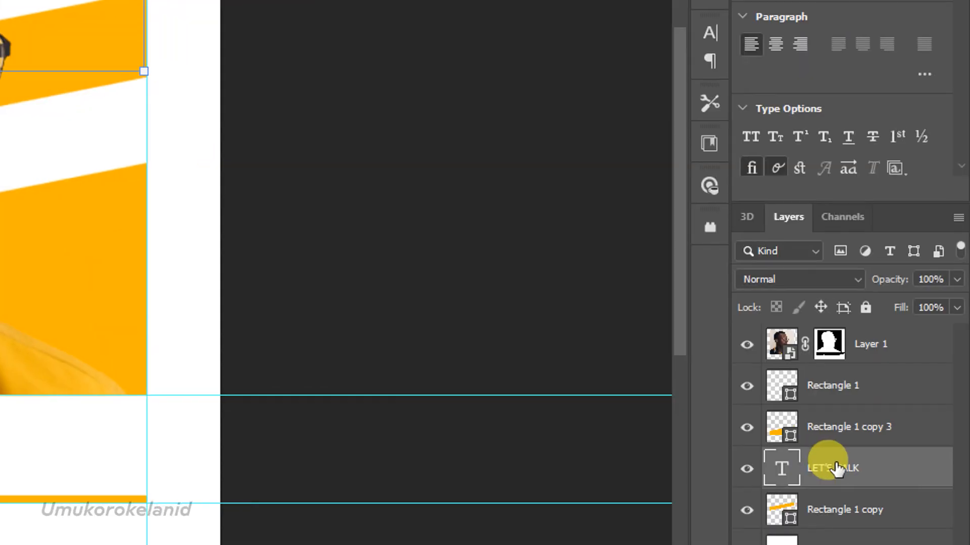
Move the LET'S TALK text layer directly under the photo layer and clip the photo to it.
drag(851, 463, 823, 384)
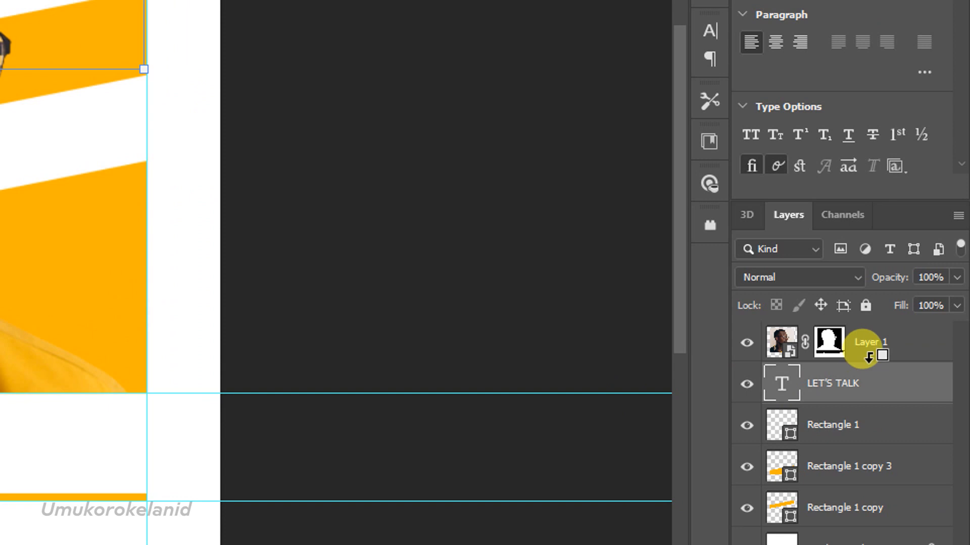
click(872, 359)
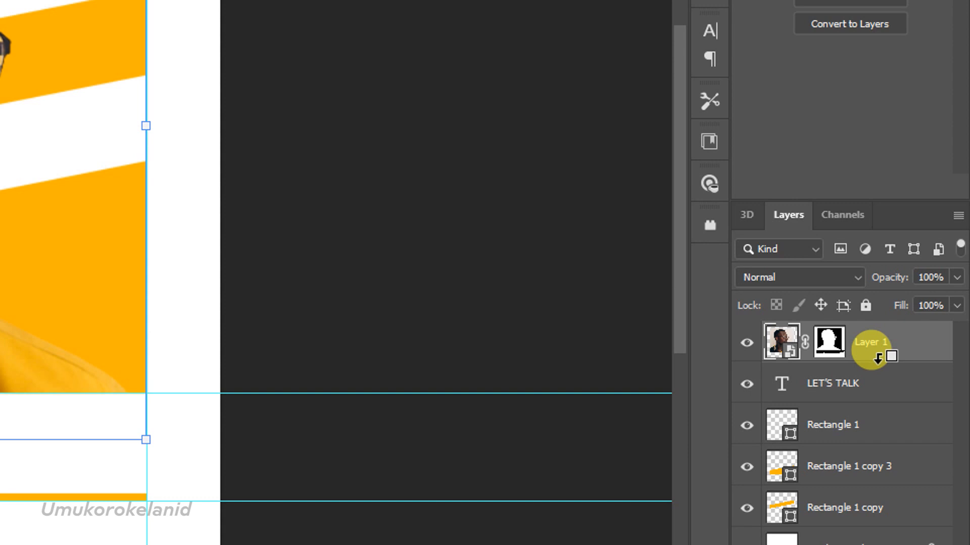
alt+click(878, 359)
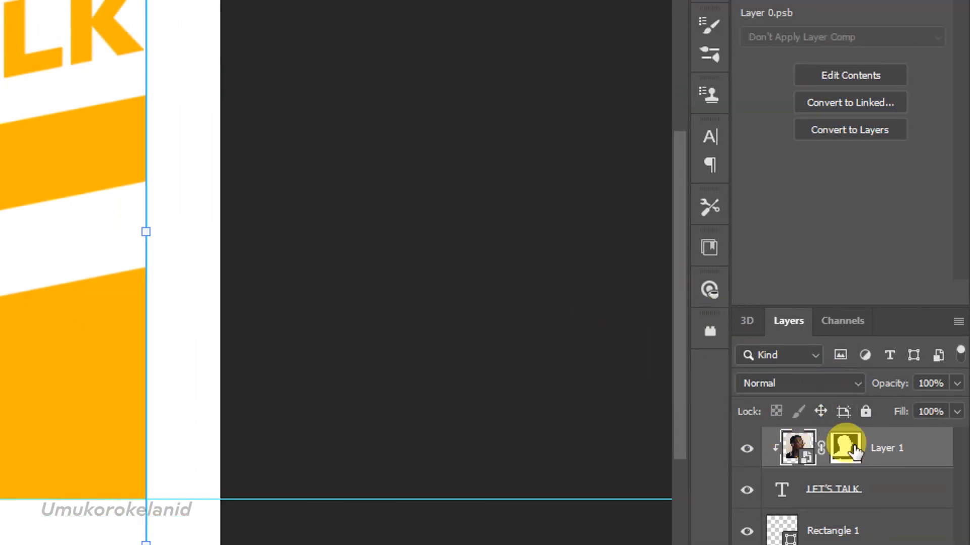
Duplicate the clipped photo layer and briefly hide and show the copy.
drag(883, 459, 912, 486)
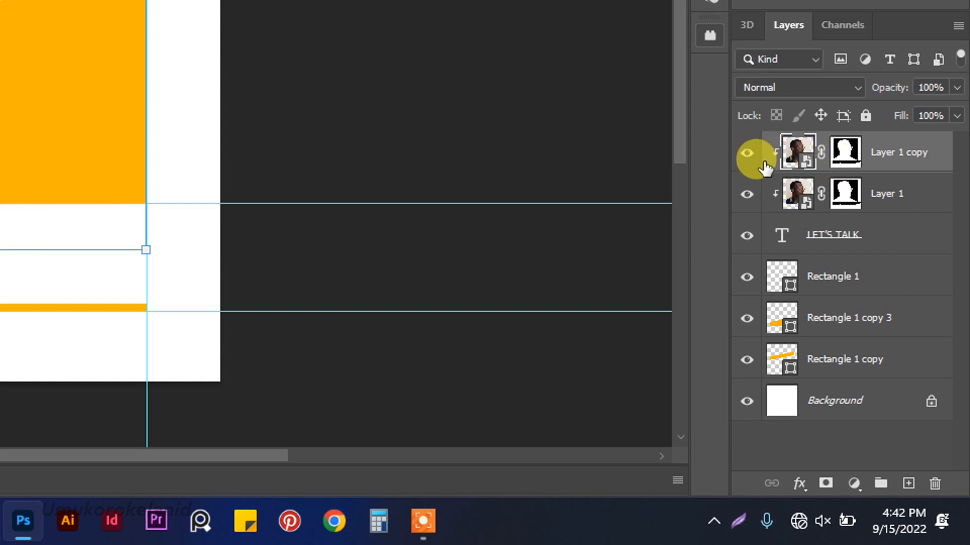
click(747, 154)
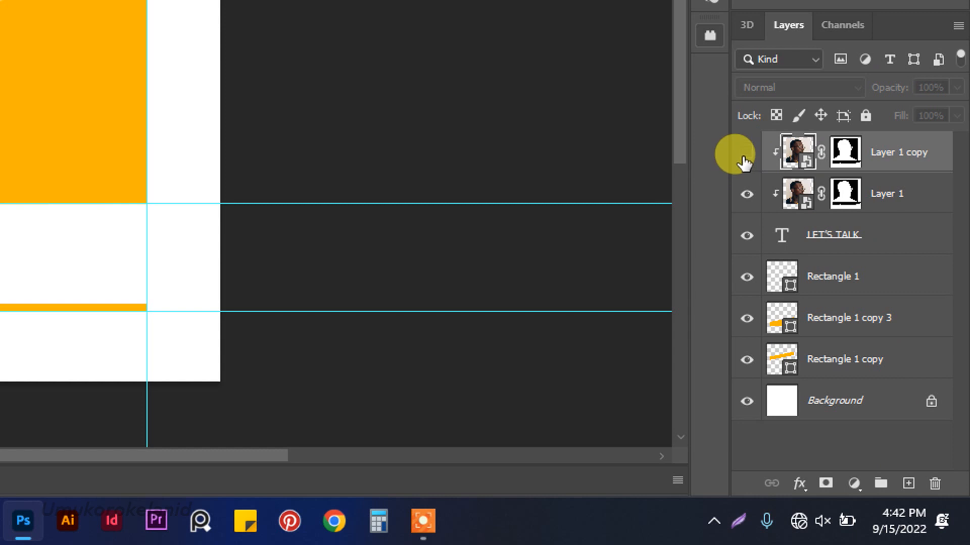
click(746, 153)
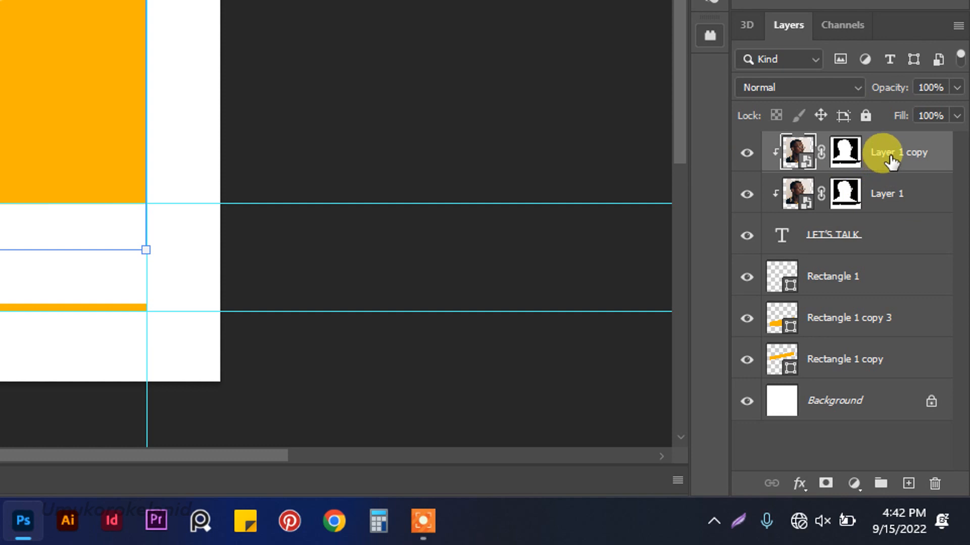
Release the duplicated photo layer from the clipping and move it below the LET'S TALK text layer.
mouse_move(892, 161)
mouse_down()
mouse_move(886, 180)
mouse_move(887, 168)
mouse_up()
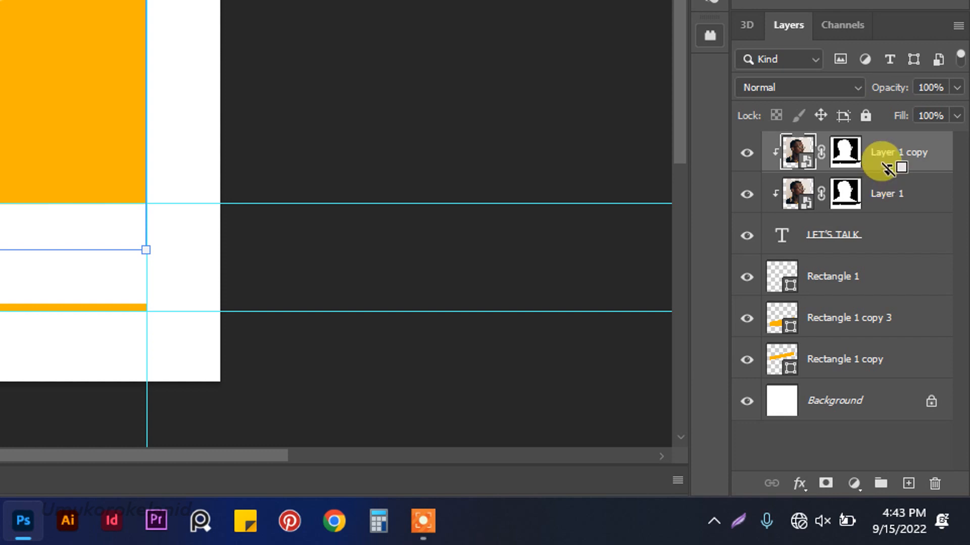
alt+click(892, 184)
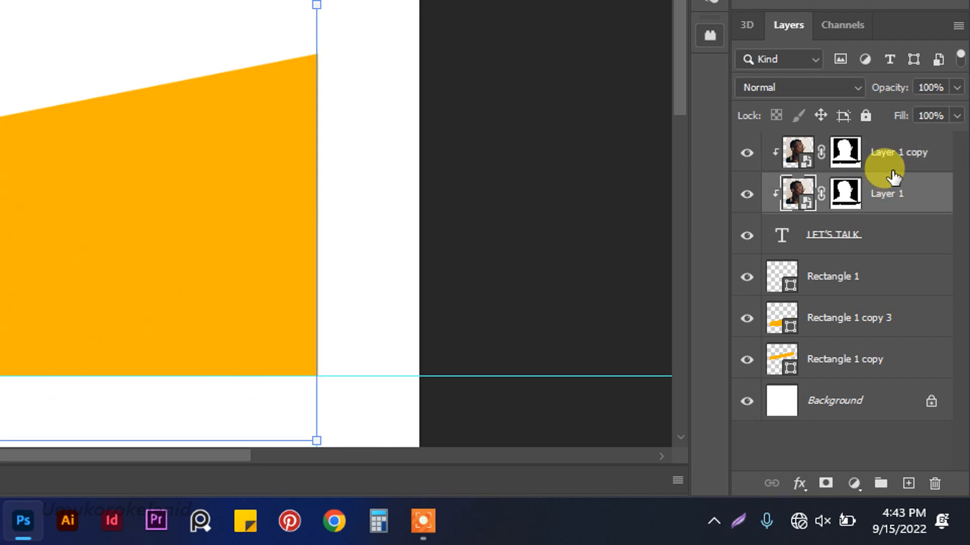
click(894, 169)
drag(894, 169, 887, 154)
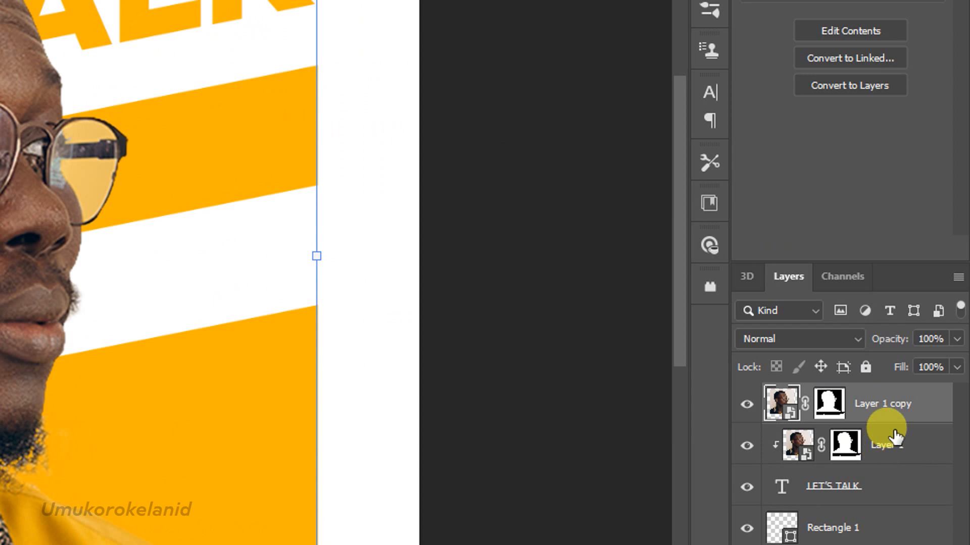
drag(884, 411, 894, 459)
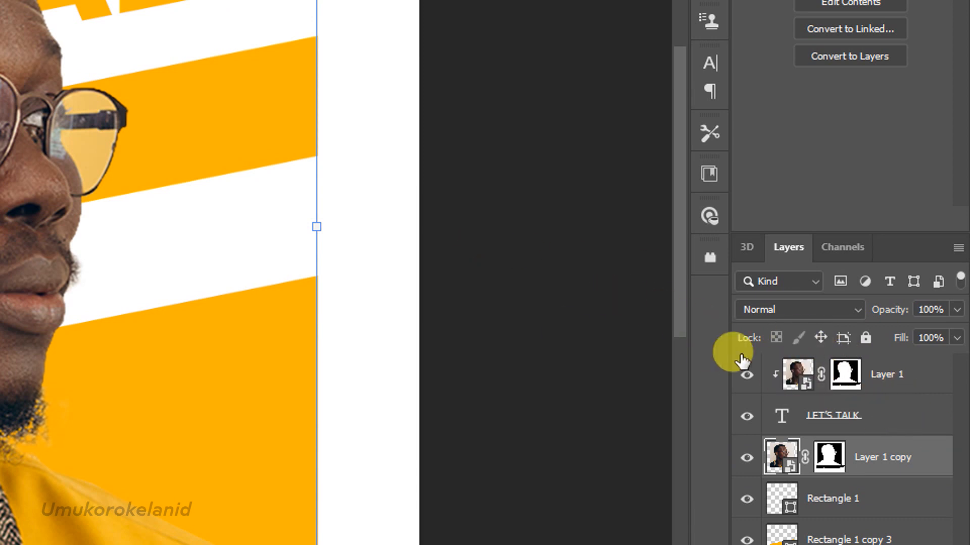
Hide and show the clipped photo layer and its copy to compare them.
click(747, 375)
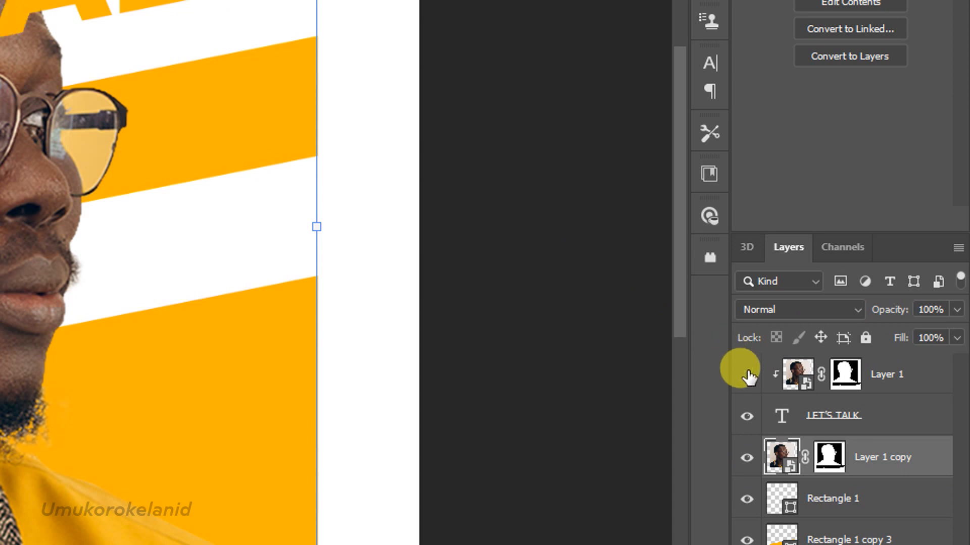
click(747, 375)
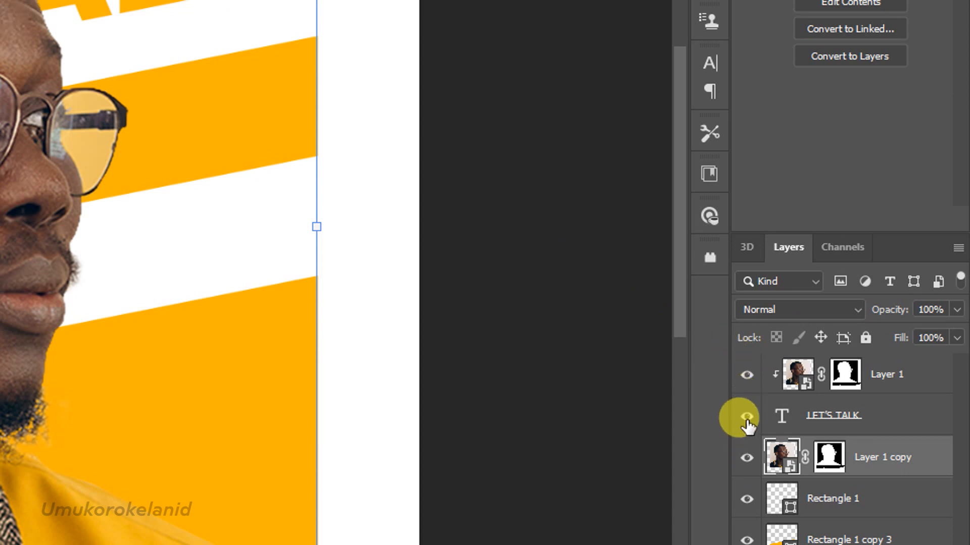
click(747, 456)
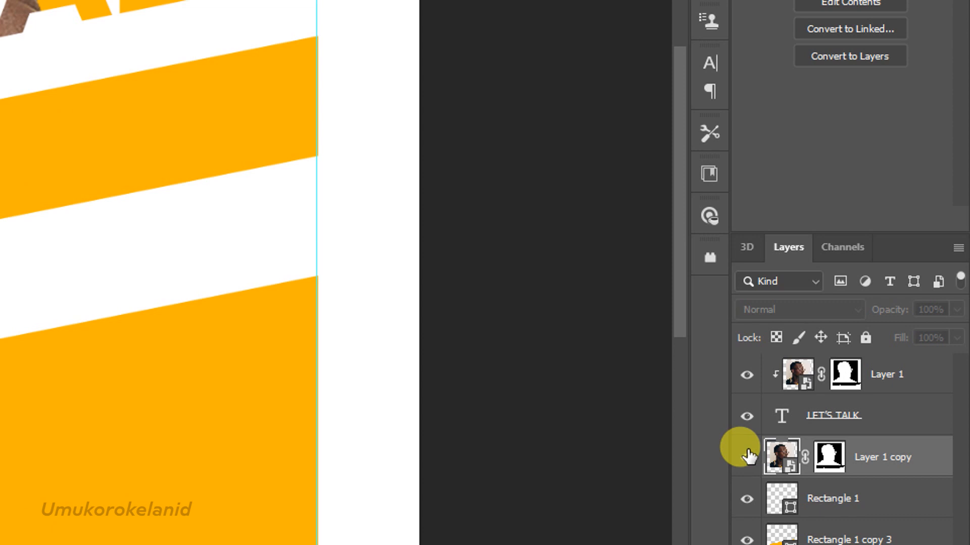
click(748, 456)
Open the Layer Style blending options for the LET'S TALK text layer.
alt+click(796, 395)
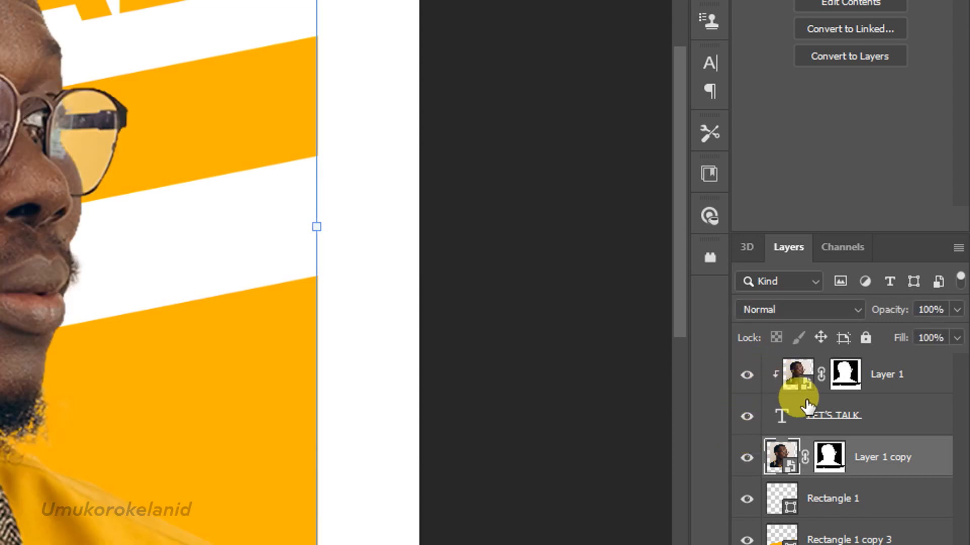
click(884, 424)
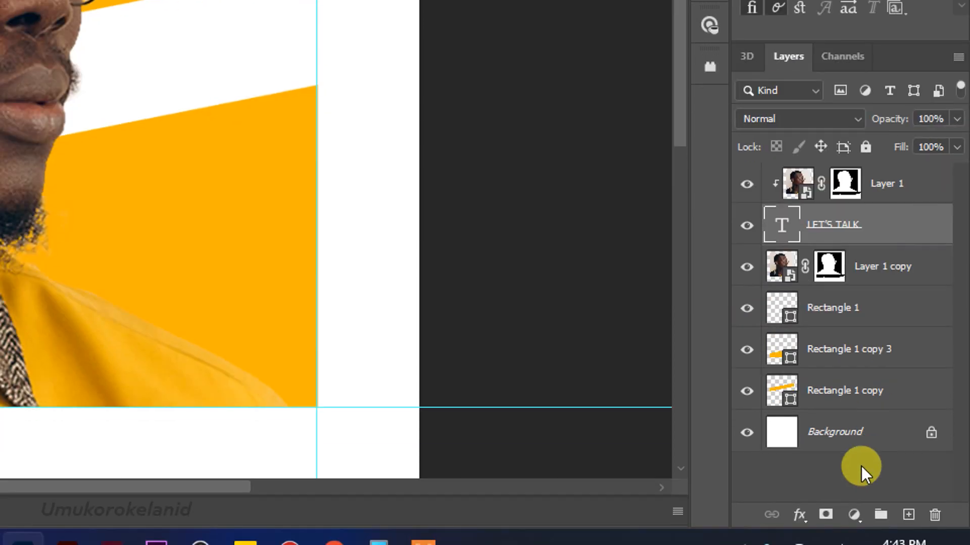
right_click(912, 418)
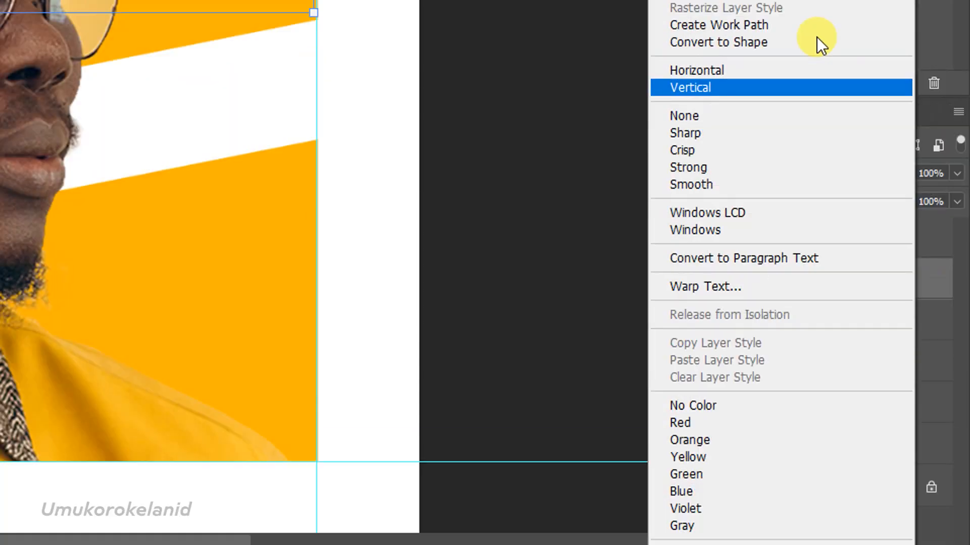
click(695, 10)
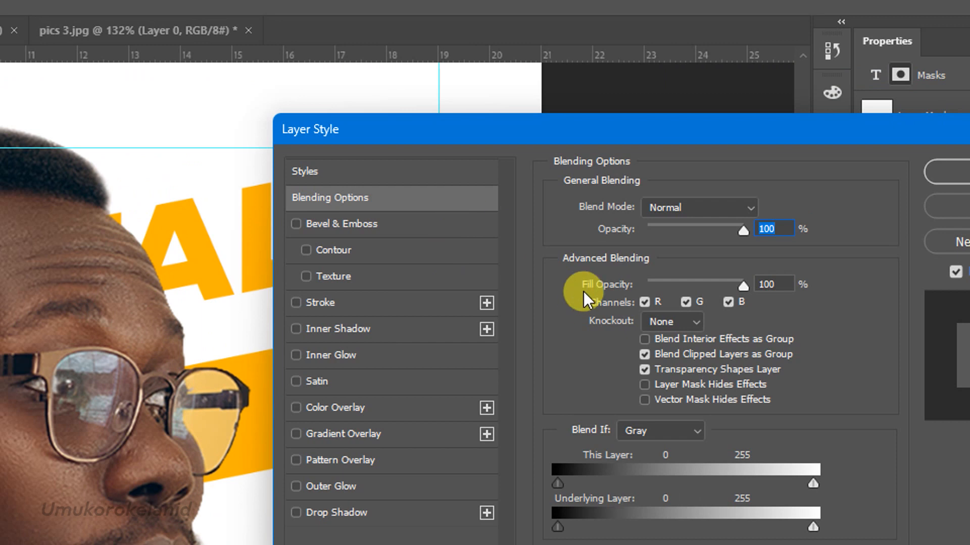
drag(611, 147, 482, 364)
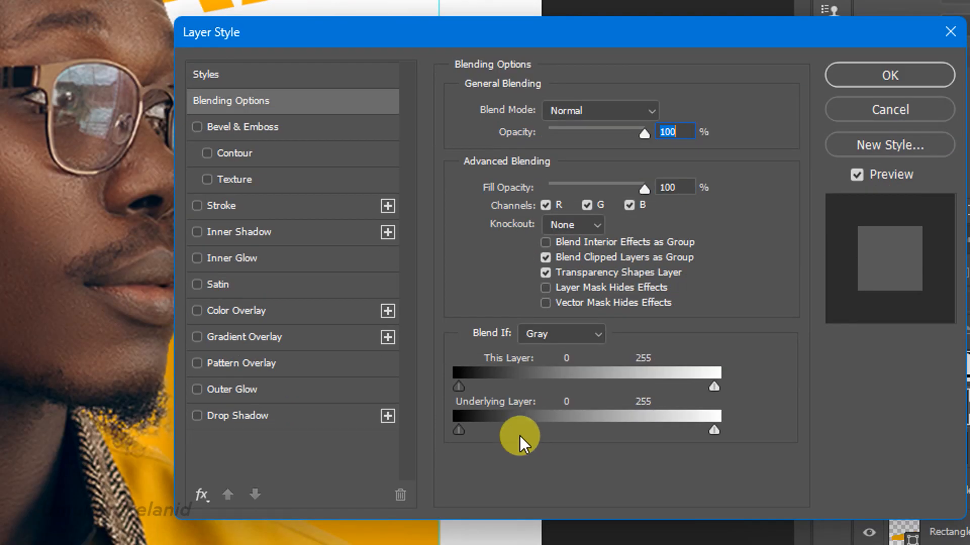
Preview Stroke, Bevel & Emboss, Inner Shadow and Inner Glow effects on the text, switching each back off.
click(265, 207)
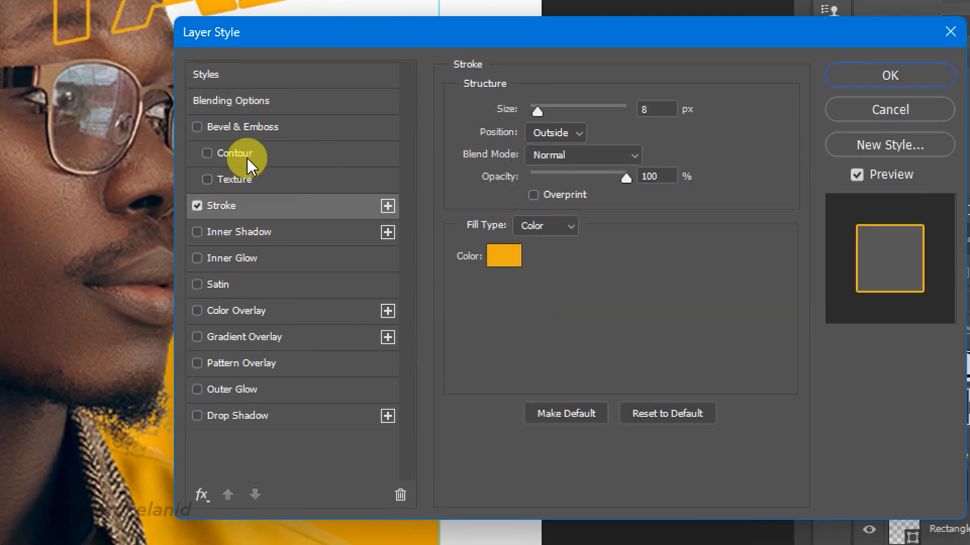
click(197, 206)
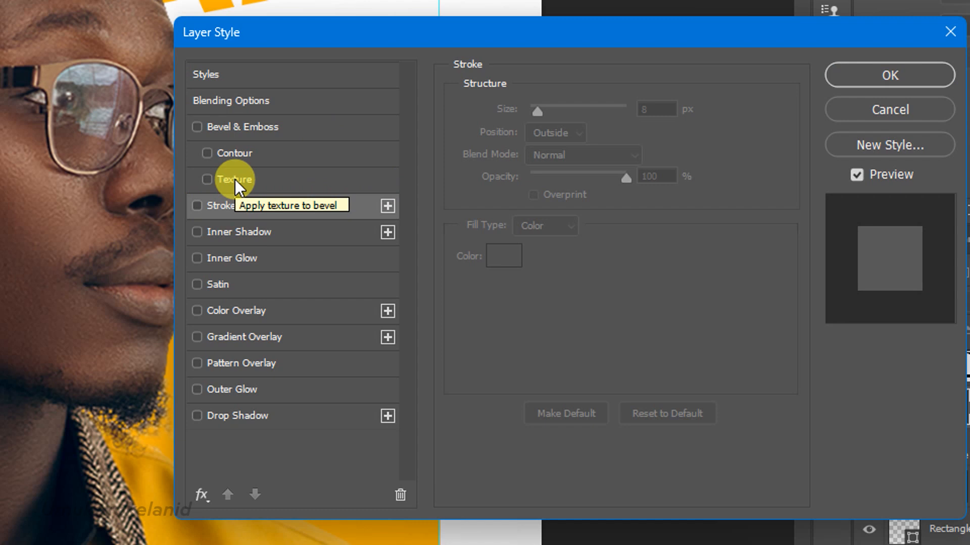
click(254, 125)
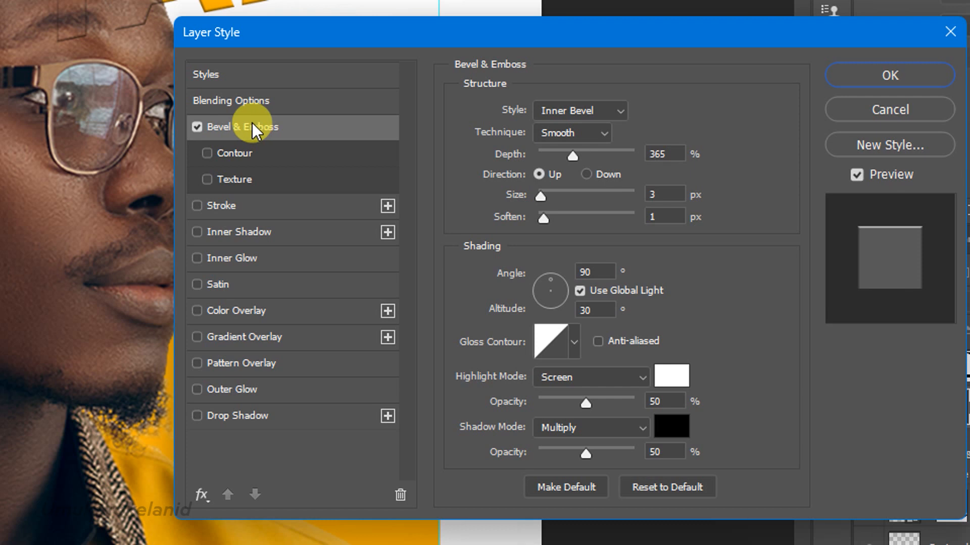
click(196, 127)
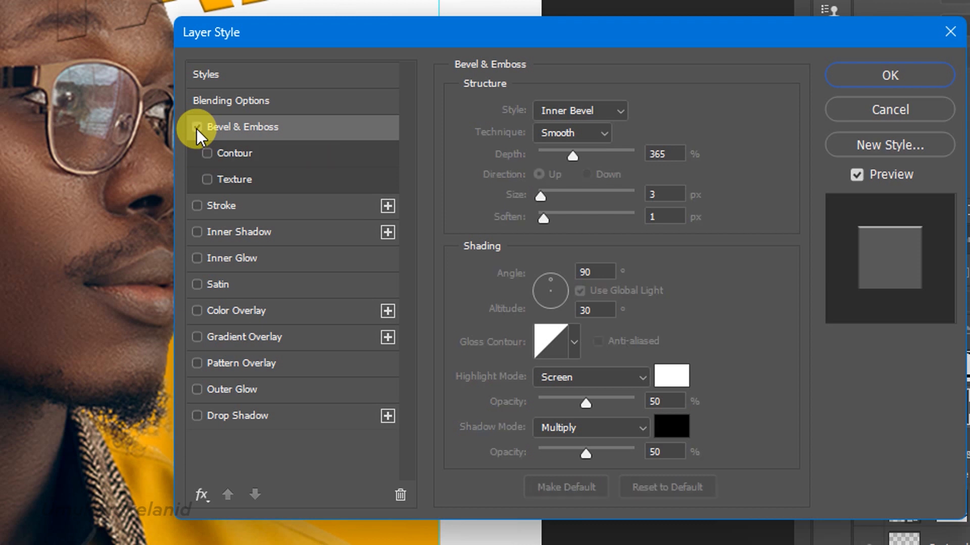
click(229, 234)
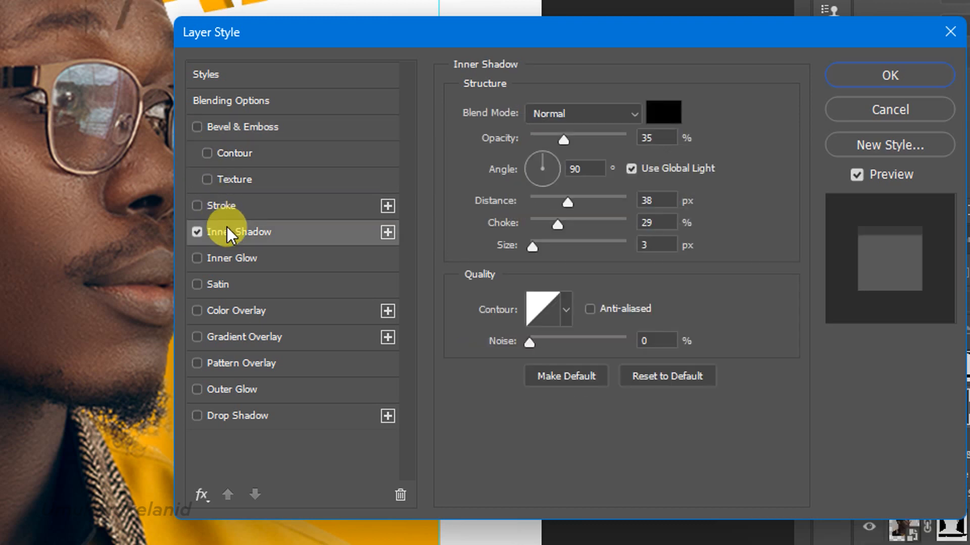
click(201, 232)
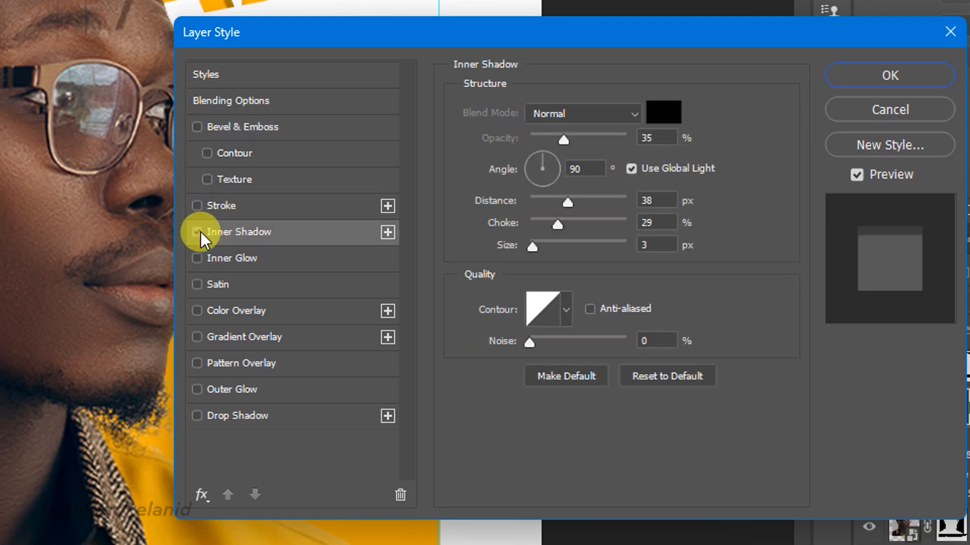
click(238, 260)
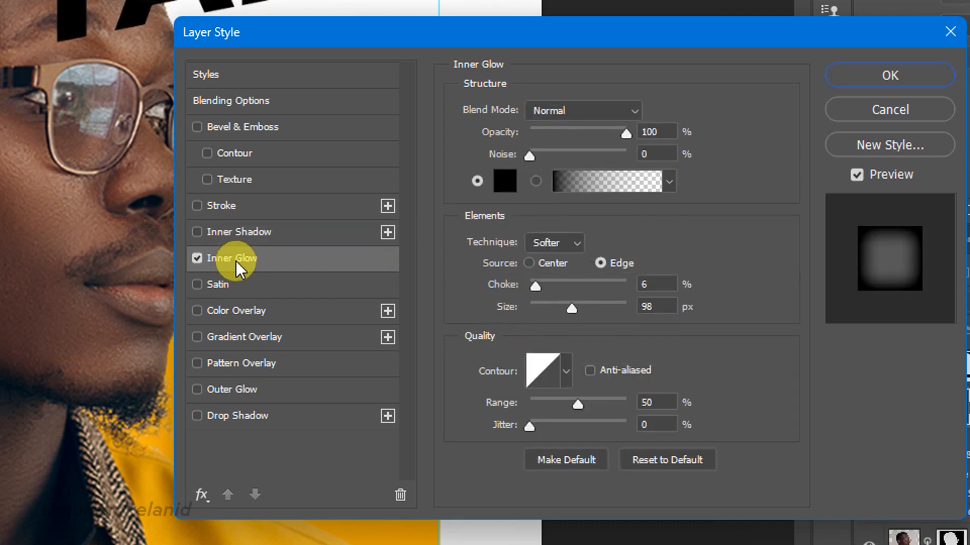
click(197, 259)
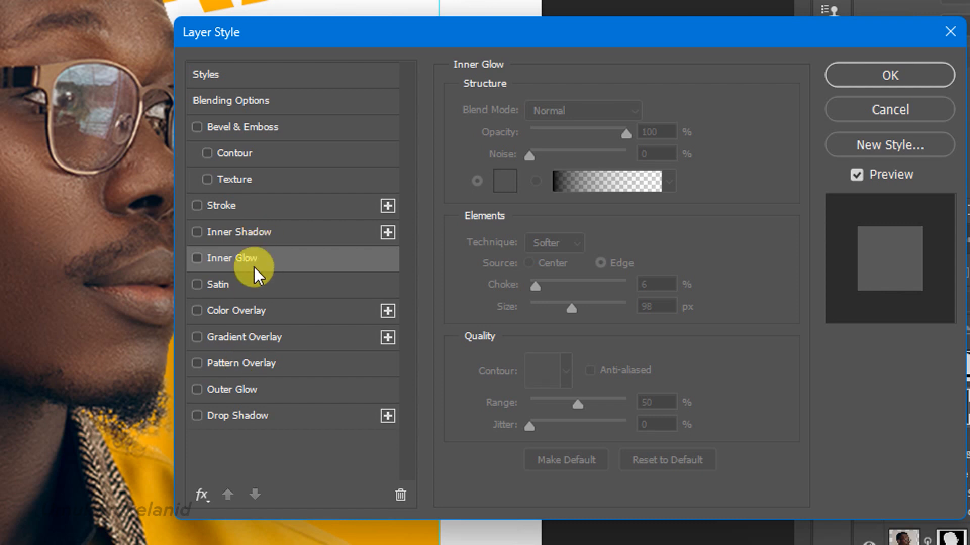
Enable a Stroke effect on the text at 8 px with position Outside.
click(245, 208)
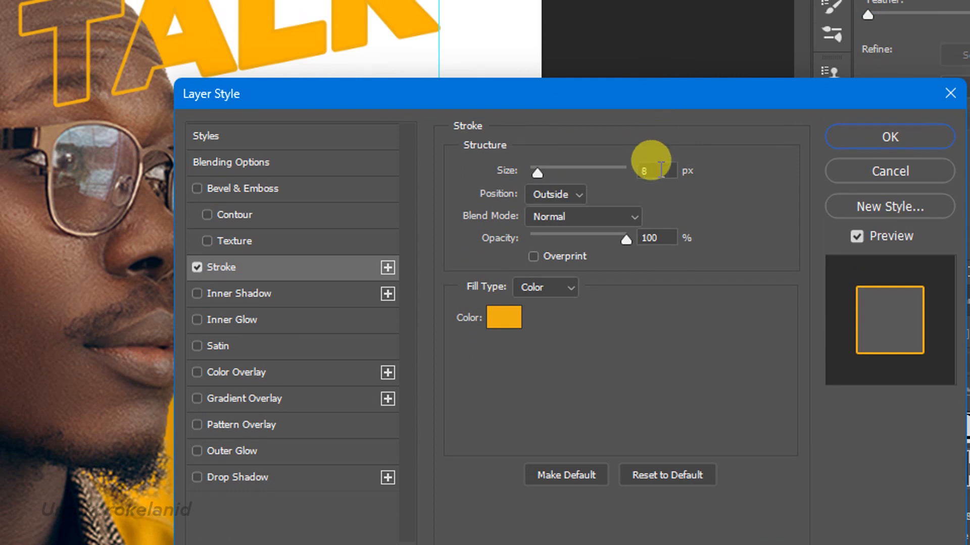
mouse_move(538, 175)
mouse_down()
mouse_move(602, 159)
mouse_move(559, 177)
mouse_up()
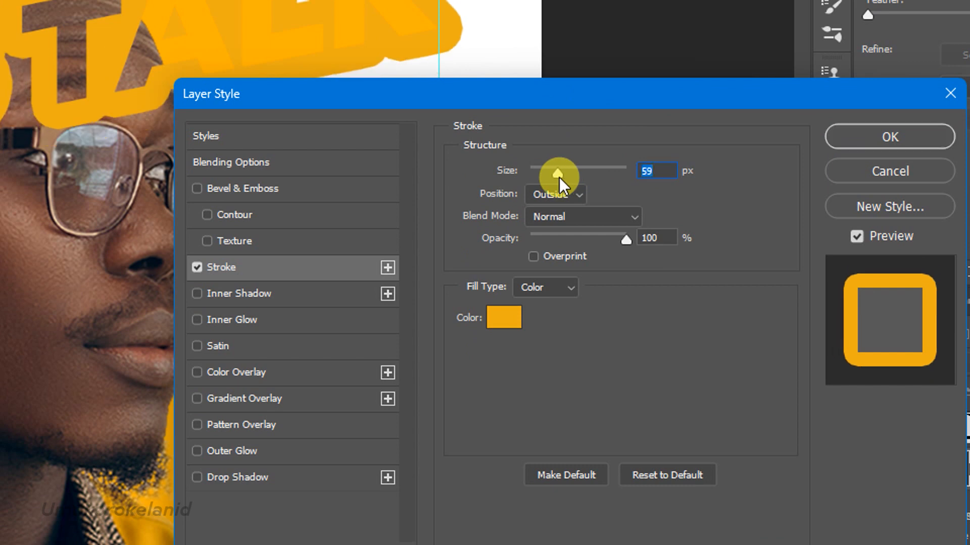
key(ctrl+z)
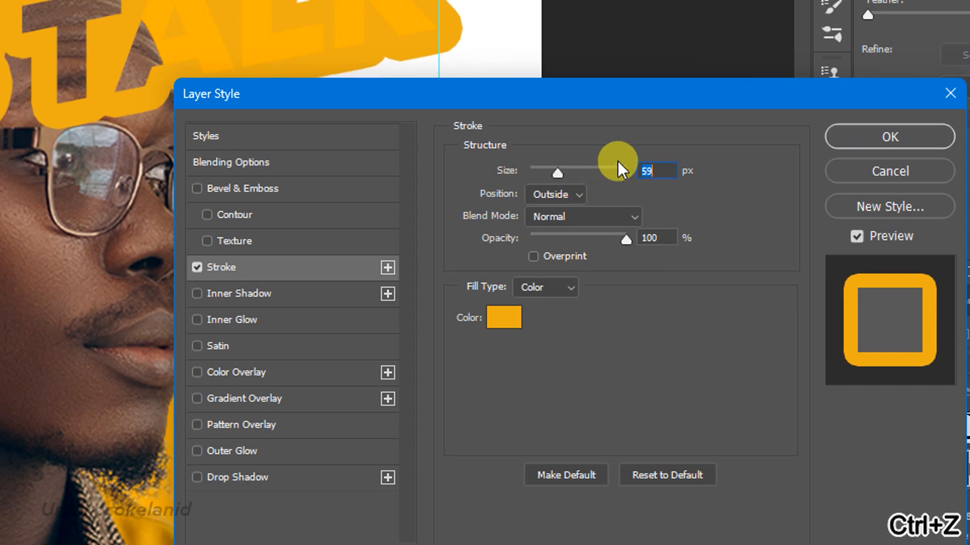
key(ctrl+z)
click(571, 193)
click(571, 200)
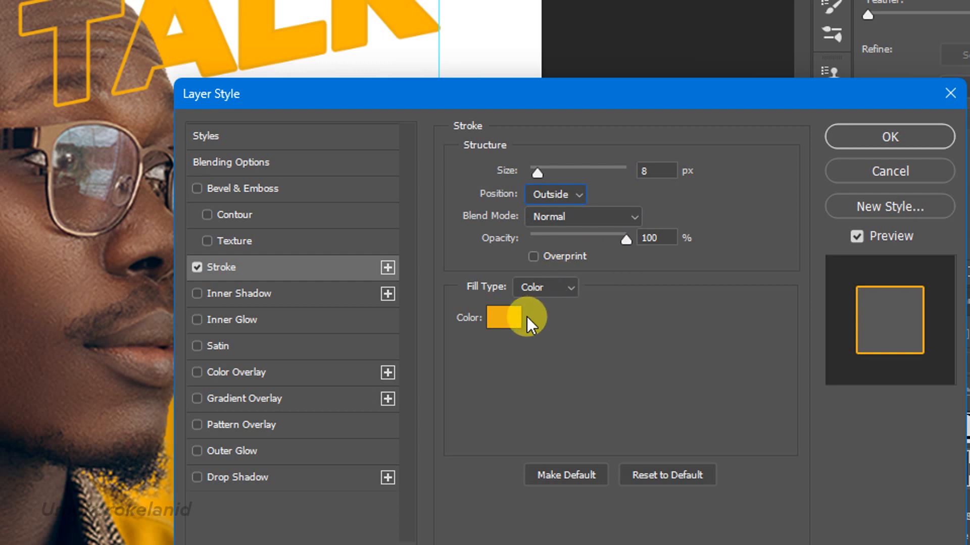
Set the stroke colour to ffb300 (H 42, S 100, B 100) and apply the layer style.
click(513, 318)
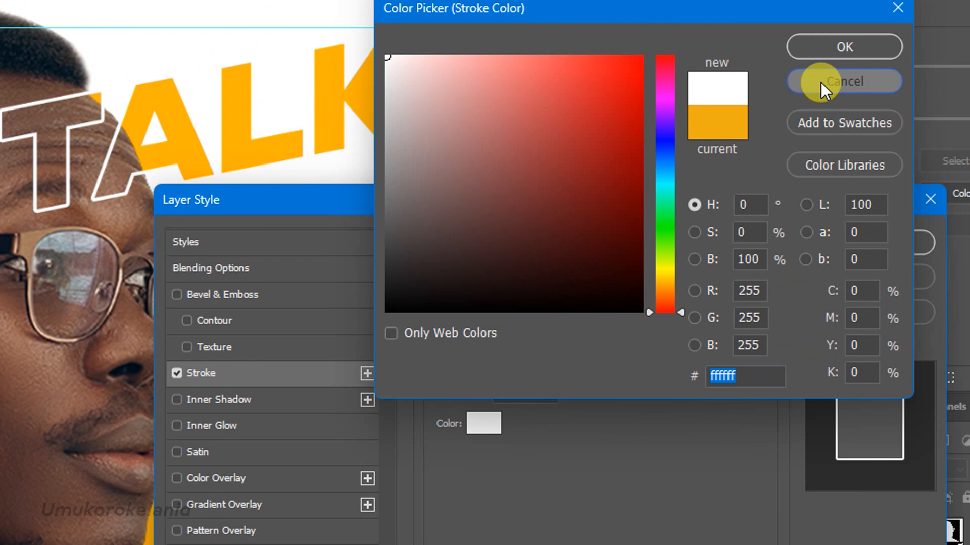
click(822, 80)
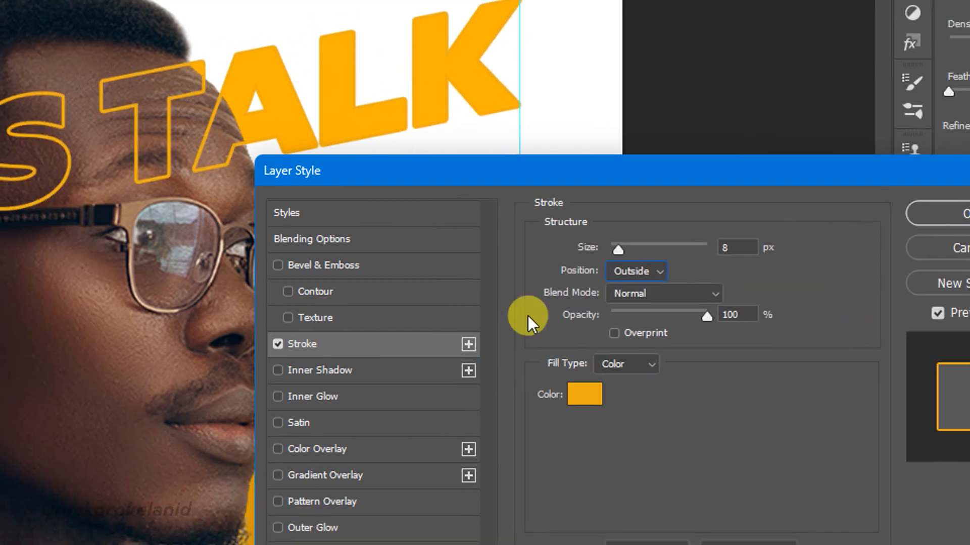
click(586, 396)
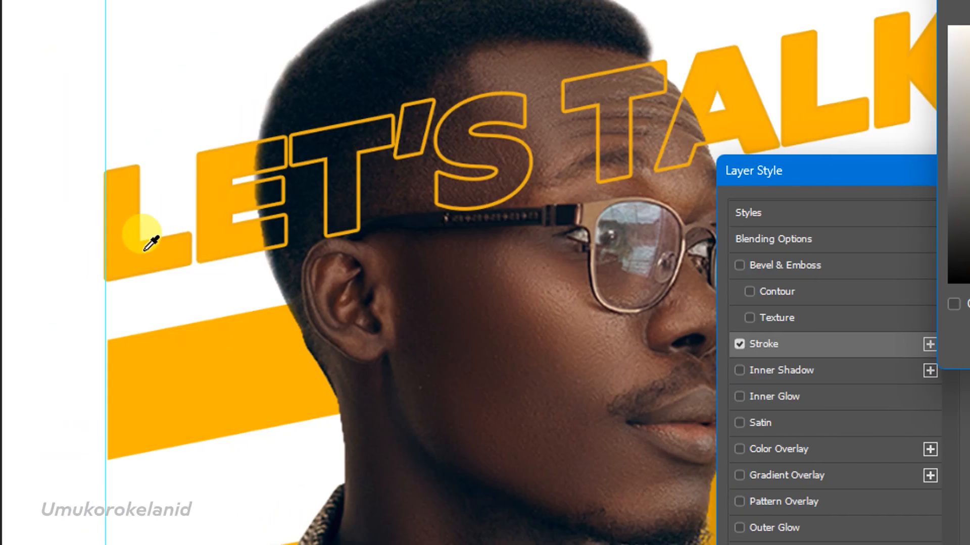
click(143, 237)
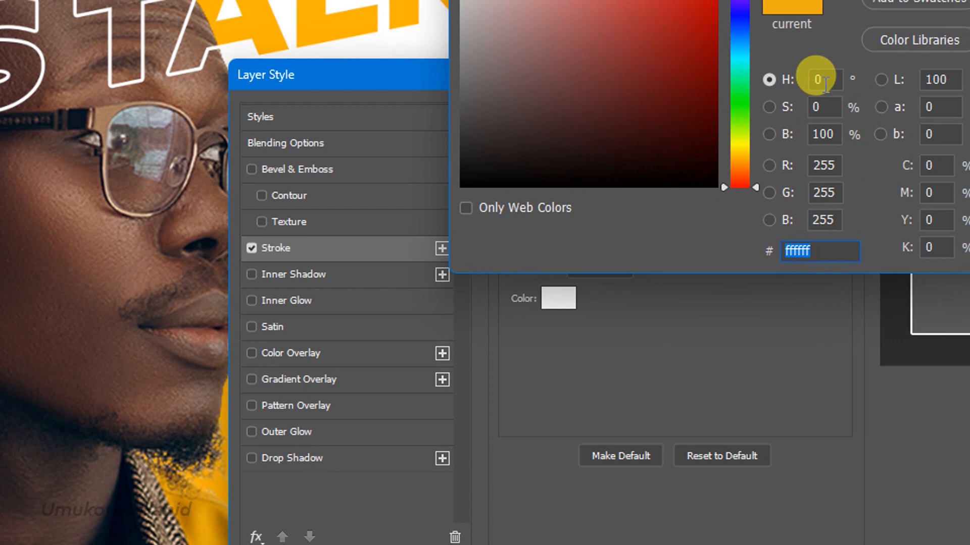
click(850, 66)
text(42)
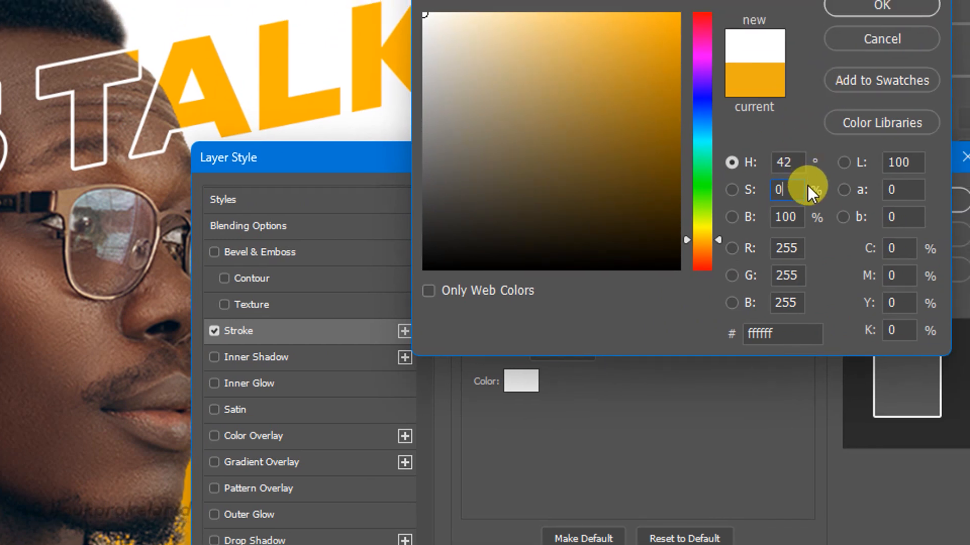
click(798, 223)
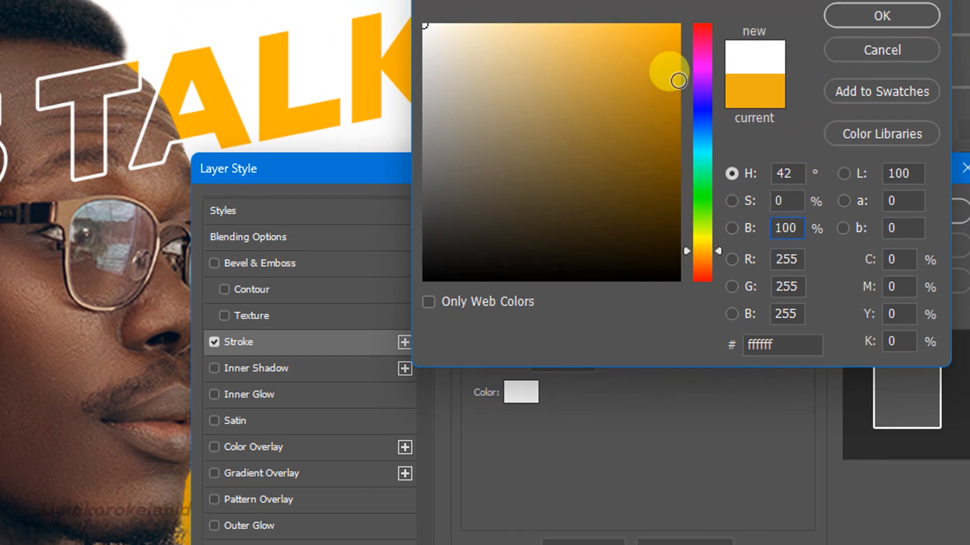
drag(668, 48, 675, 7)
drag(675, 77, 685, 60)
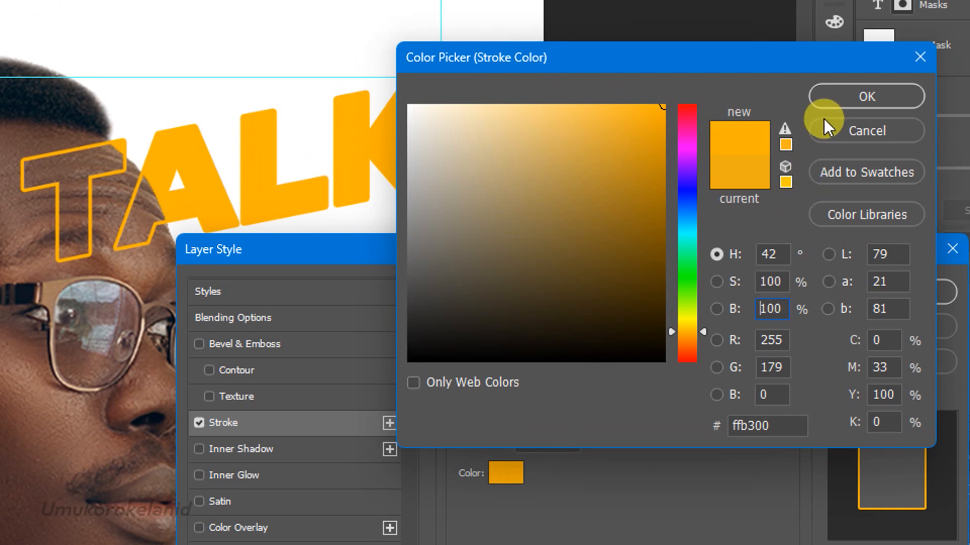
click(865, 90)
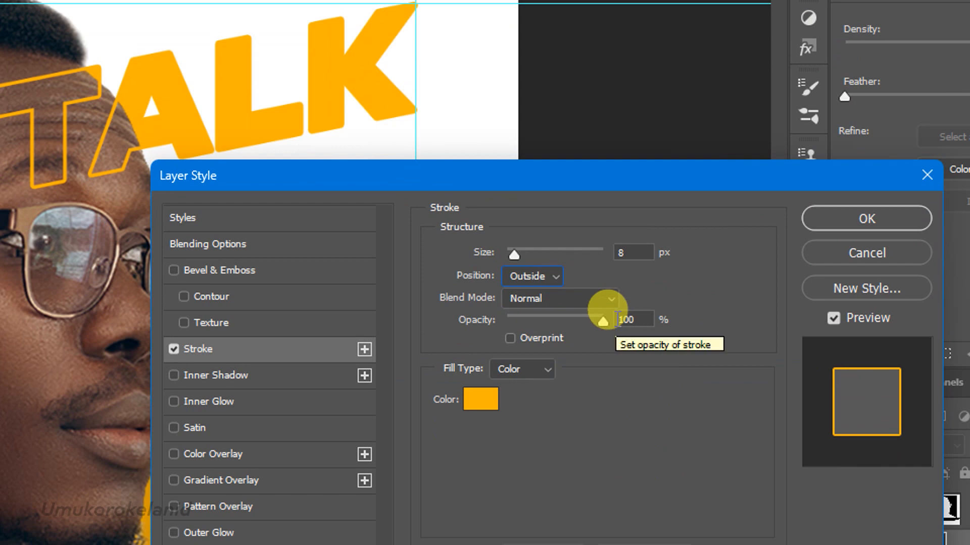
click(846, 218)
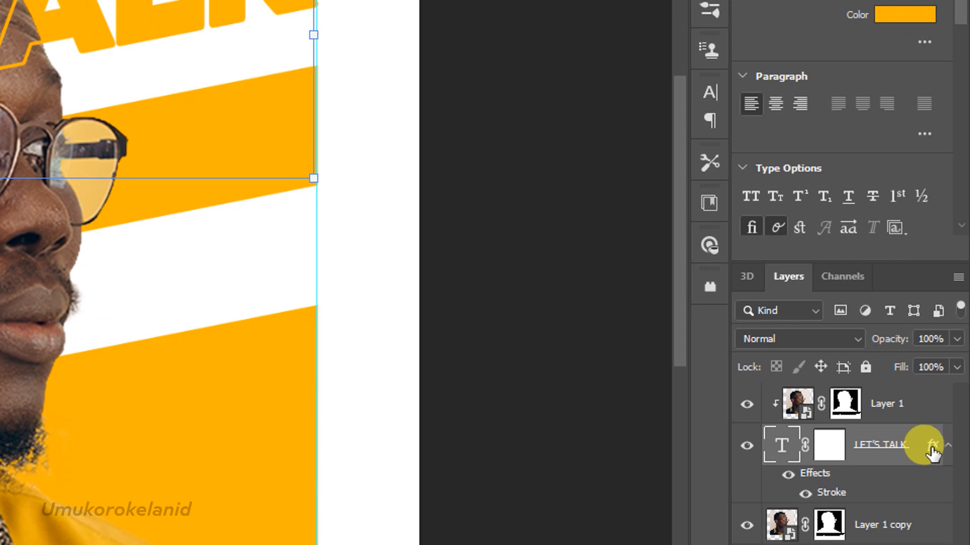
Convert the text's stroke effect into its own separate layer.
right_click(932, 447)
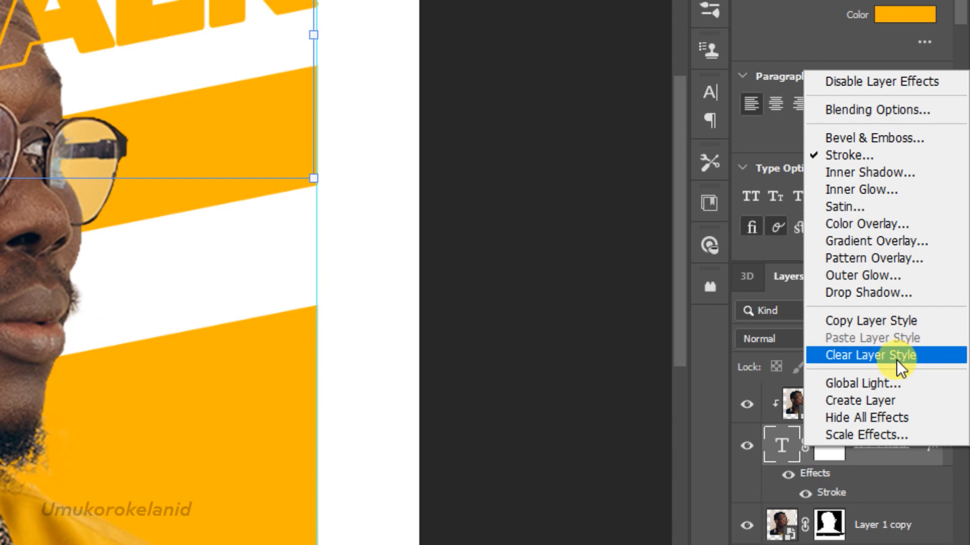
click(890, 396)
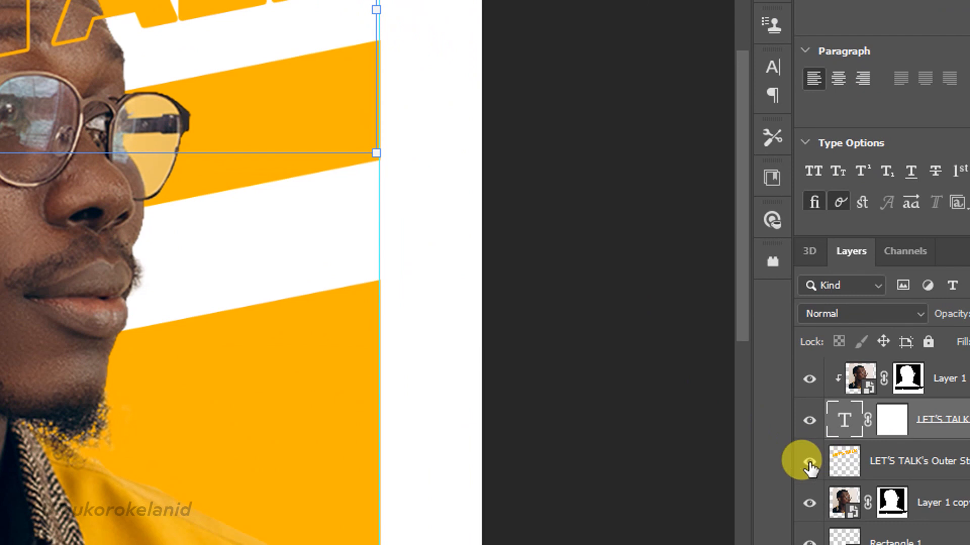
Add a layer mask to the LET'S TALK outer stroke layer.
click(808, 462)
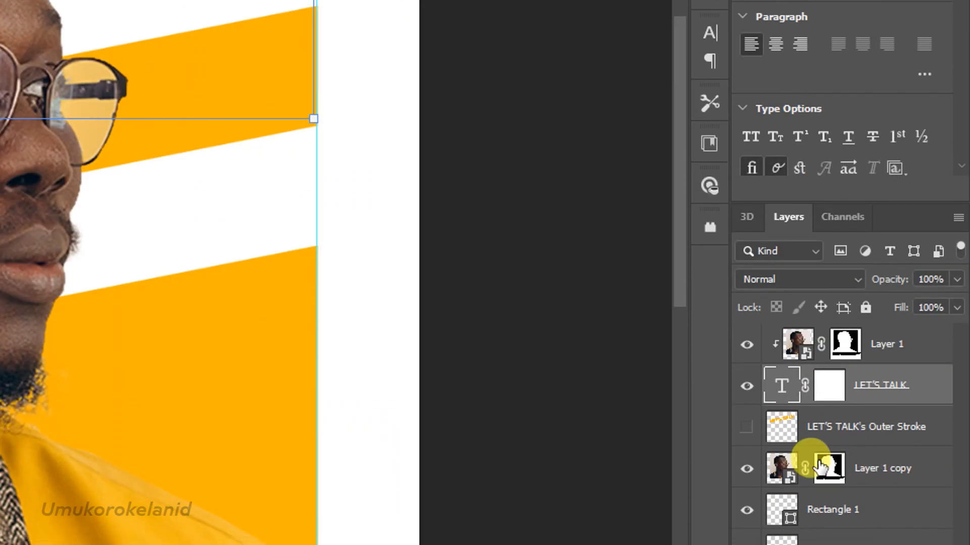
click(746, 427)
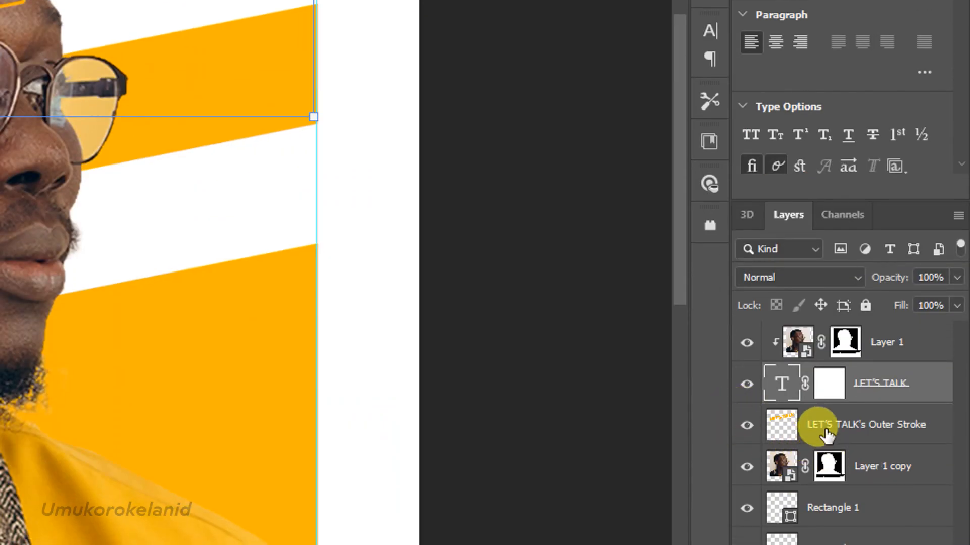
click(826, 434)
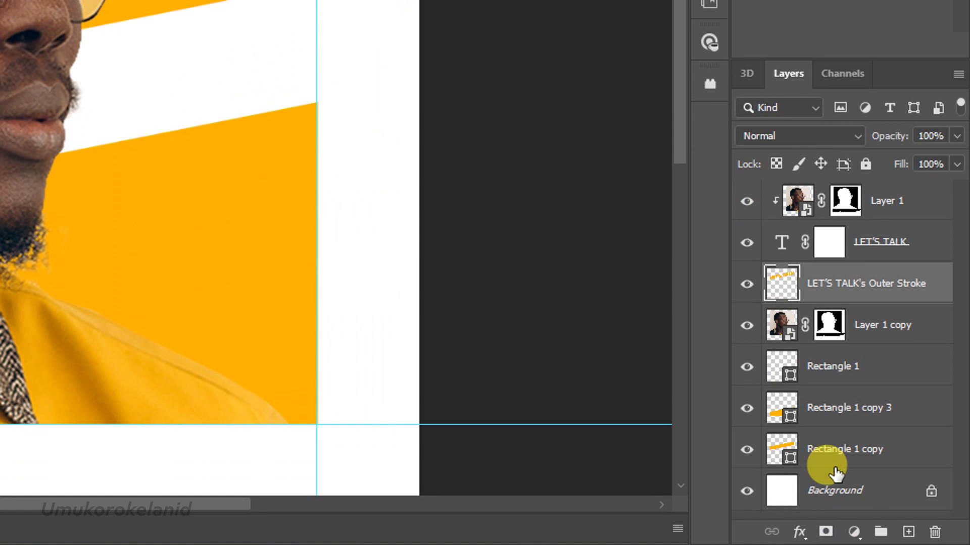
click(826, 484)
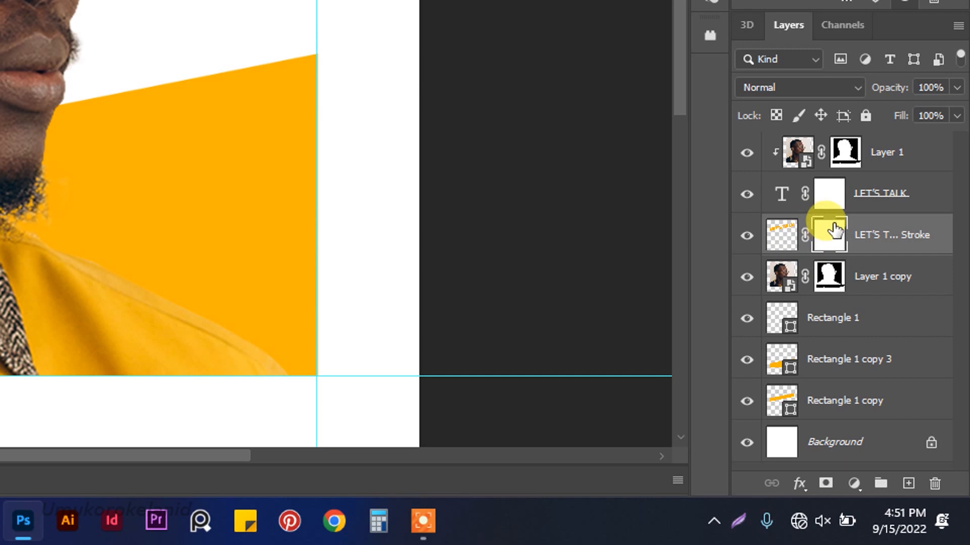
Load the portrait copy's mask as a selection and target the stroke layer's mask.
drag(834, 230, 839, 291)
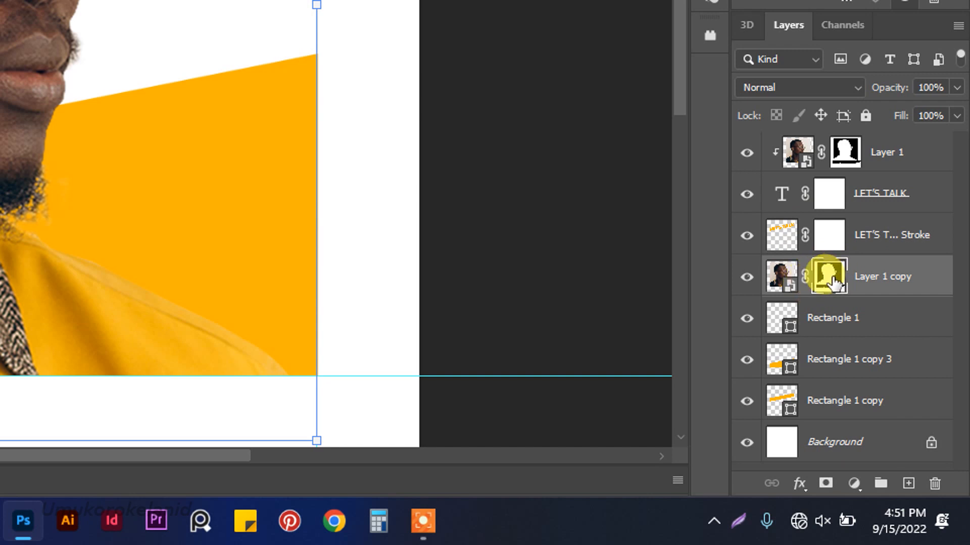
drag(835, 281, 826, 284)
ctrl+click(828, 278)
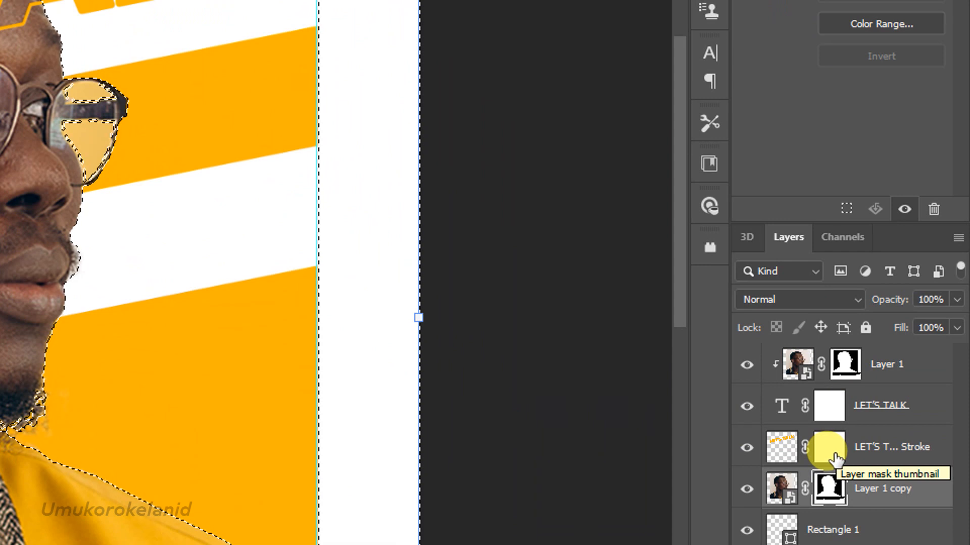
click(833, 454)
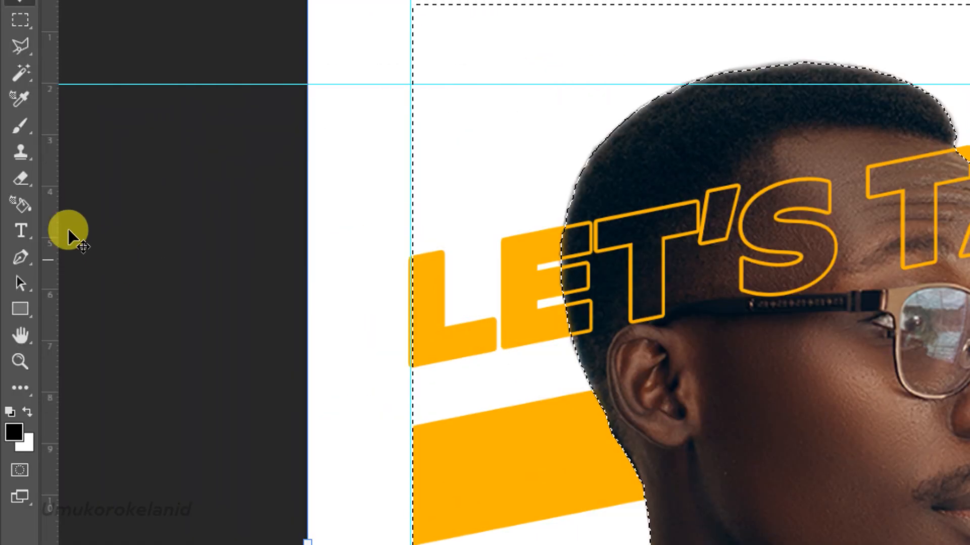
Invert the selection and paint the stroke layer's mask outside the portrait with a 300 px hard round brush.
click(20, 126)
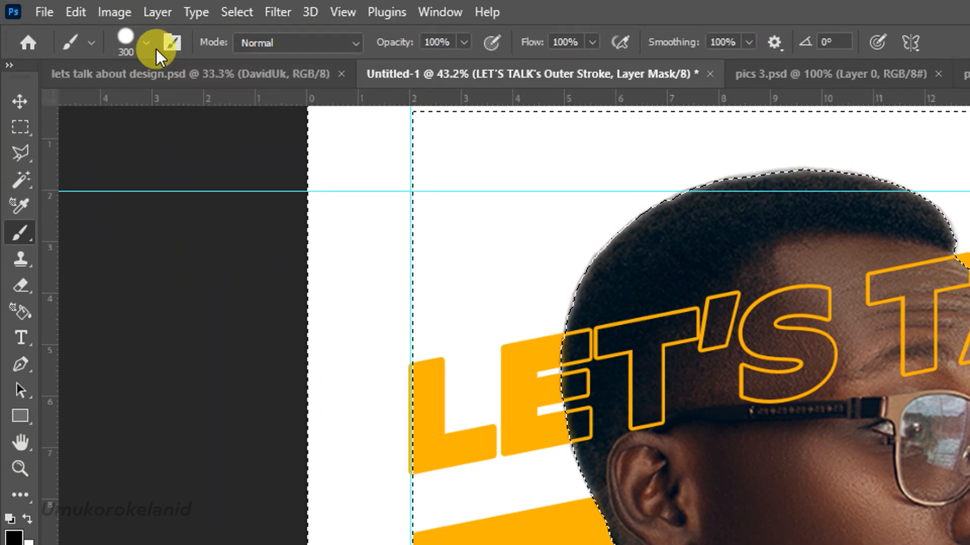
click(146, 42)
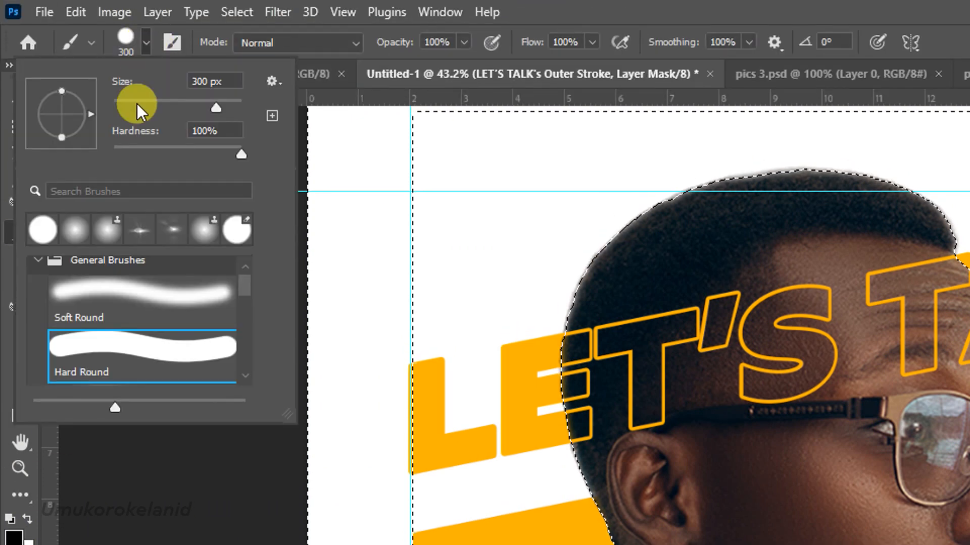
click(147, 43)
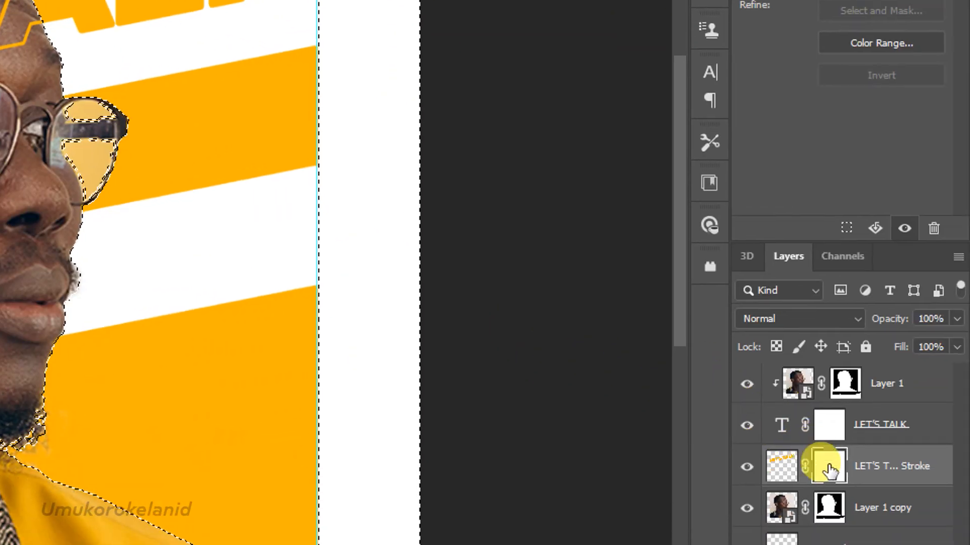
click(828, 457)
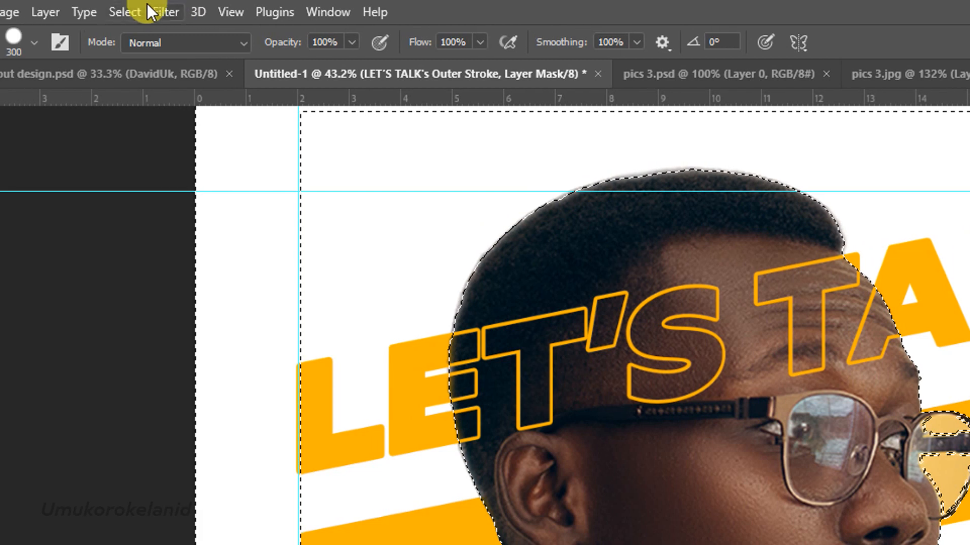
click(141, 11)
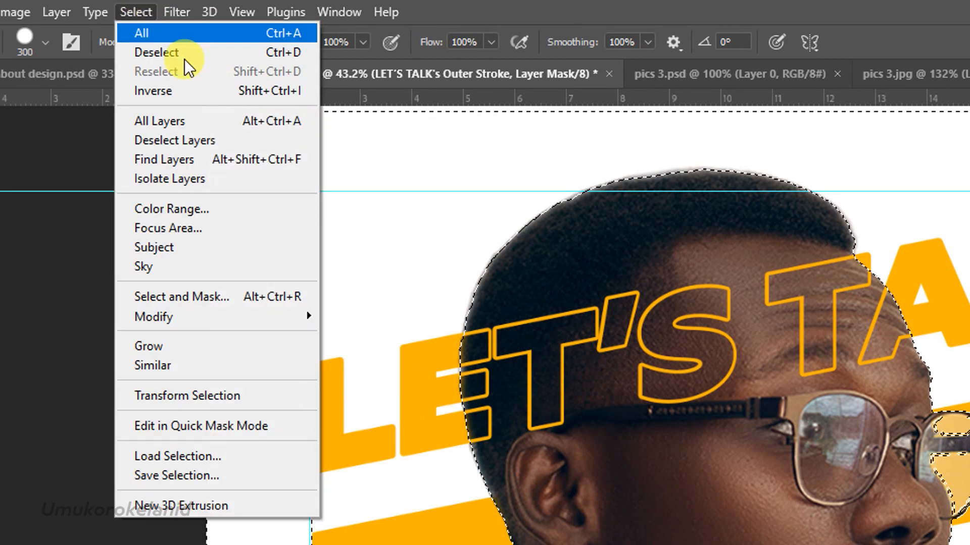
click(186, 98)
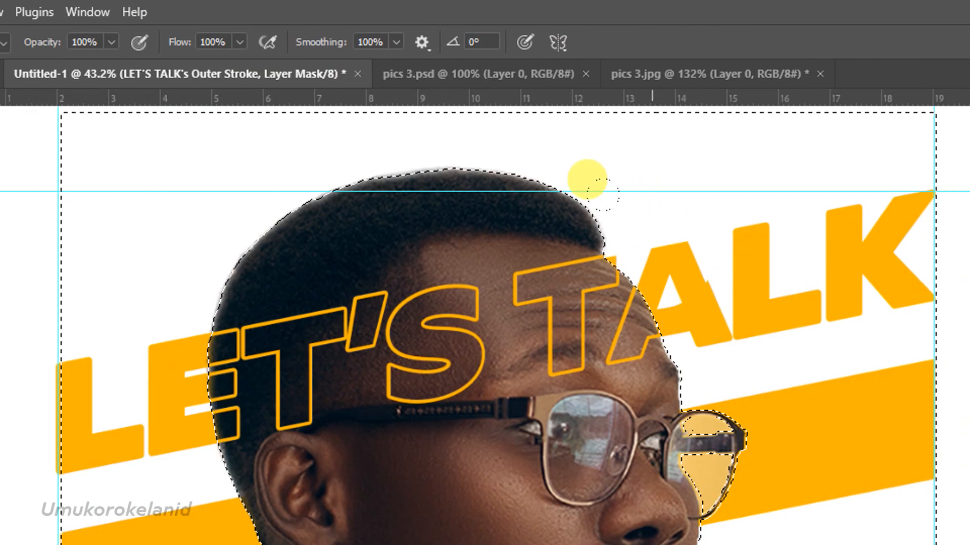
mouse_move(603, 194)
mouse_down()
mouse_move(670, 288)
mouse_move(683, 223)
mouse_move(704, 202)
mouse_up()
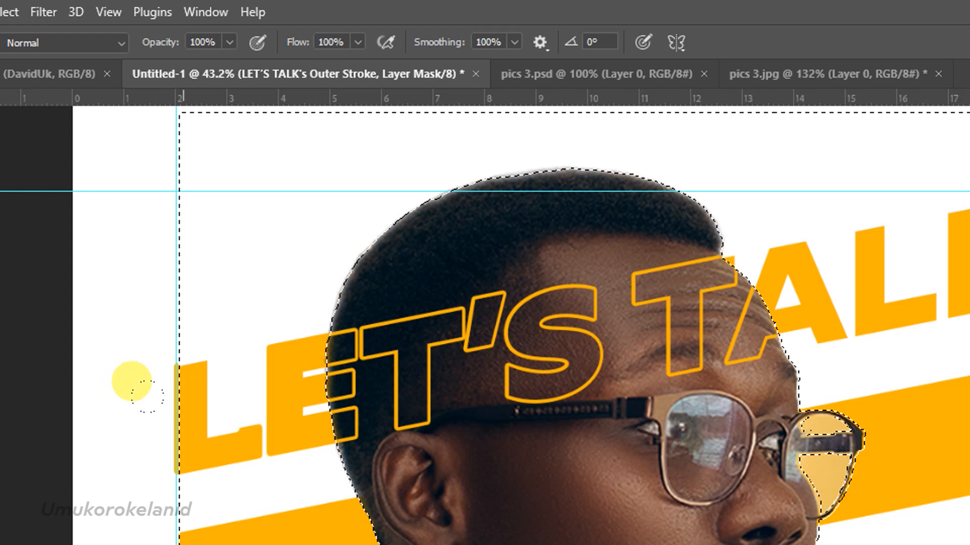
mouse_move(147, 397)
mouse_down()
mouse_move(223, 372)
mouse_move(226, 310)
mouse_move(260, 329)
mouse_move(172, 387)
mouse_up()
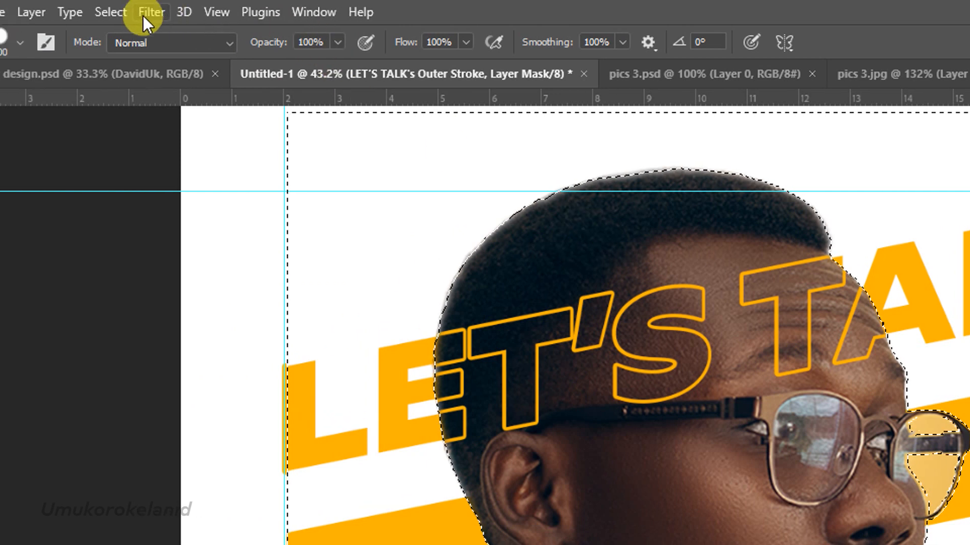
click(79, 12)
click(149, 87)
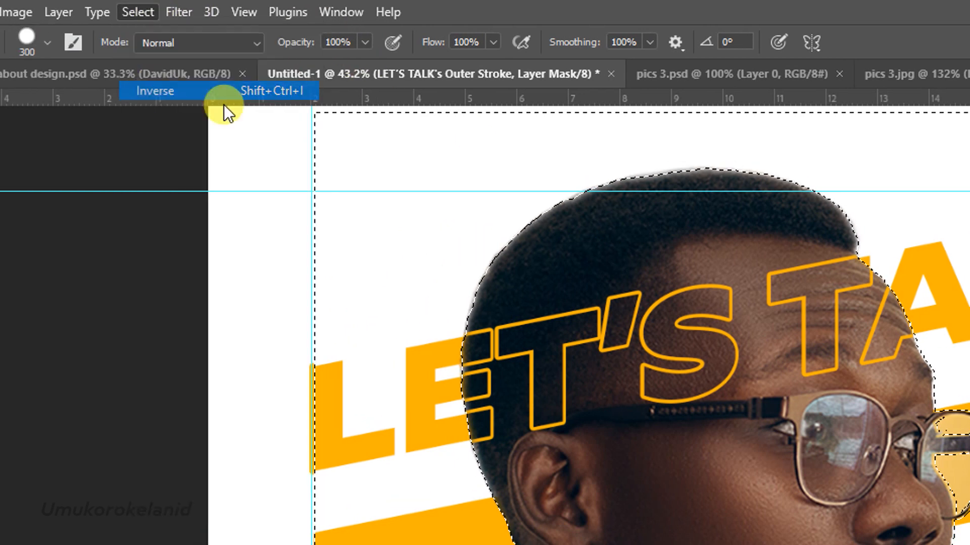
mouse_move(621, 242)
mouse_down()
mouse_move(672, 334)
mouse_move(692, 284)
mouse_move(738, 282)
mouse_move(714, 253)
mouse_move(689, 250)
mouse_move(436, 305)
mouse_move(389, 270)
mouse_move(361, 364)
mouse_move(351, 292)
mouse_move(335, 317)
mouse_up()
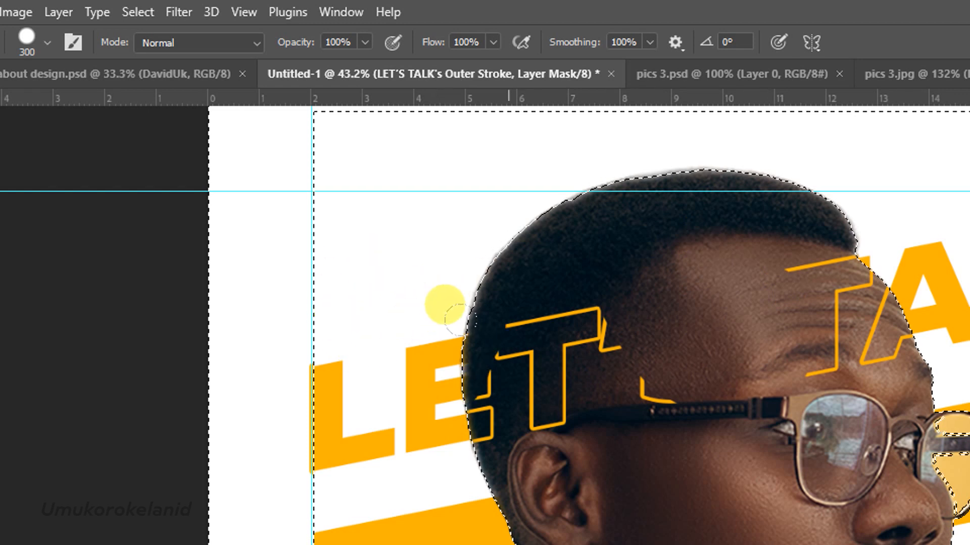
key(ctrl+z)
key(ctrl+z)
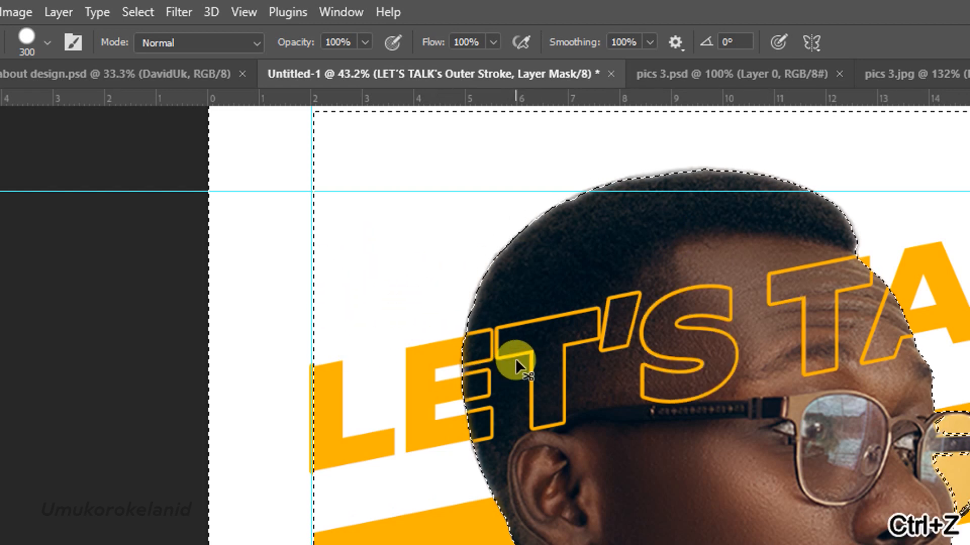
Invert the selection again, touch up the stroke mask with the brush, and deselect.
click(145, 15)
click(185, 87)
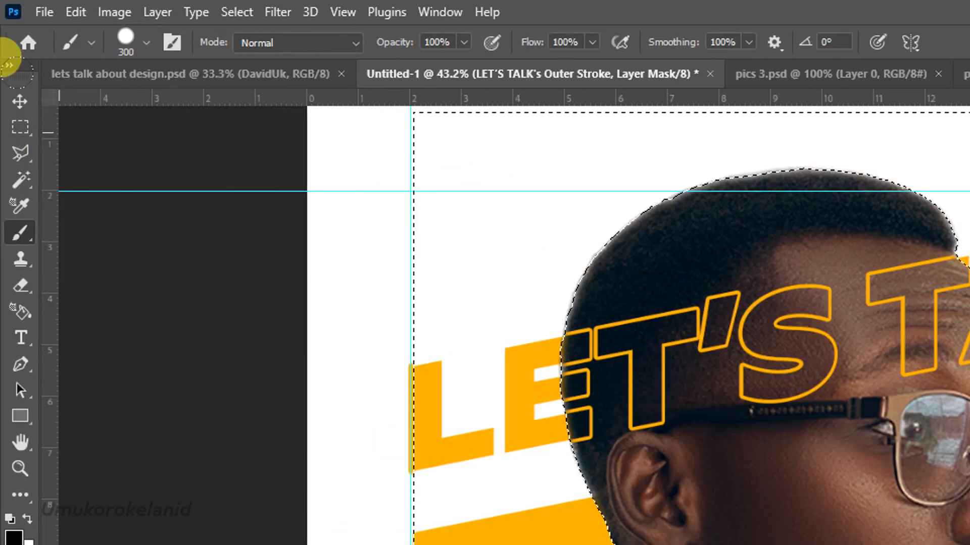
click(17, 101)
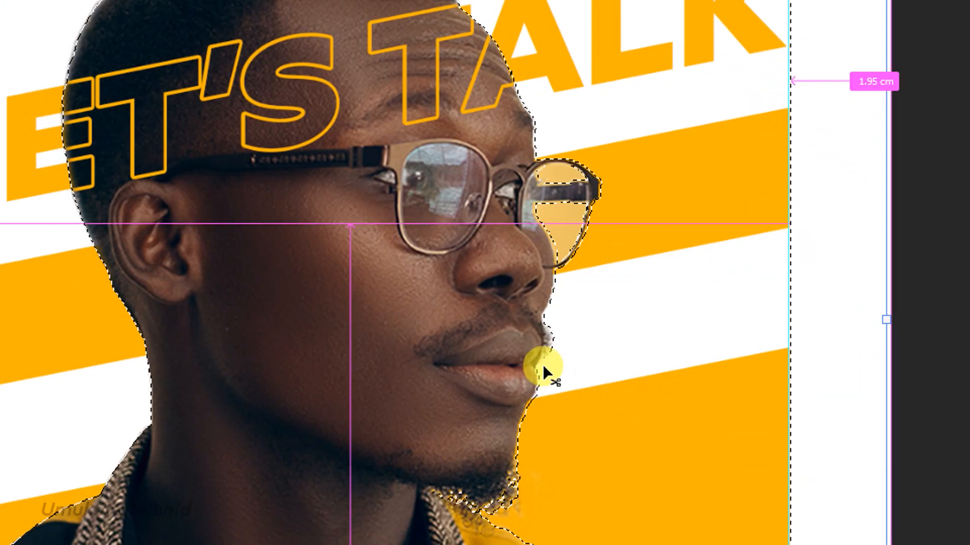
key(ctrl+d)
Add the word ARCHITECTURE as a new text line below the portrait.
scroll(348, 357, down, 4)
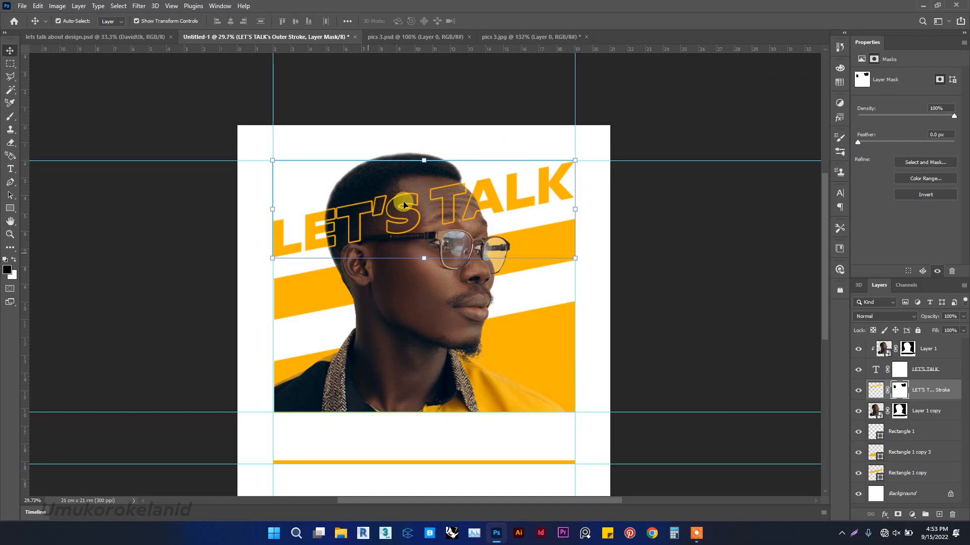
scroll(325, 66, down, 2)
scroll(412, 162, down, 1)
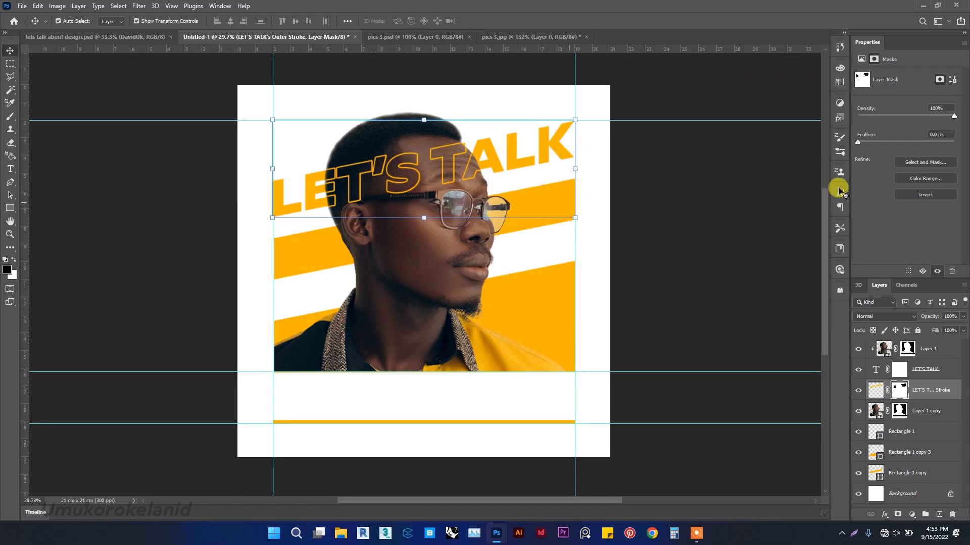
click(641, 247)
scroll(338, 158, down, 2)
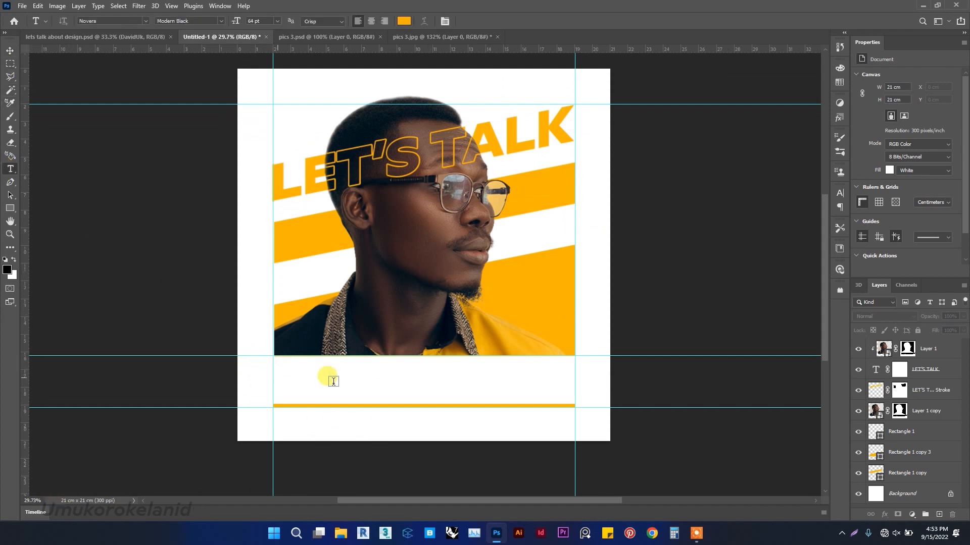
click(287, 376)
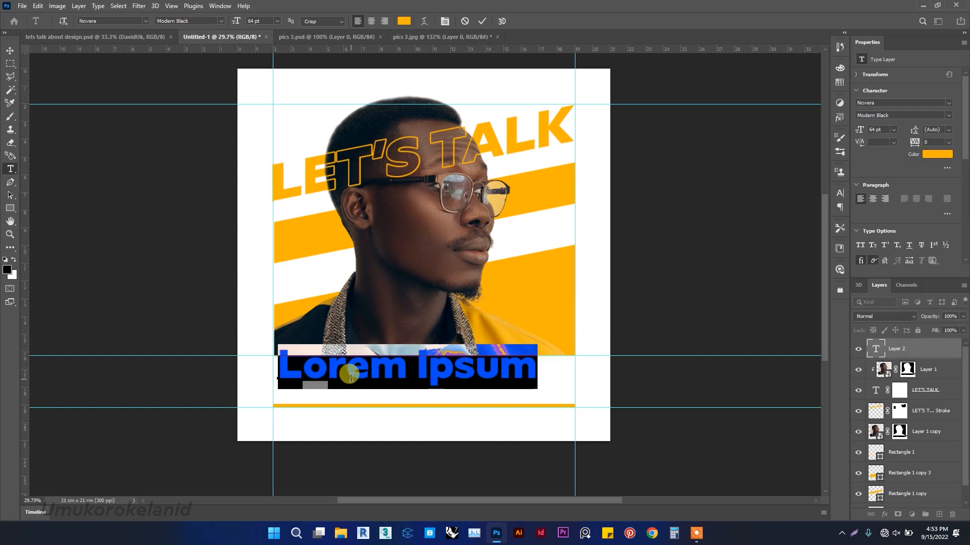
text(ARCHITECTURE)
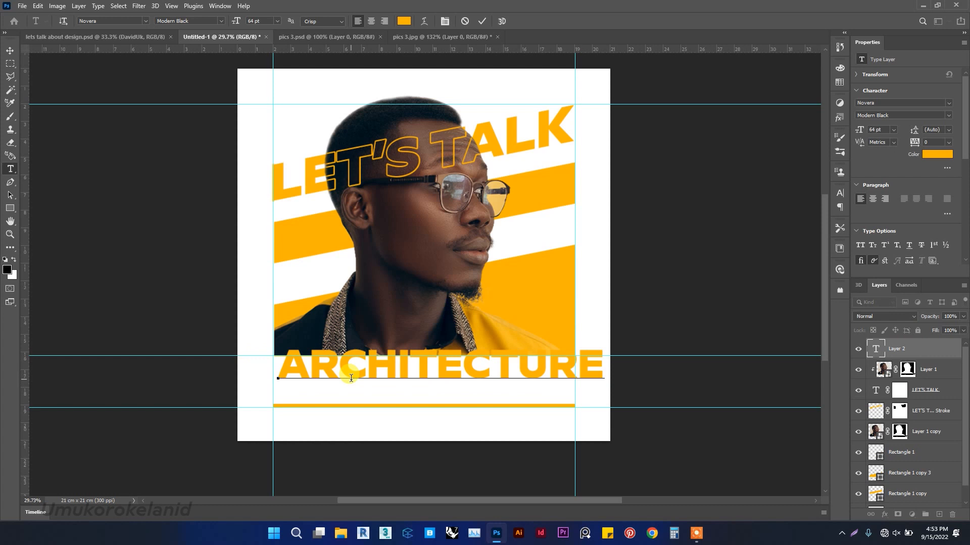
click(9, 50)
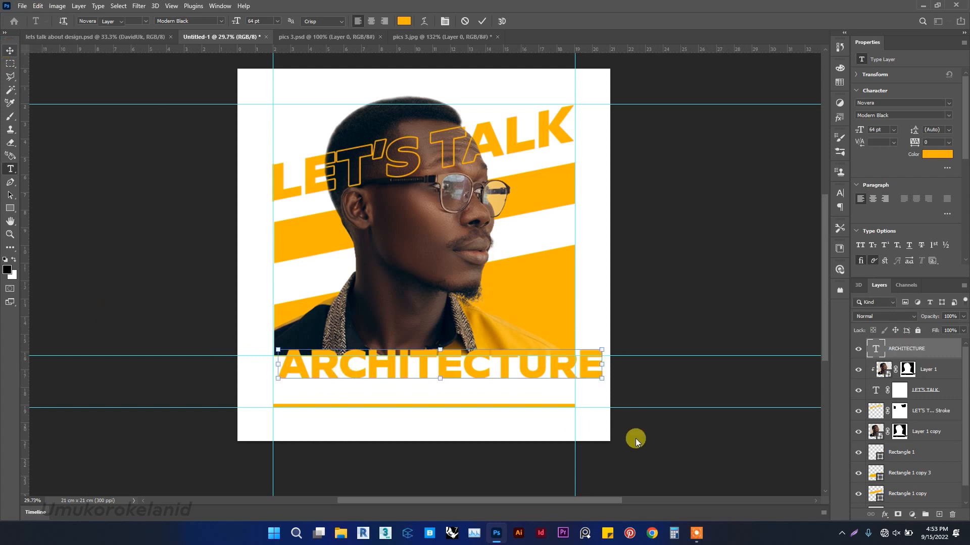
Move the ARCHITECTURE text down and scale it to about 92.7% to fit between the guides.
drag(463, 371, 461, 386)
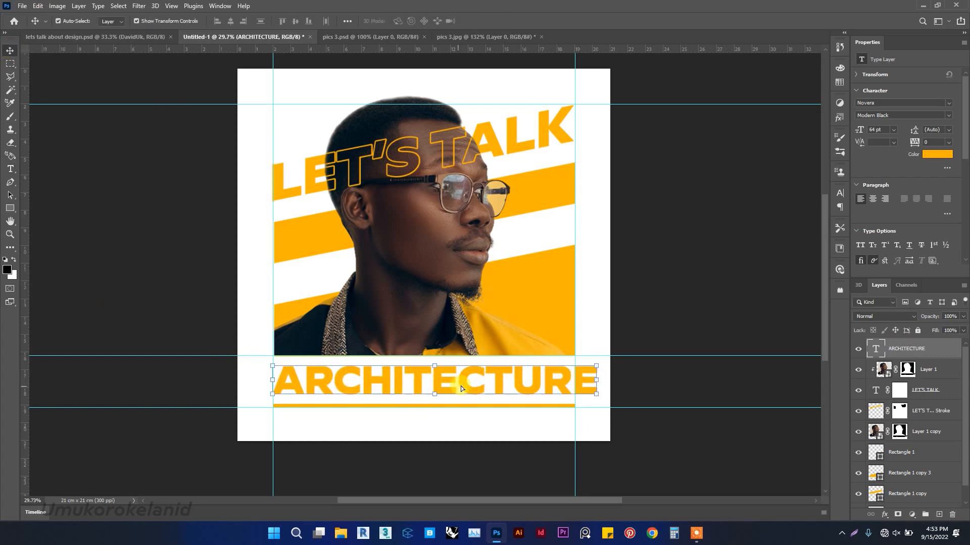
click(597, 380)
drag(597, 381, 573, 385)
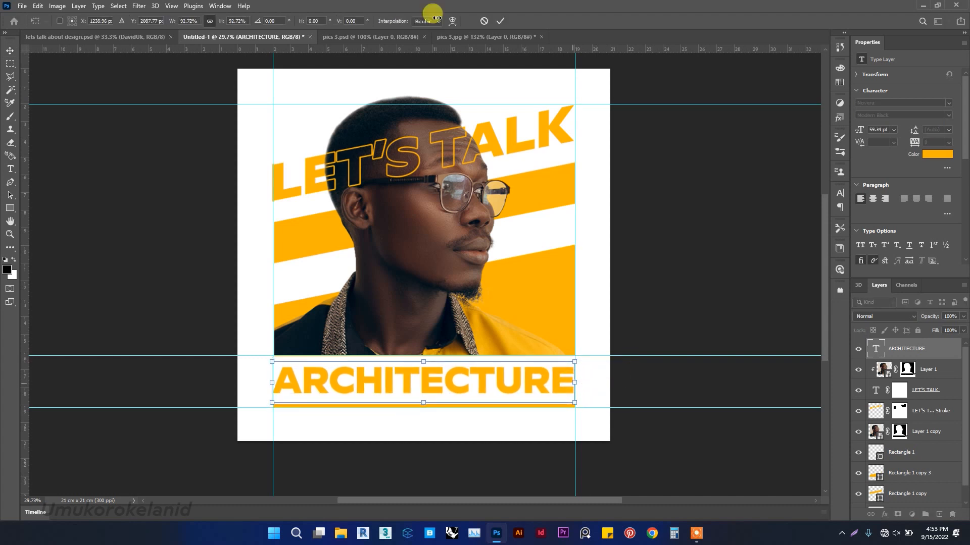
click(499, 19)
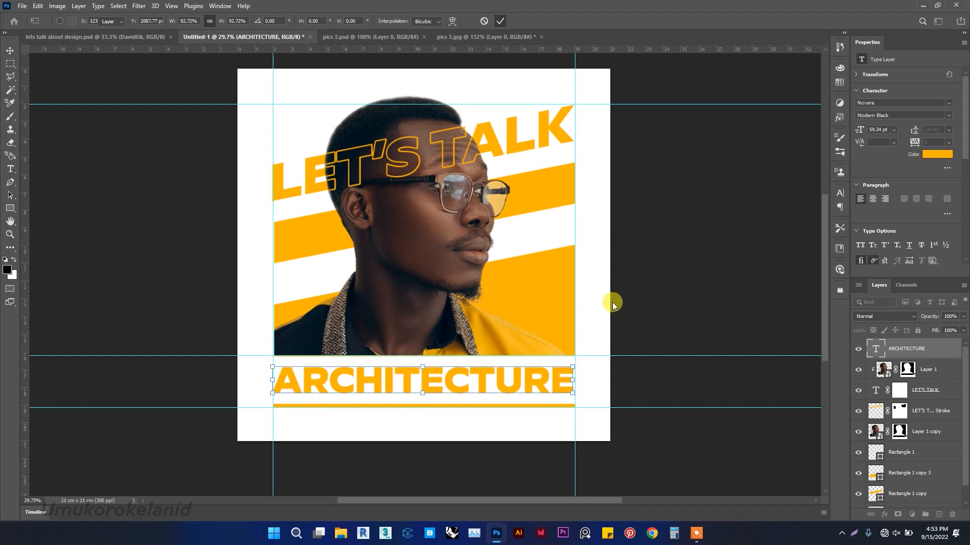
click(661, 360)
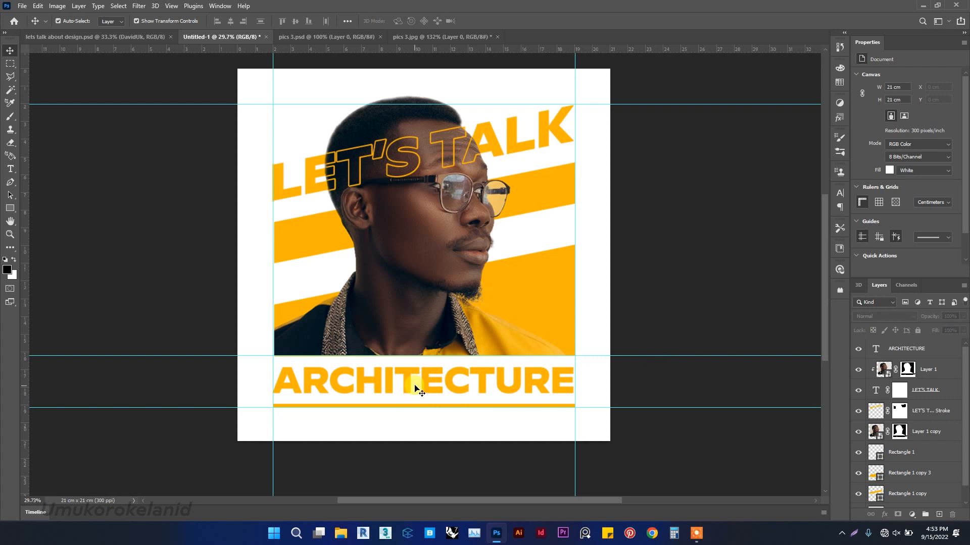
Duplicate the ARCHITECTURE text just above itself and change the copy's text to about.
drag(427, 383, 426, 347)
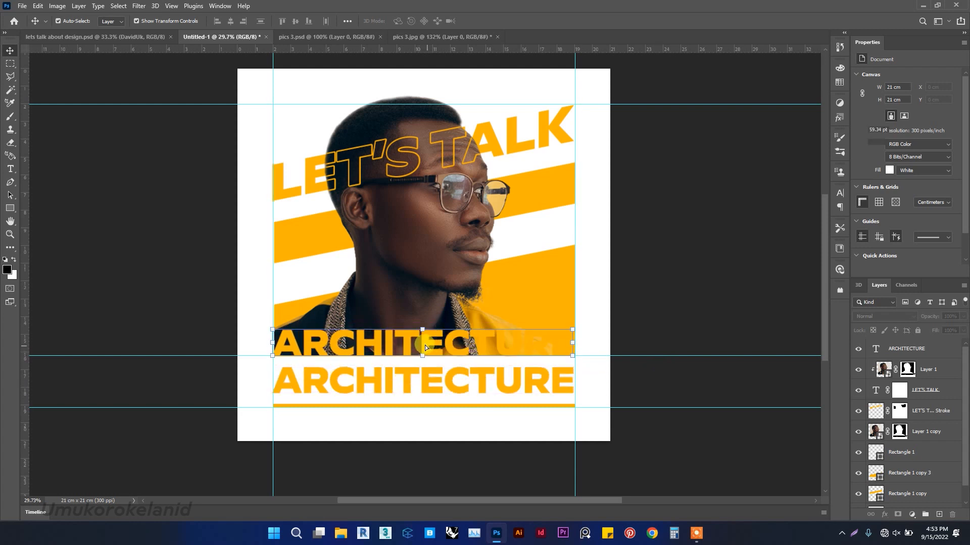
double_click(425, 344)
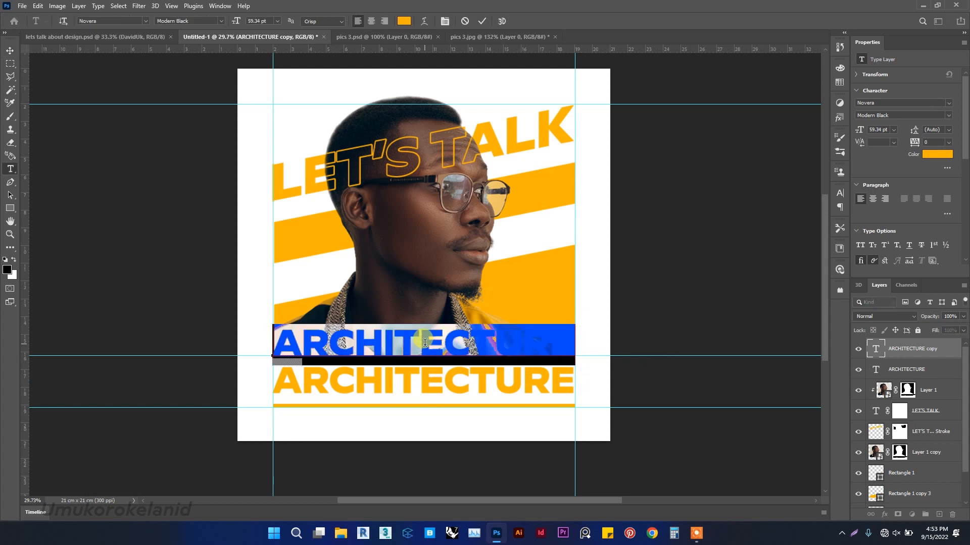
text(about)
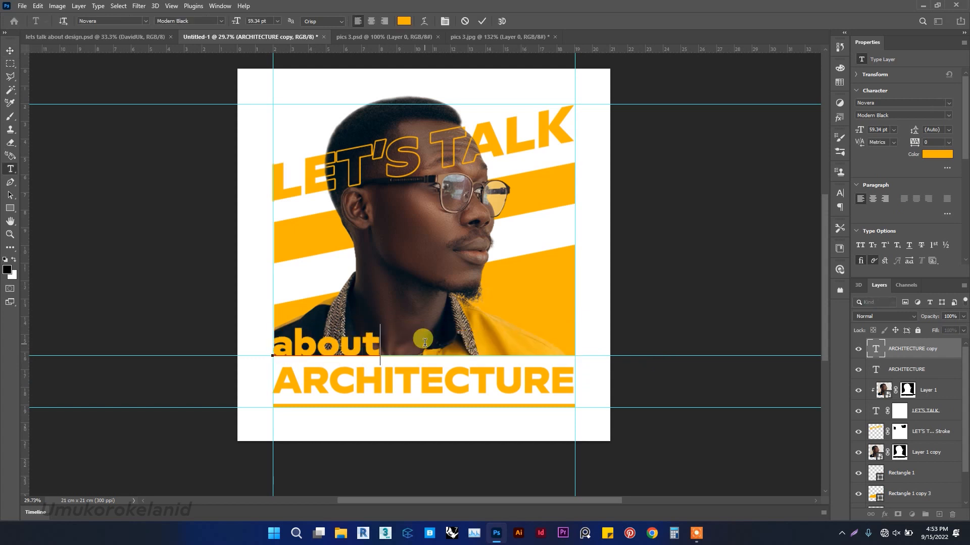
Set the about text's font to Autography Regular.
key(ctrl+a)
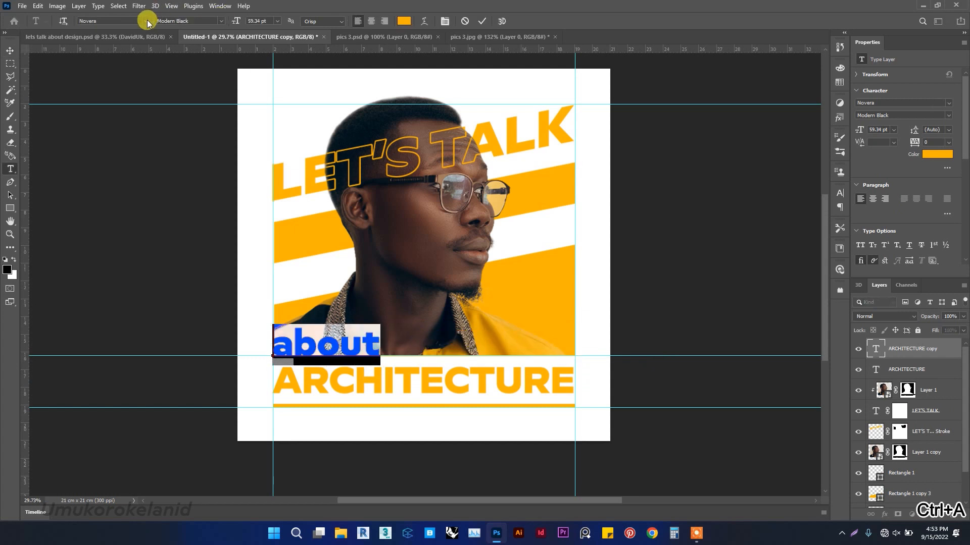
click(146, 21)
click(117, 59)
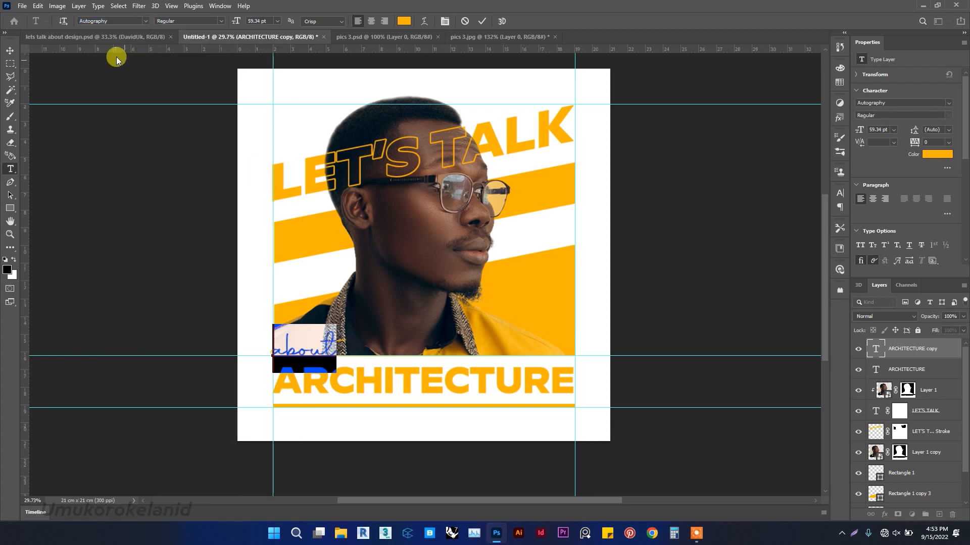
Set the about text's color to white (ffffff) and move it to the centre just above ARCHITECTURE.
click(404, 21)
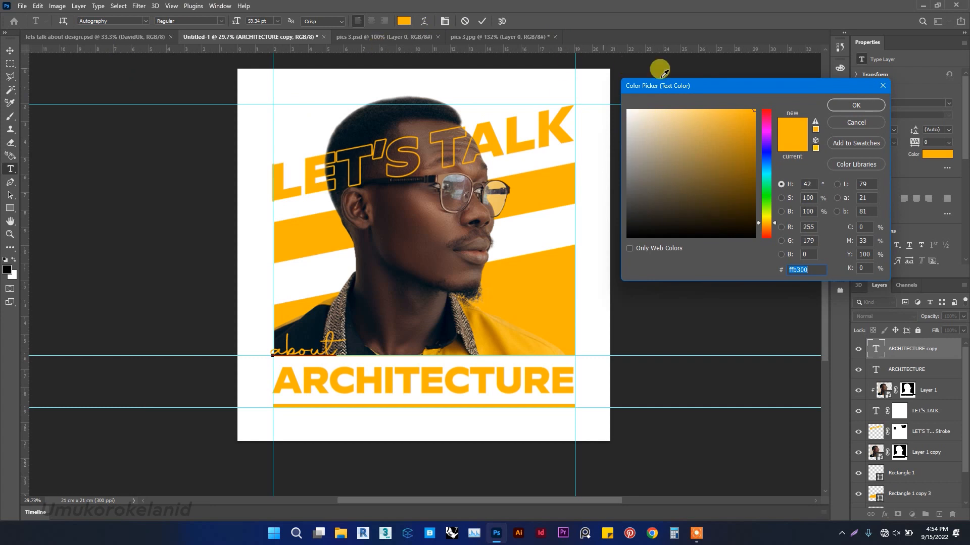
drag(648, 127, 614, 96)
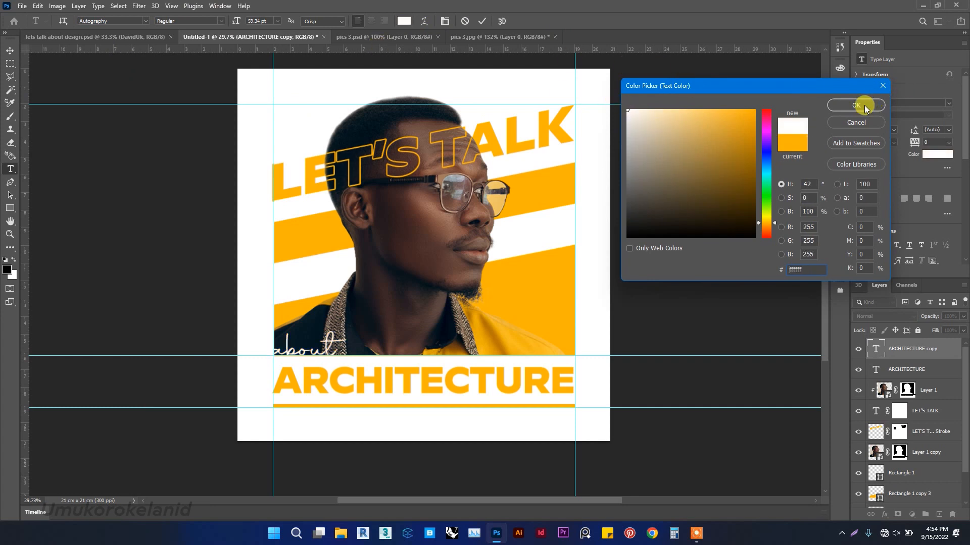
key(Return)
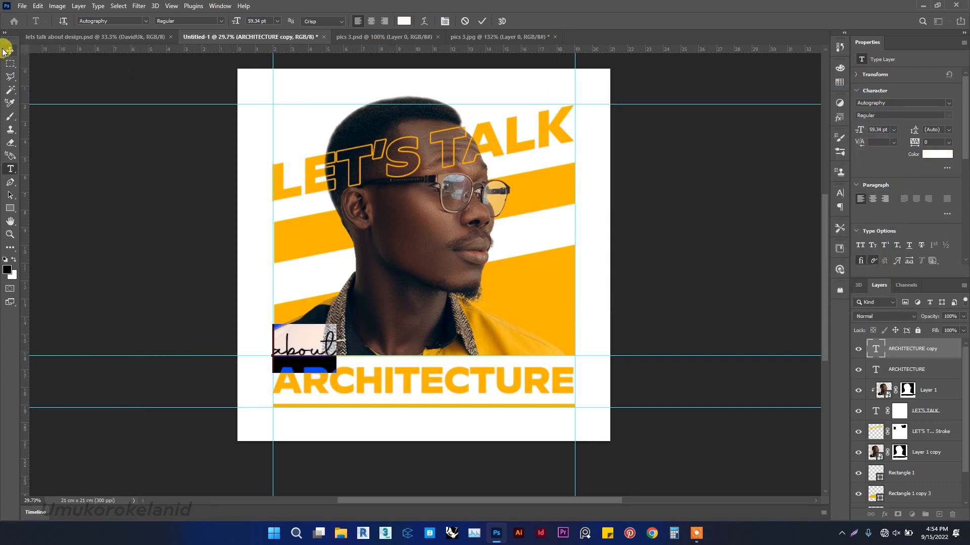
click(9, 51)
drag(326, 346, 442, 345)
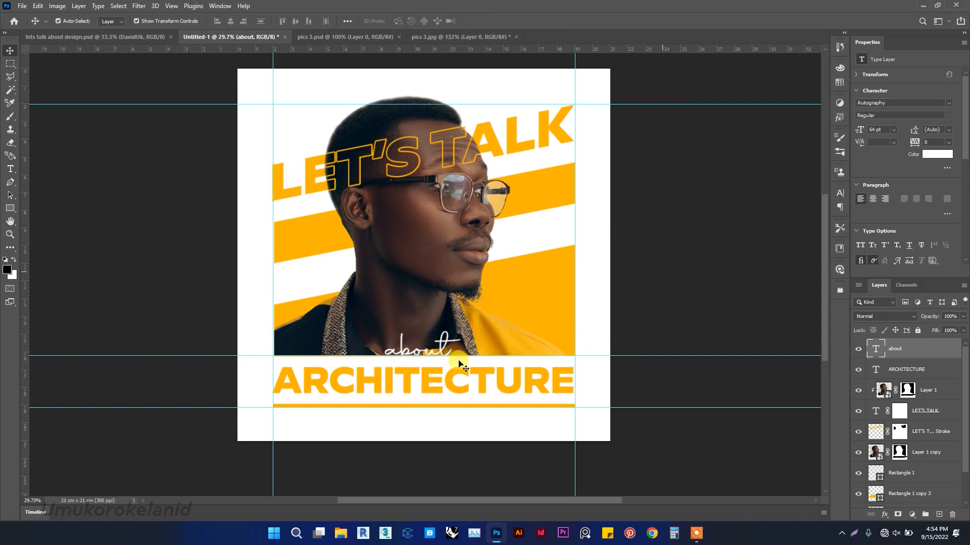
Change the ARCHITECTURE text's font to Times New Roman Bold.
click(437, 382)
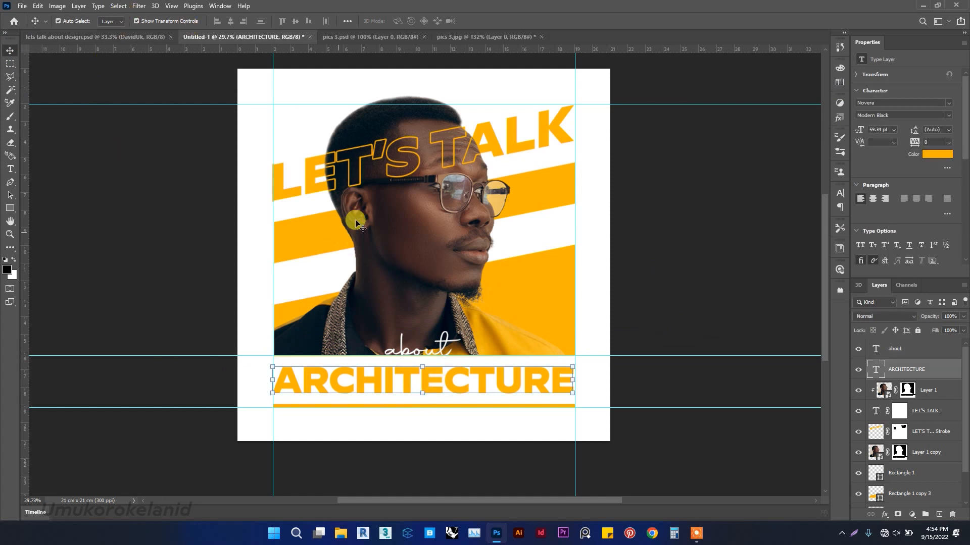
click(946, 104)
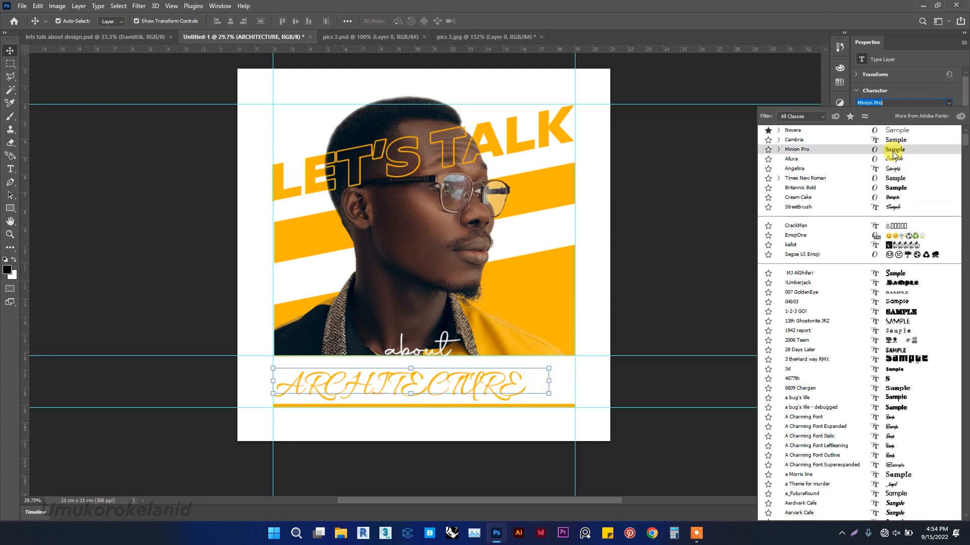
click(900, 180)
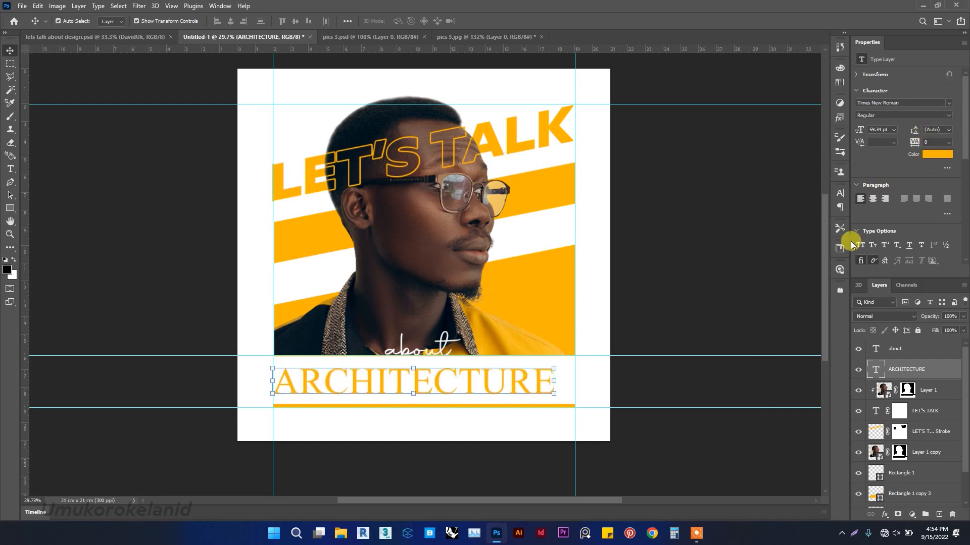
click(555, 381)
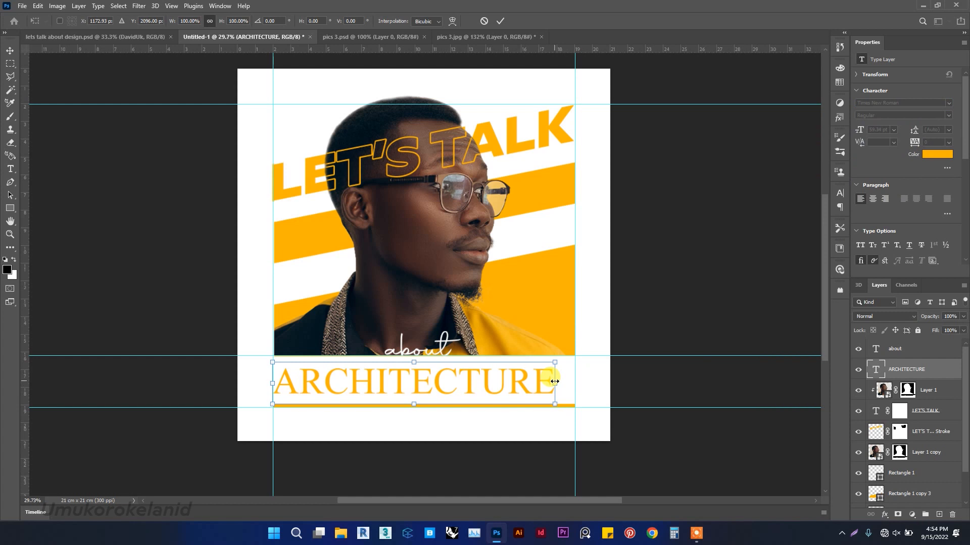
click(500, 21)
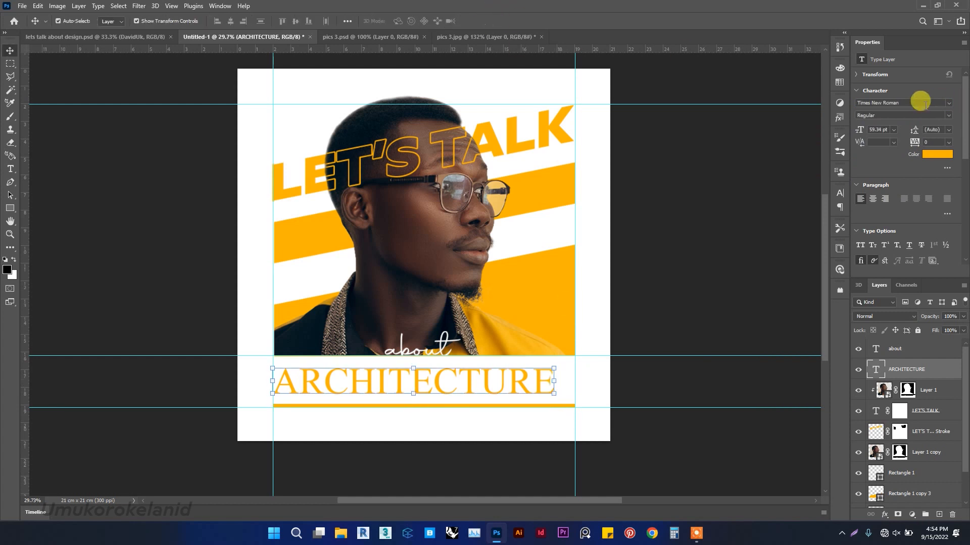
click(948, 116)
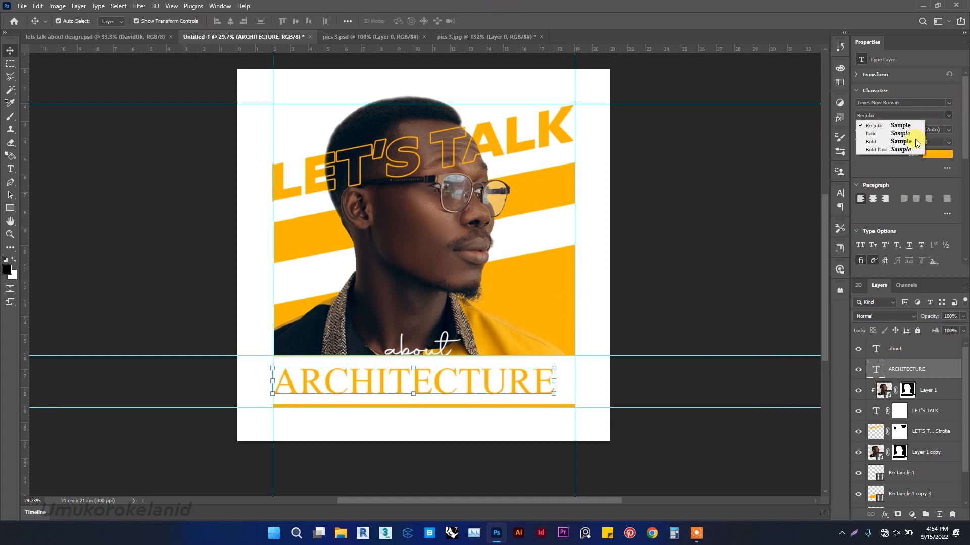
click(882, 143)
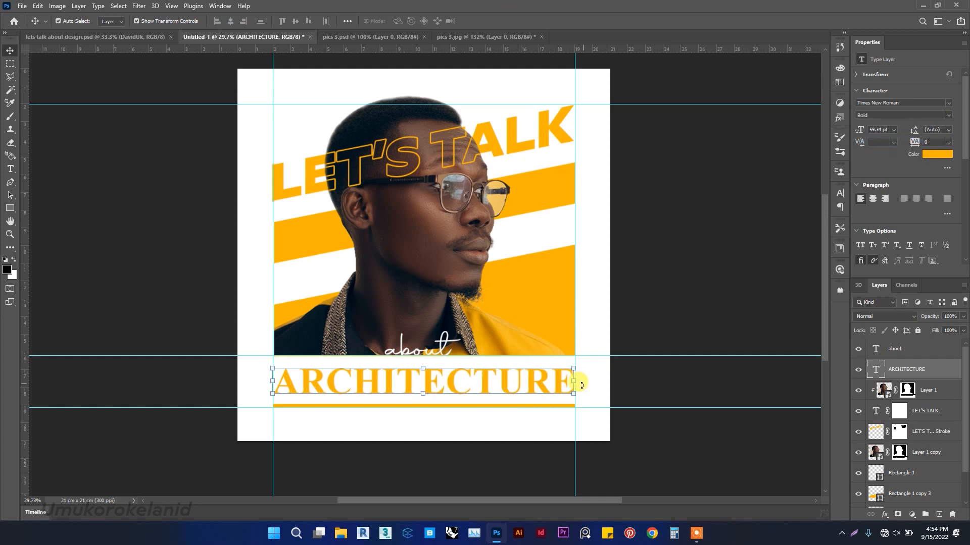
Scale the ARCHITECTURE text to about 99.9% so it fits within the right guide.
click(685, 284)
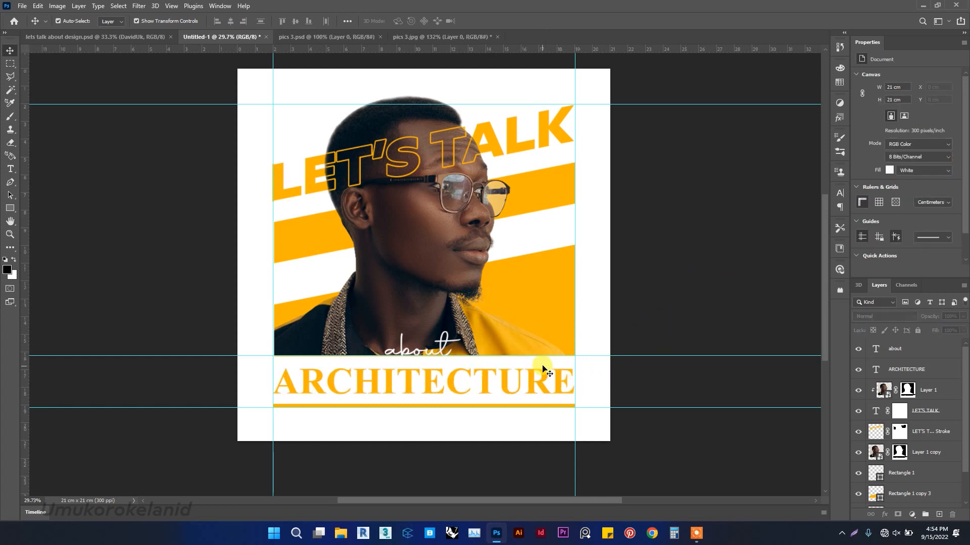
scroll(577, 410, up, 10)
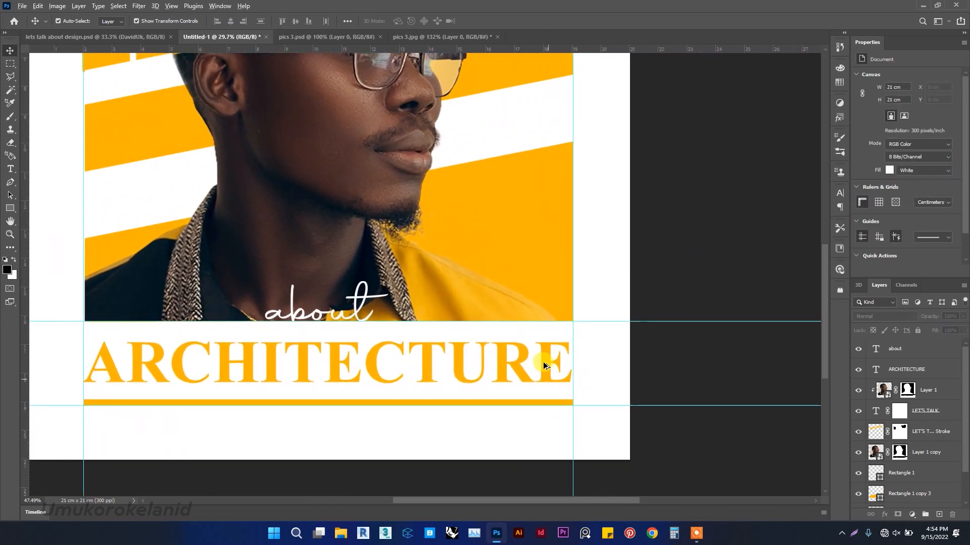
click(543, 358)
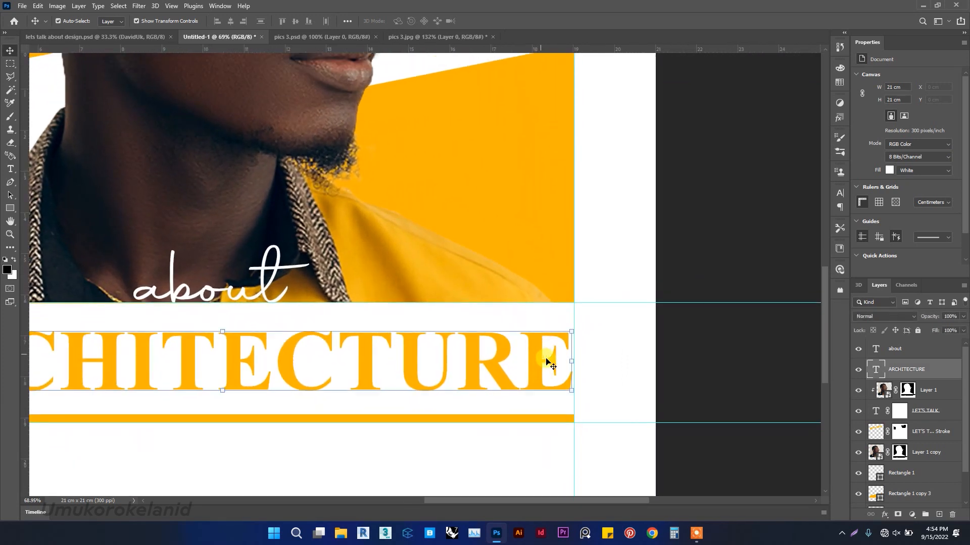
click(572, 362)
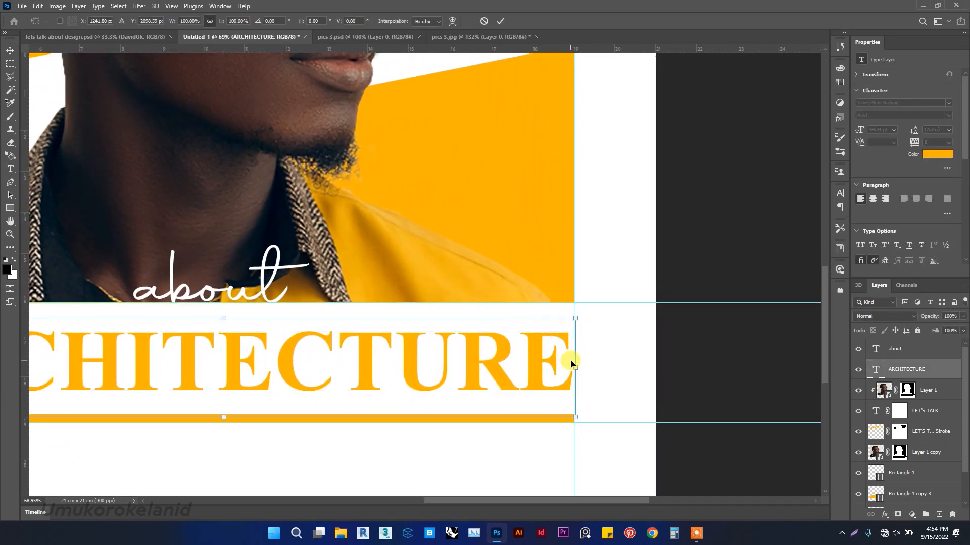
drag(578, 371, 575, 367)
scroll(516, 332, left, 8)
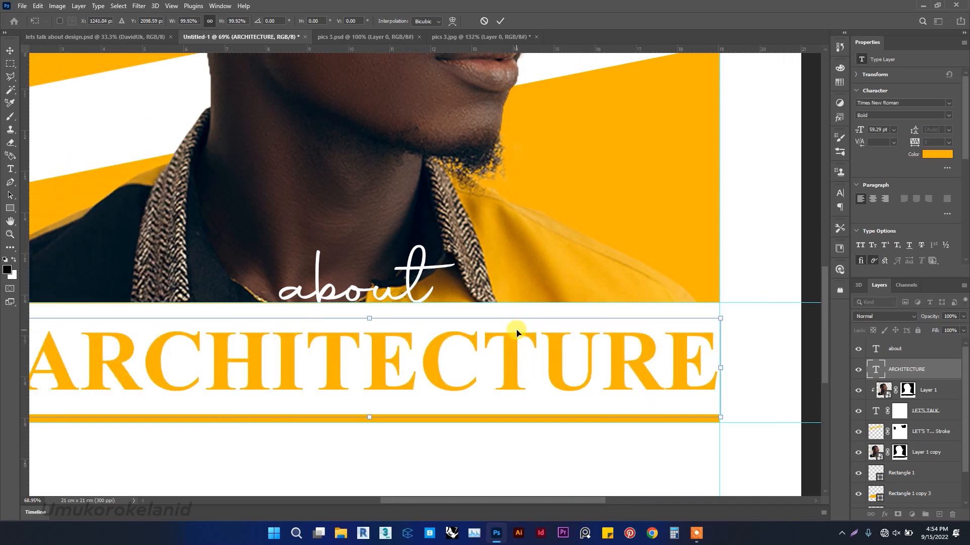
scroll(516, 331, down, 5)
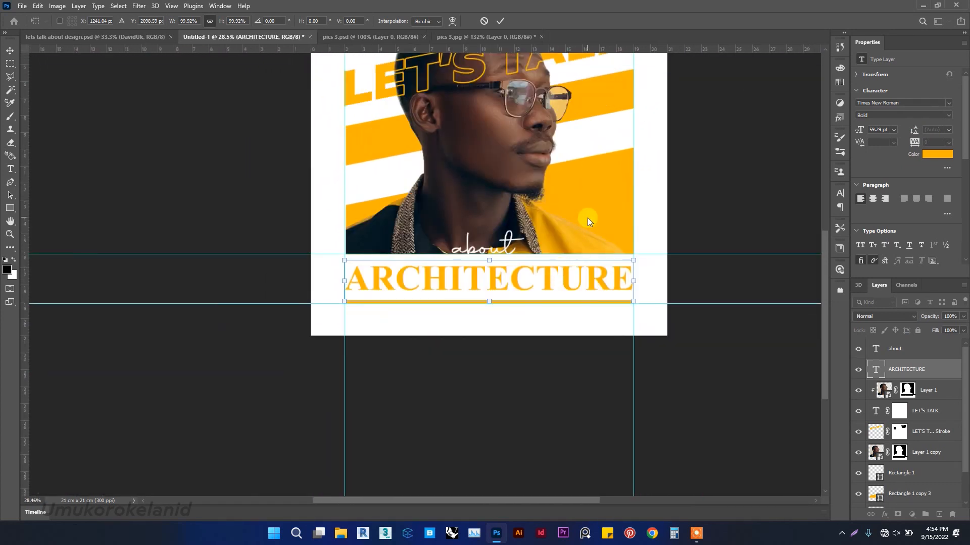
click(497, 22)
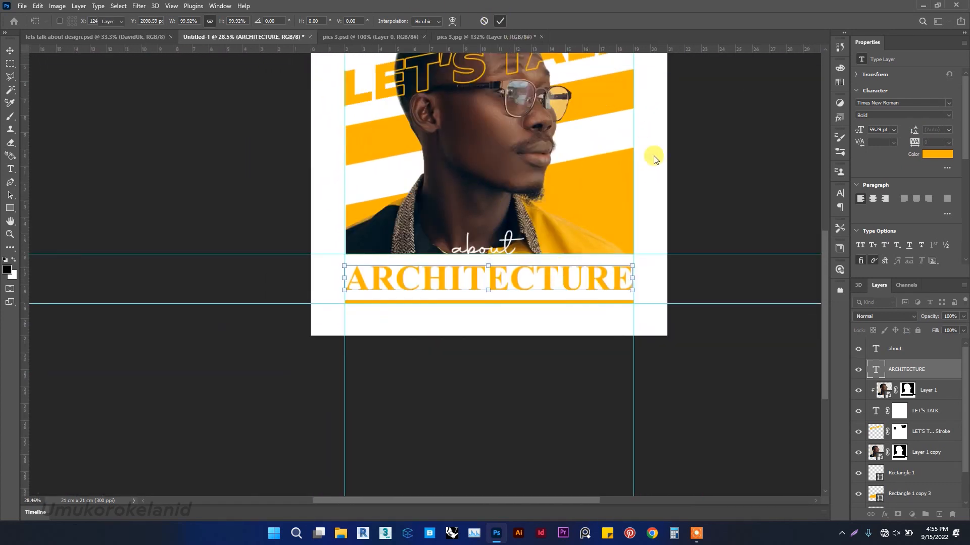
Hide the guides to preview the poster.
scroll(693, 169, up, 2)
scroll(655, 178, up, 2)
click(675, 168)
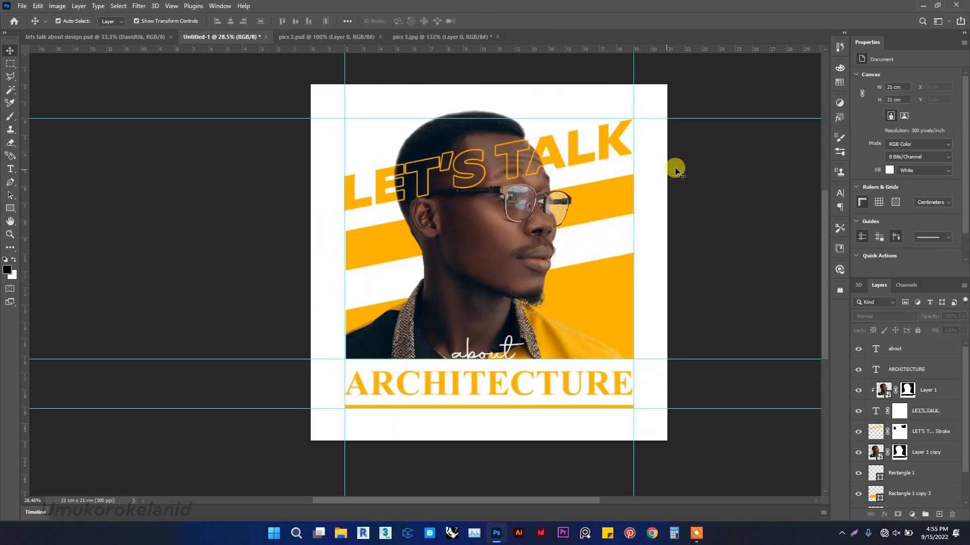
click(172, 6)
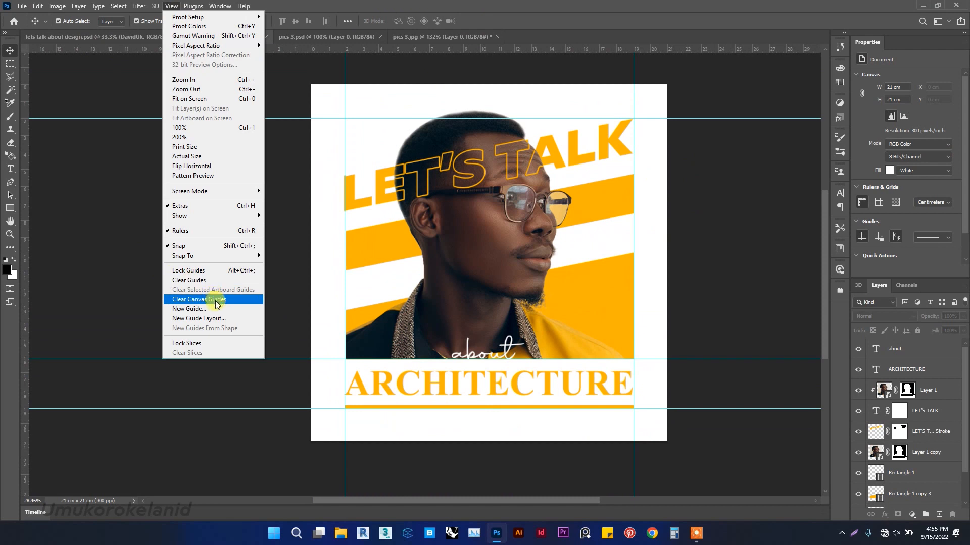
mouse_move(258, 261)
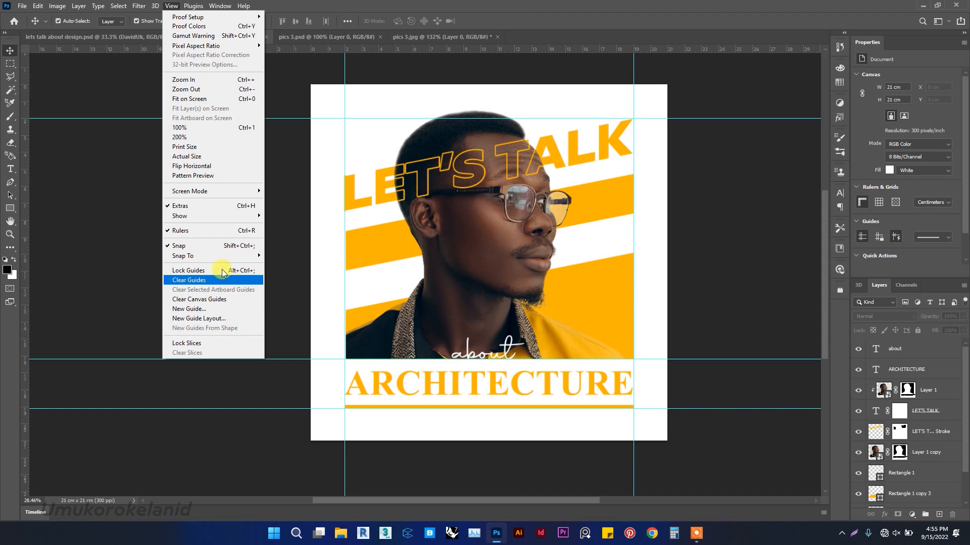
mouse_move(216, 226)
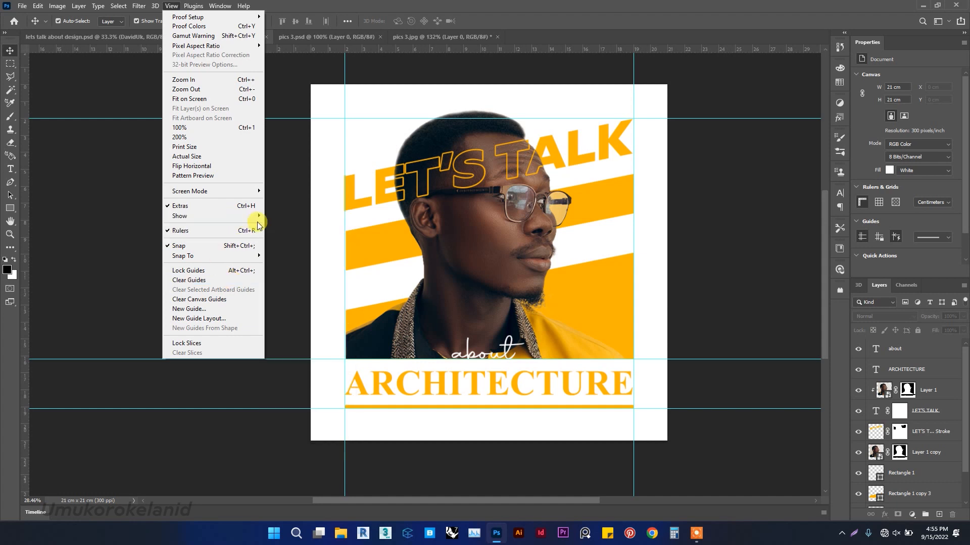
mouse_move(256, 220)
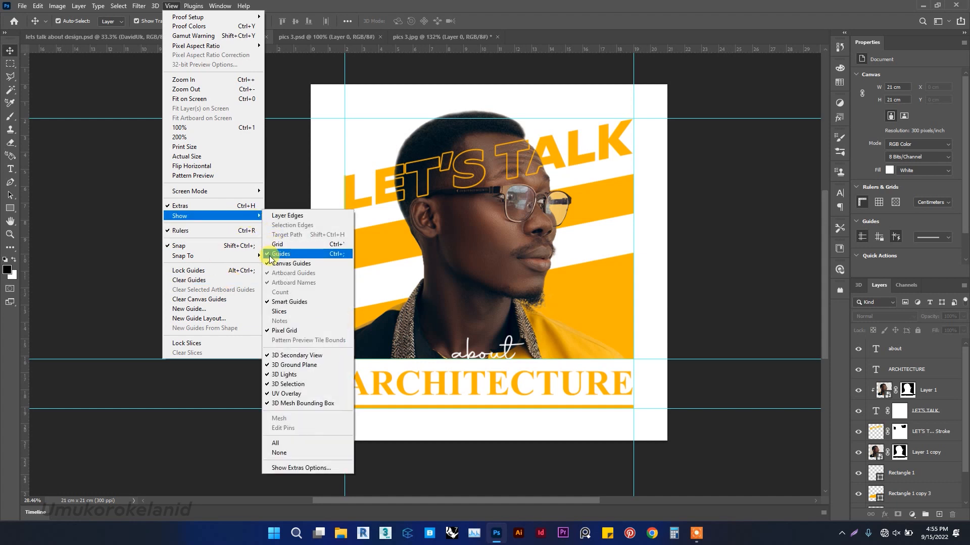
click(272, 254)
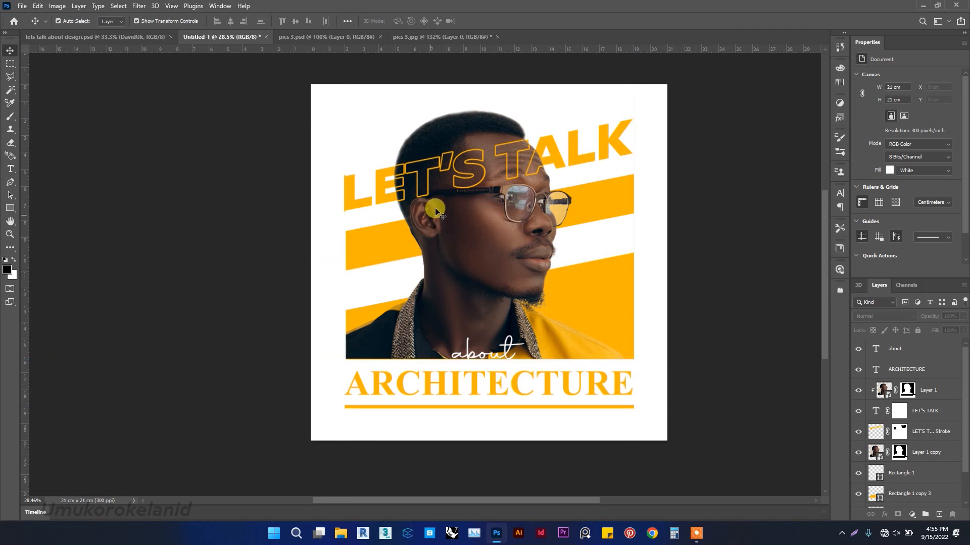
Zoom in to inspect the edges of the LET'S TALK headline and the portrait's layer masks.
scroll(437, 215, right, 3)
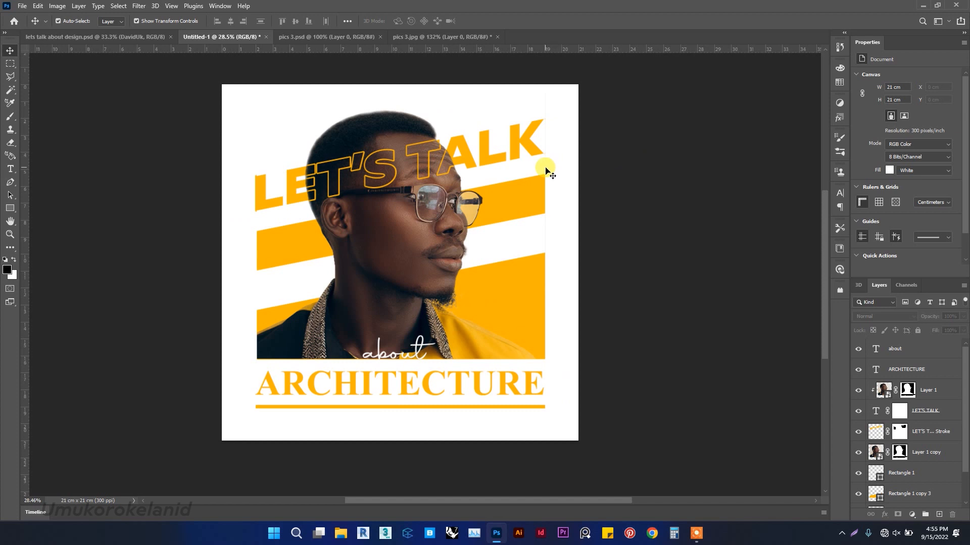
scroll(539, 165, down, 1)
scroll(539, 165, right, 3)
scroll(539, 163, left, 4)
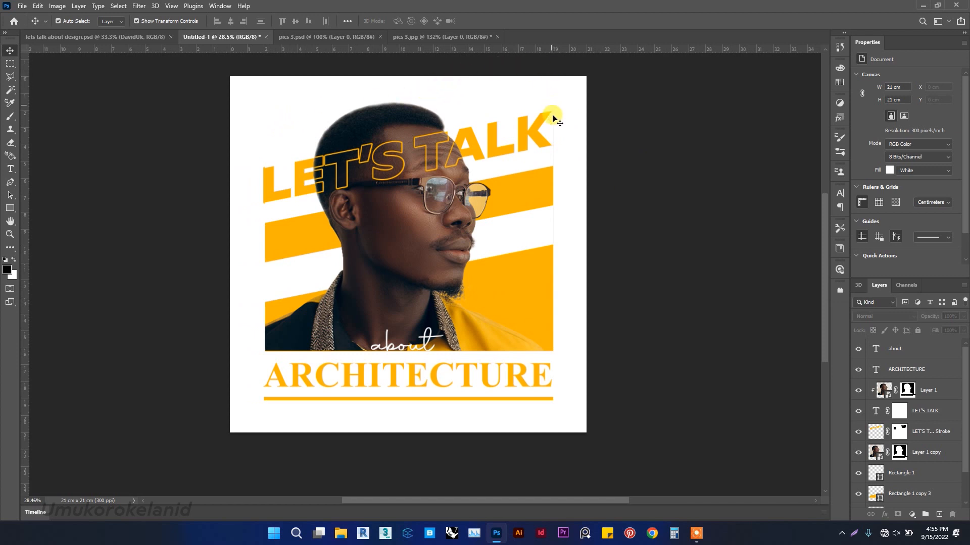
scroll(565, 129, up, 4)
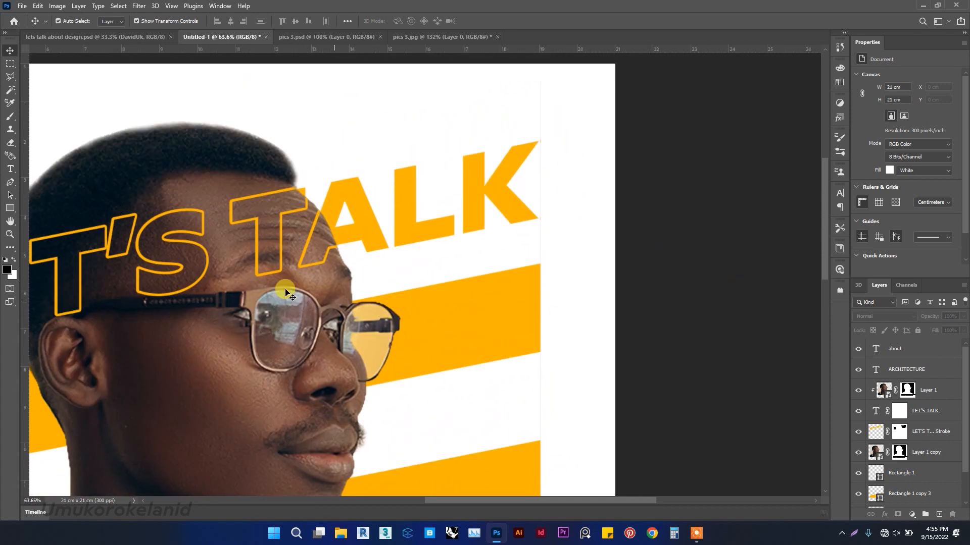
click(226, 156)
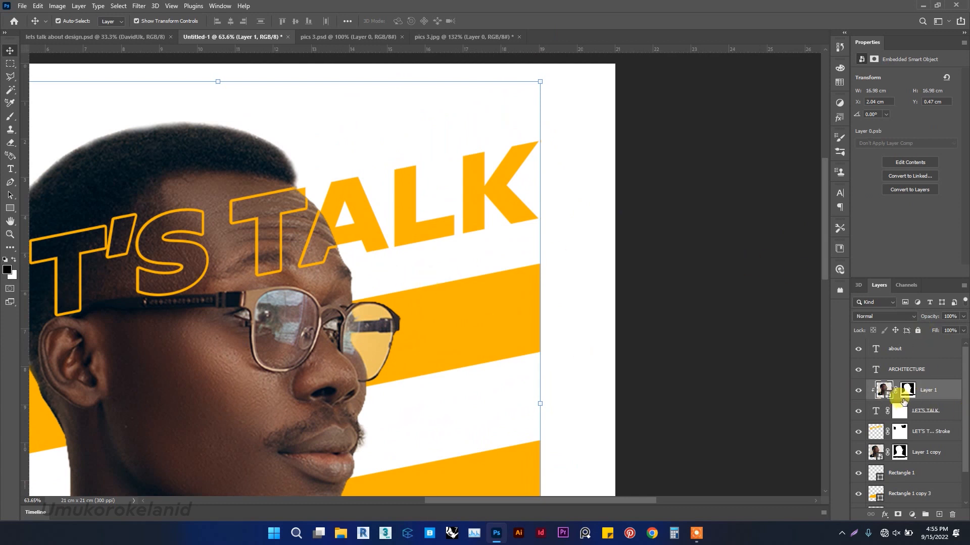
click(907, 389)
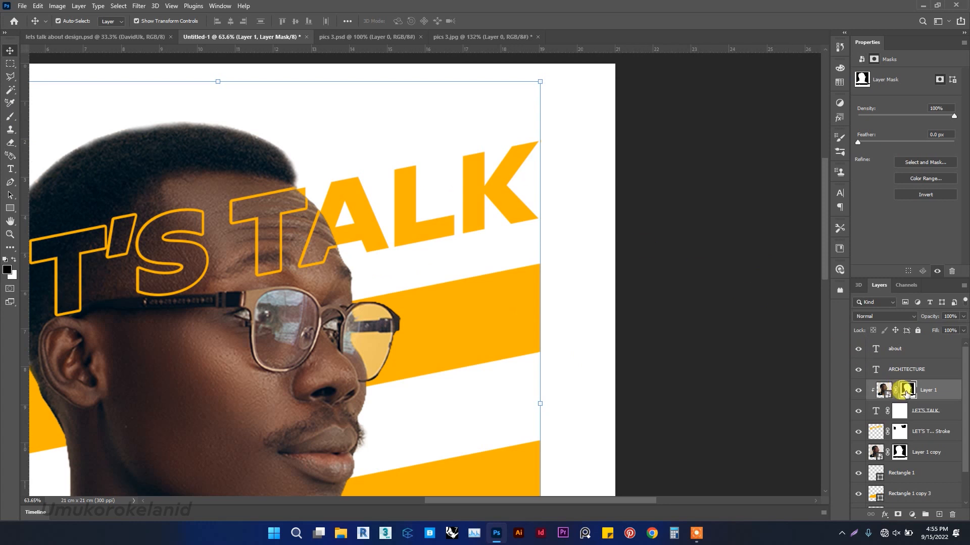
click(10, 118)
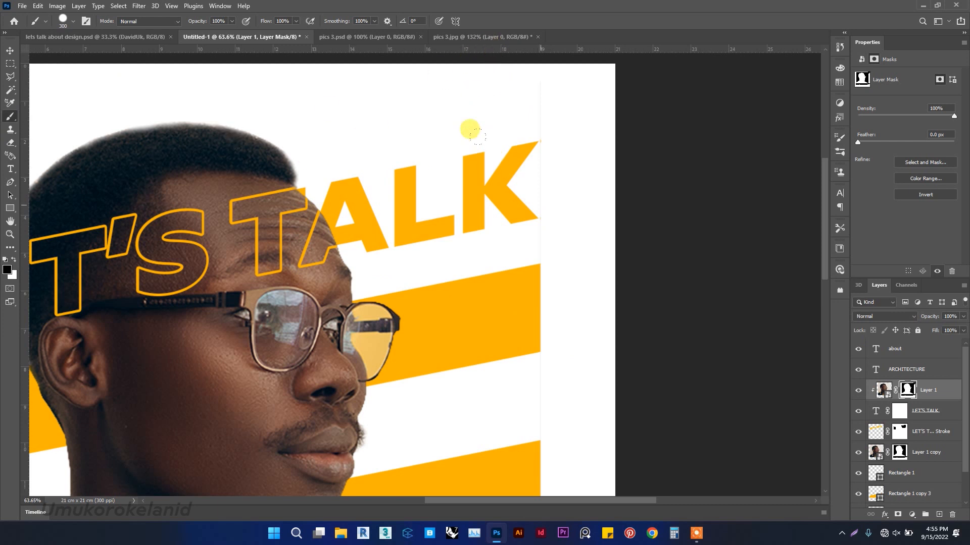
scroll(503, 175, down, 4)
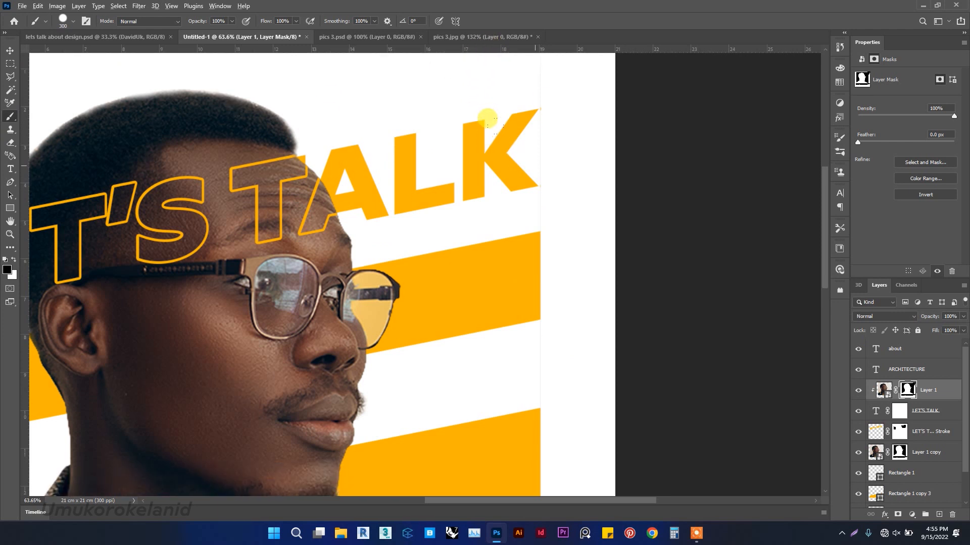
scroll(539, 162, down, 2)
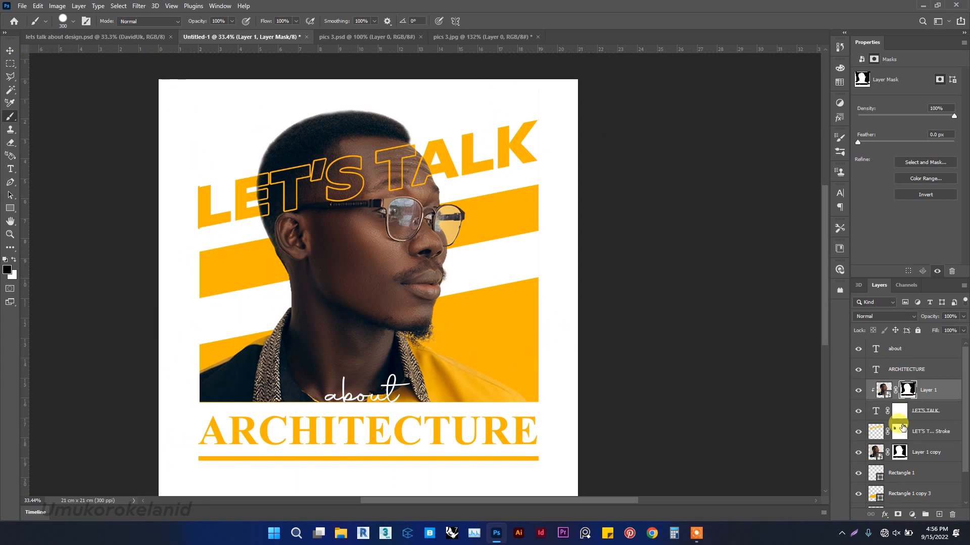
click(899, 453)
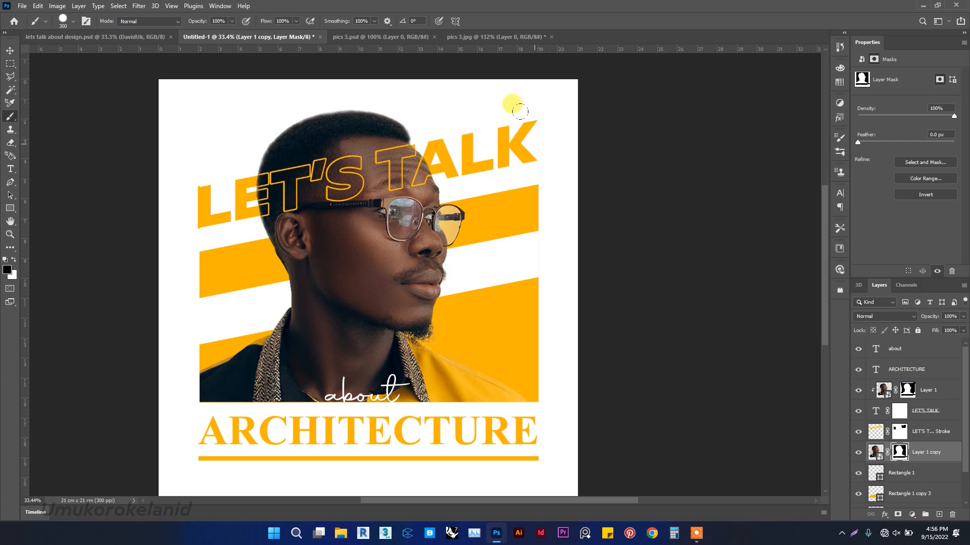
scroll(543, 91, up, 4)
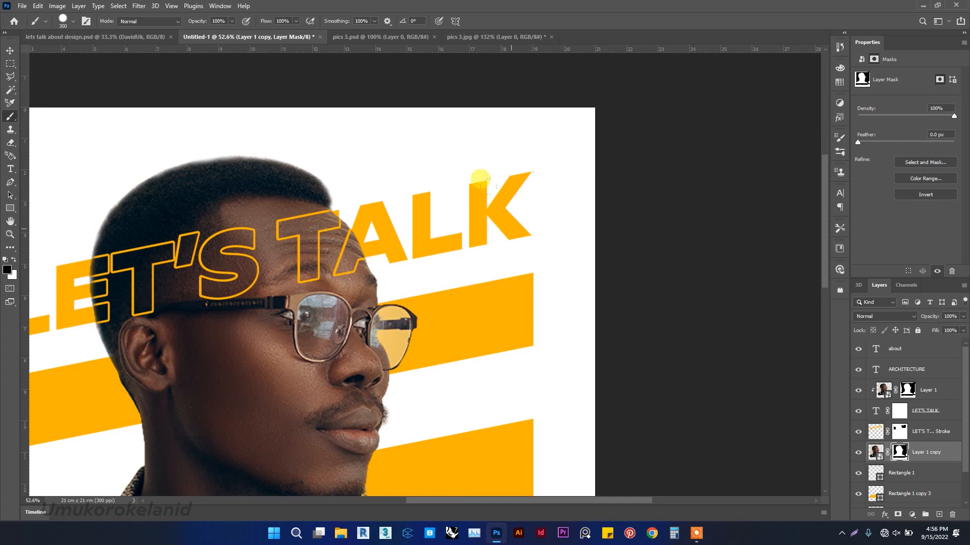
scroll(537, 173, up, 5)
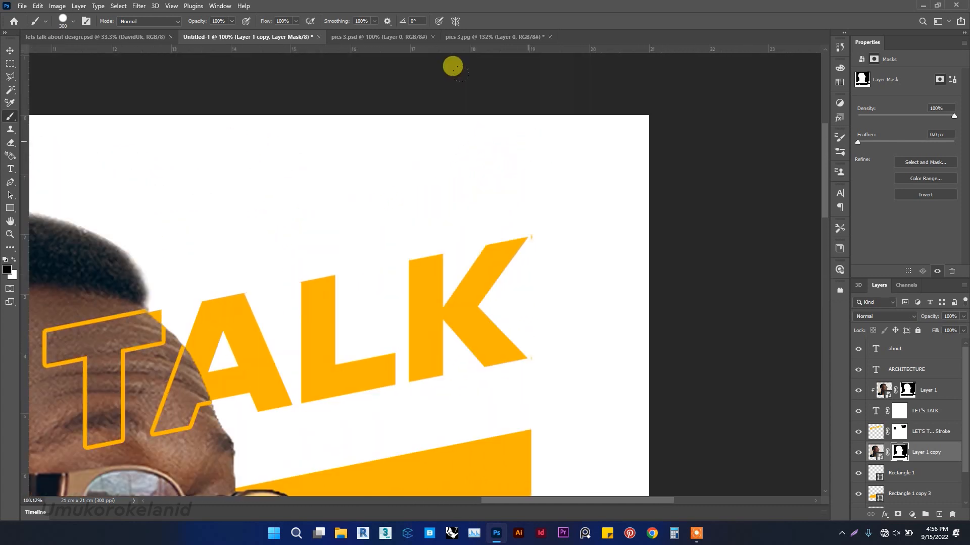
scroll(461, 96, down, 2)
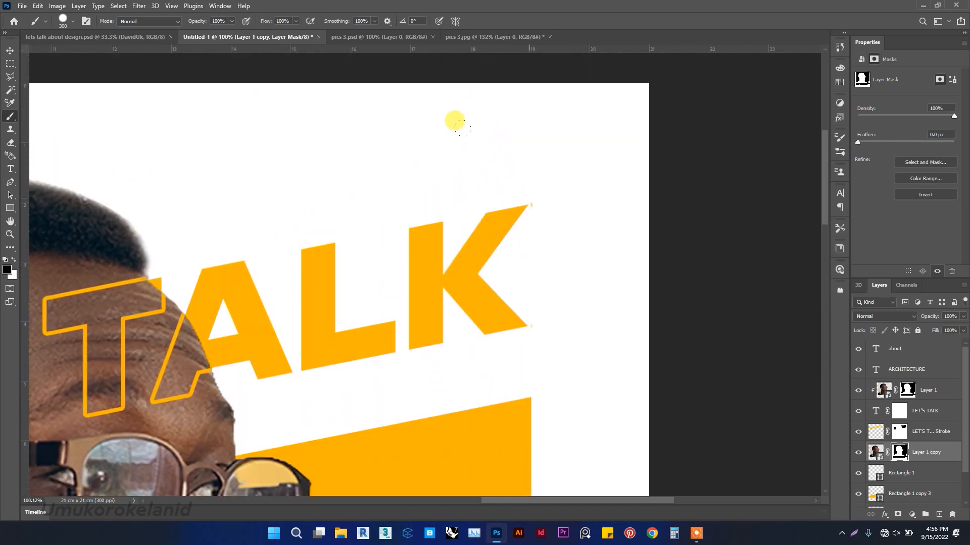
scroll(531, 196, up, 5)
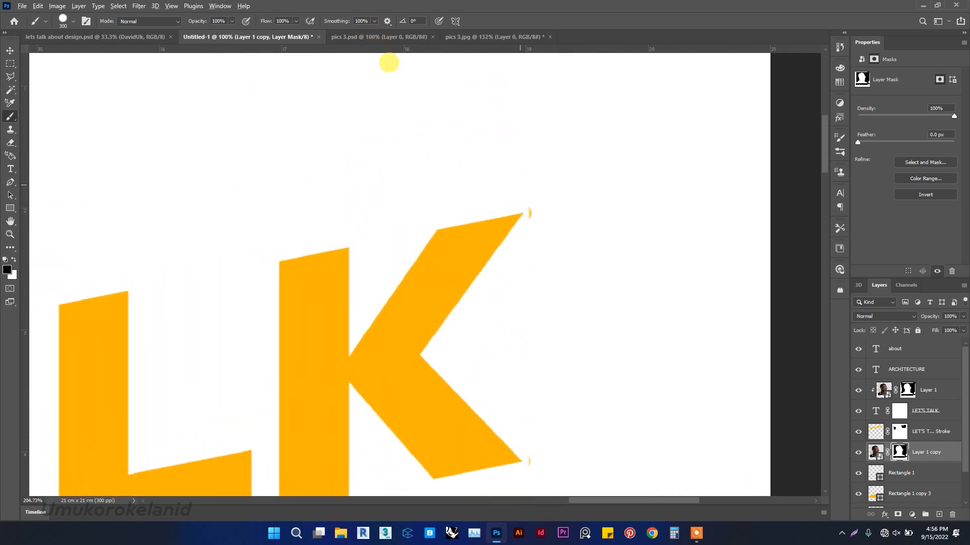
scroll(528, 172, down, 3)
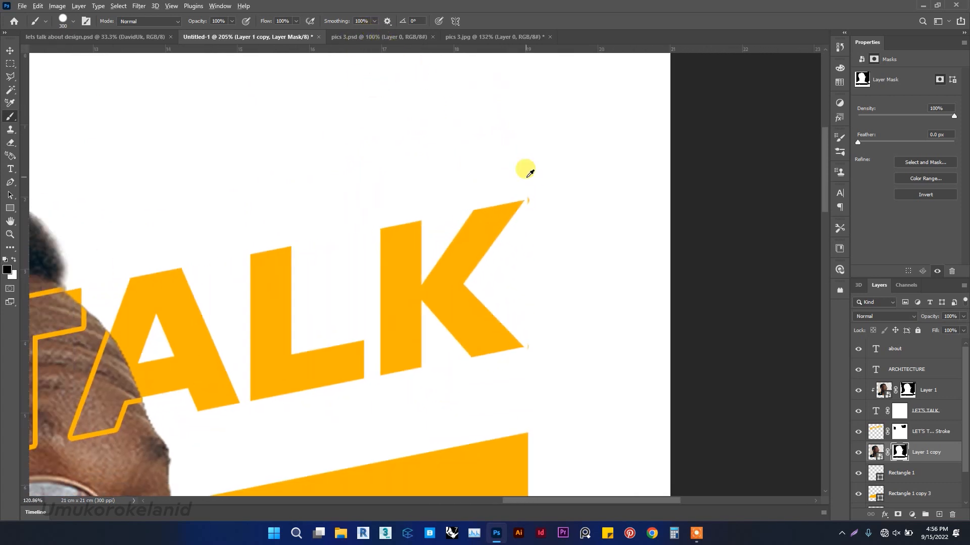
scroll(528, 166, down, 2)
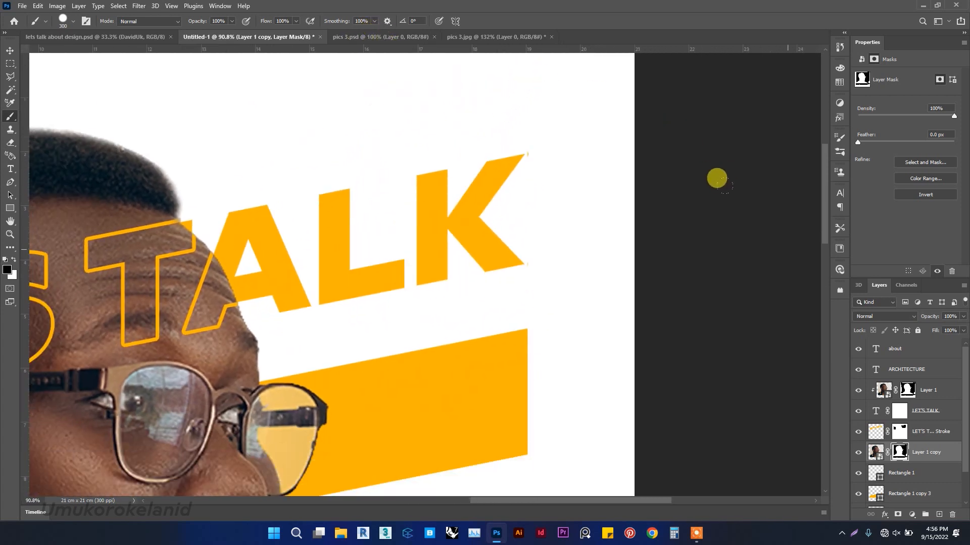
Paint black on the LET'S TALK outer stroke mask to hide stray pixels near the top of TALK.
click(899, 430)
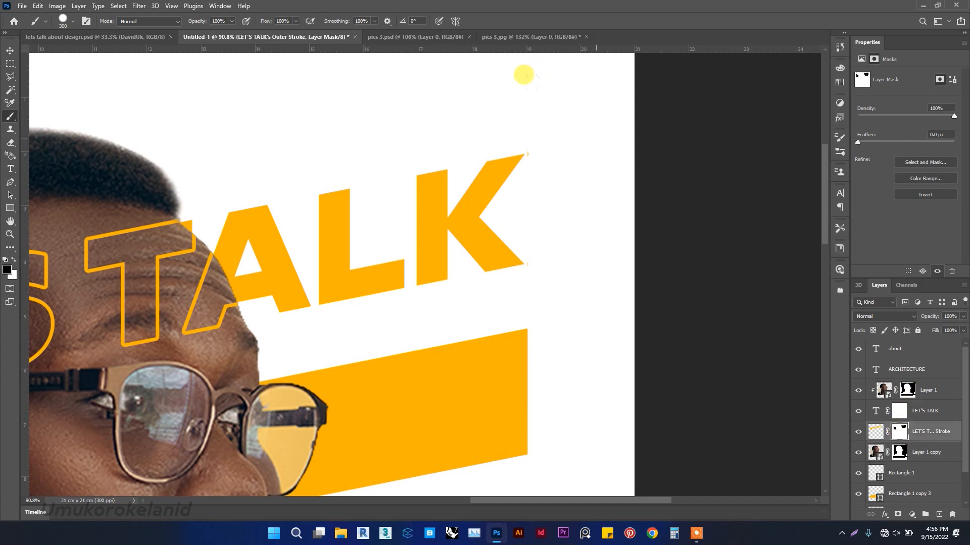
mouse_move(526, 77)
mouse_down()
mouse_move(501, 97)
mouse_move(418, 92)
mouse_up()
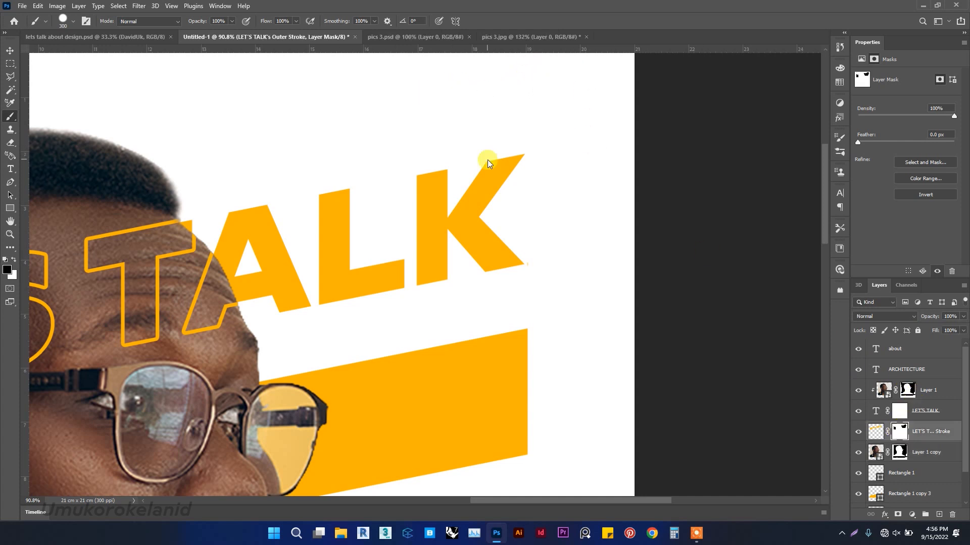
drag(475, 101, 456, 102)
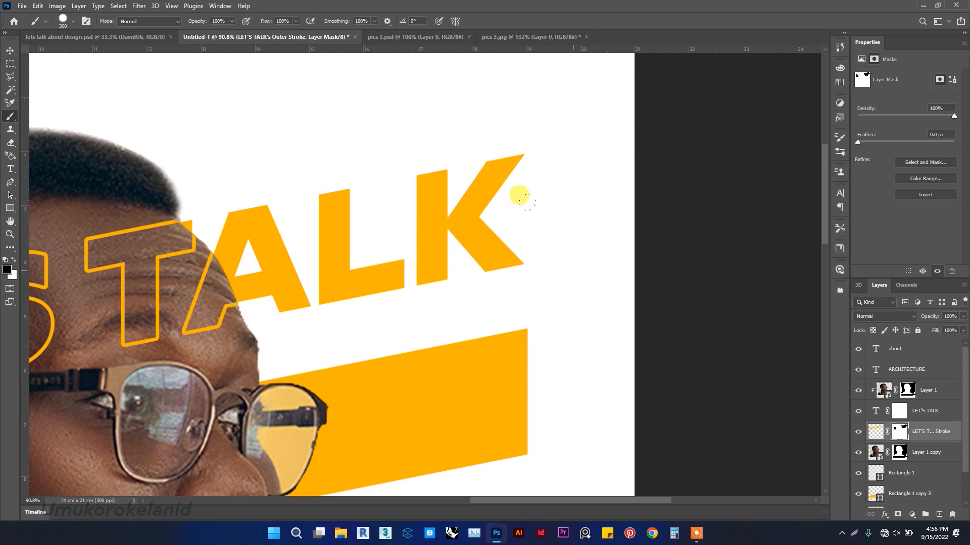
scroll(600, 211, down, 8)
scroll(423, 200, down, 1)
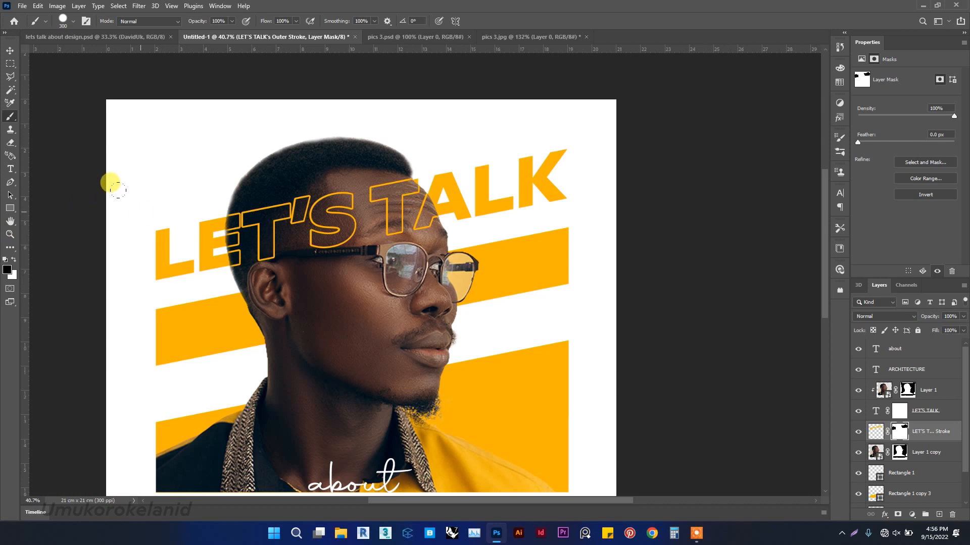
scroll(384, 155, down, 1)
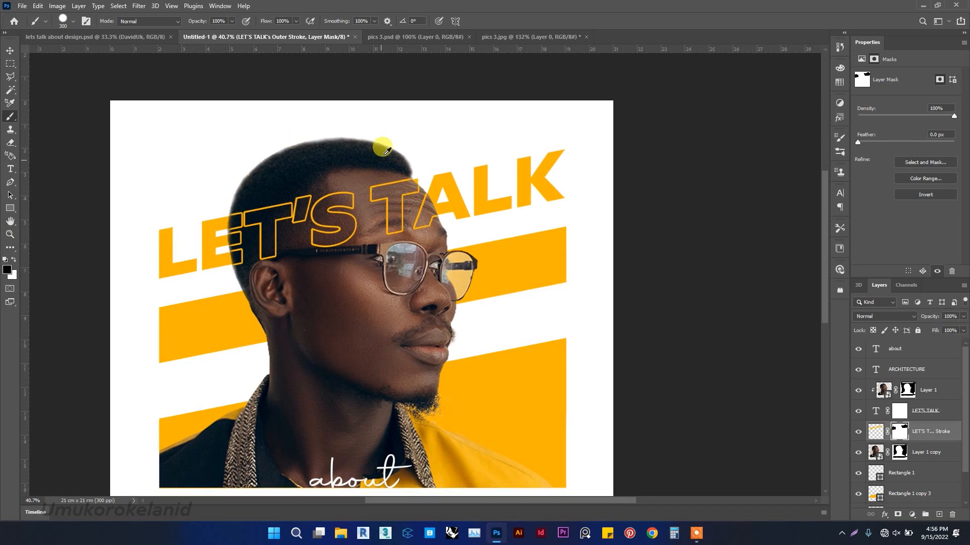
scroll(385, 155, down, 2)
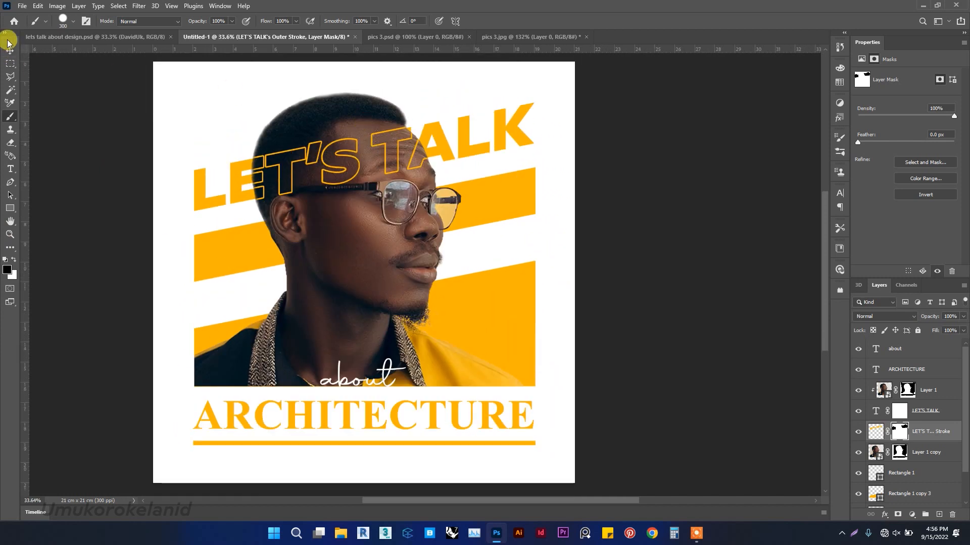
Switch to the Move tool and show the guides again.
click(9, 49)
click(96, 179)
scroll(164, 156, up, 1)
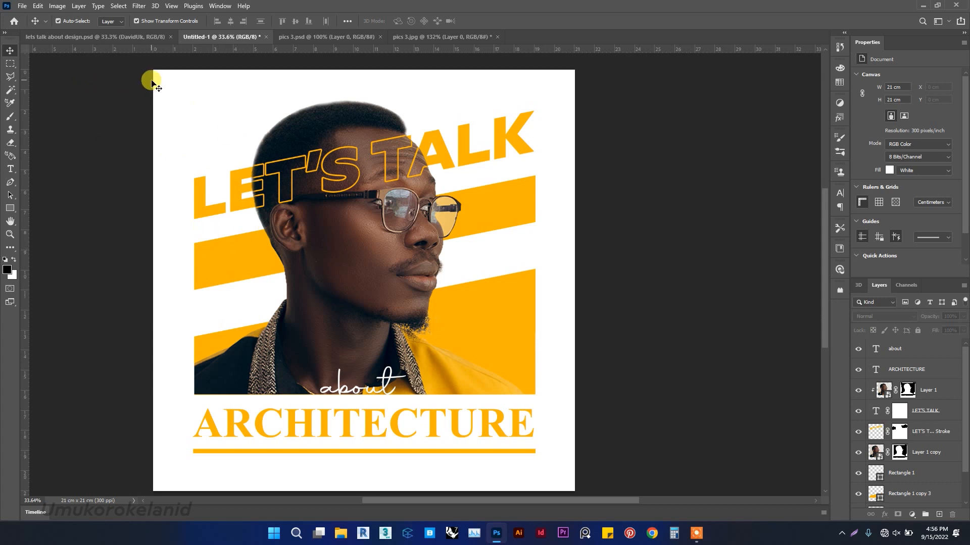
click(170, 6)
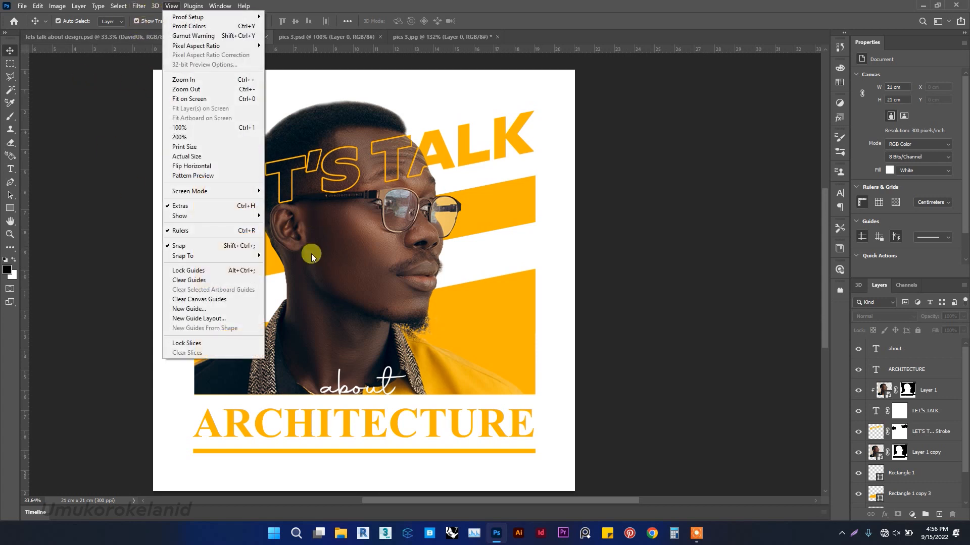
mouse_move(213, 216)
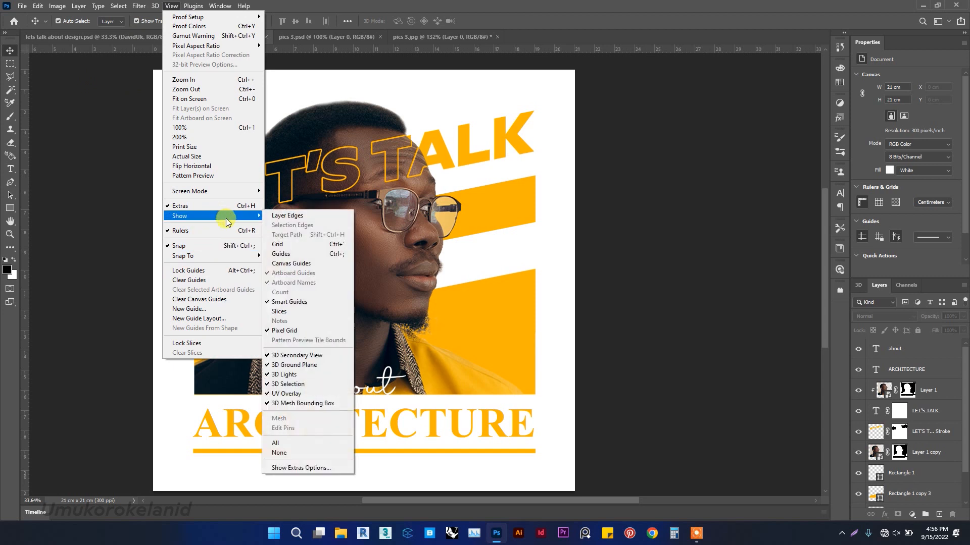
click(278, 254)
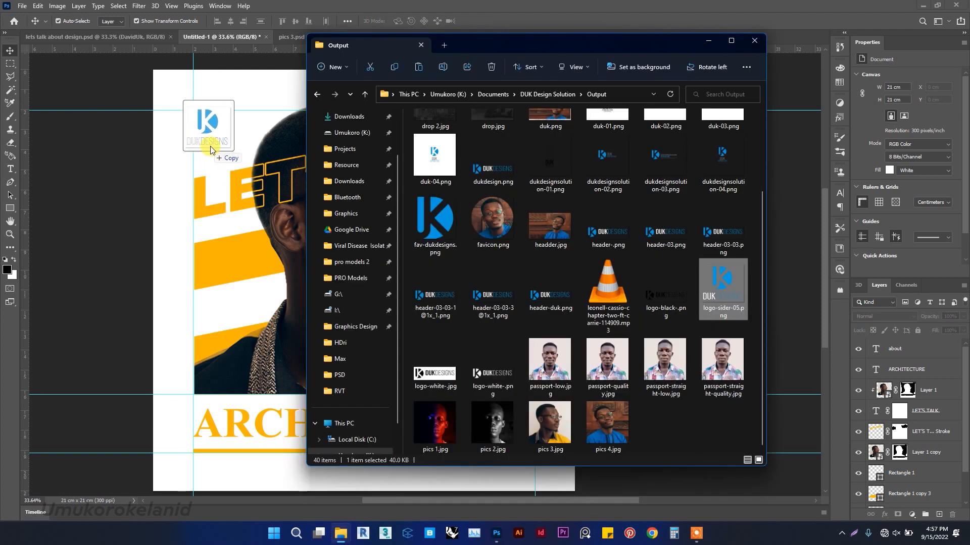
Place the logo-sider-05 image, scale it to 25.6%, and position it in the poster's top-left corner by the left guide.
drag(717, 288, 214, 146)
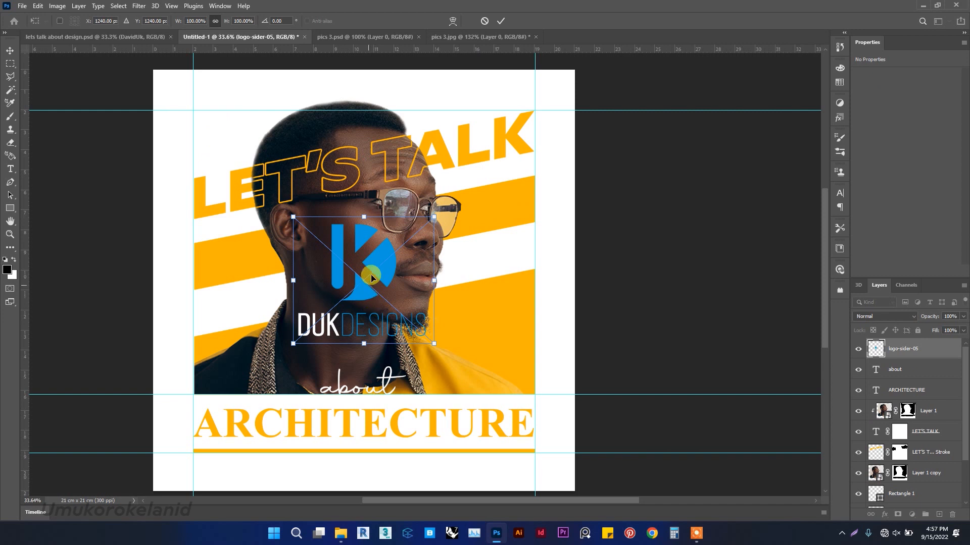
drag(350, 264, 243, 160)
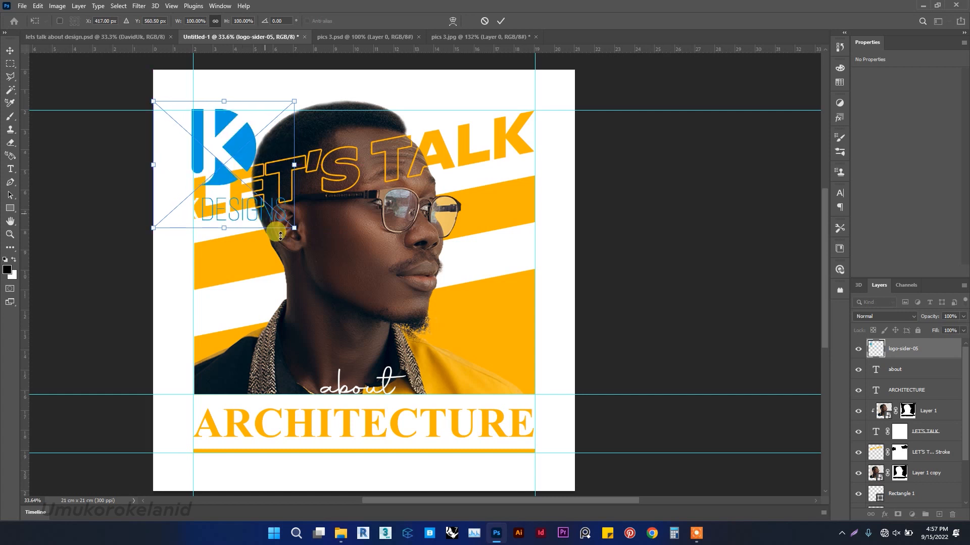
drag(292, 227, 199, 126)
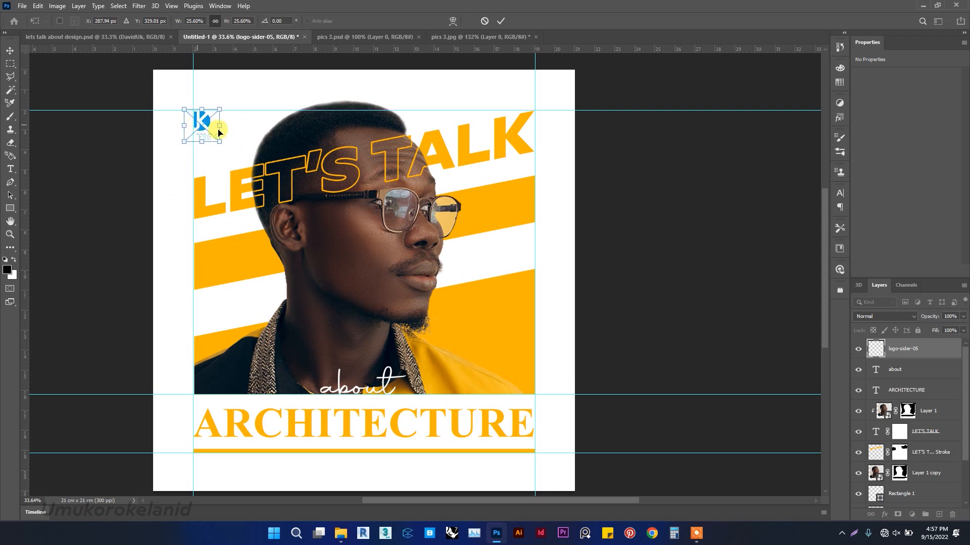
click(498, 22)
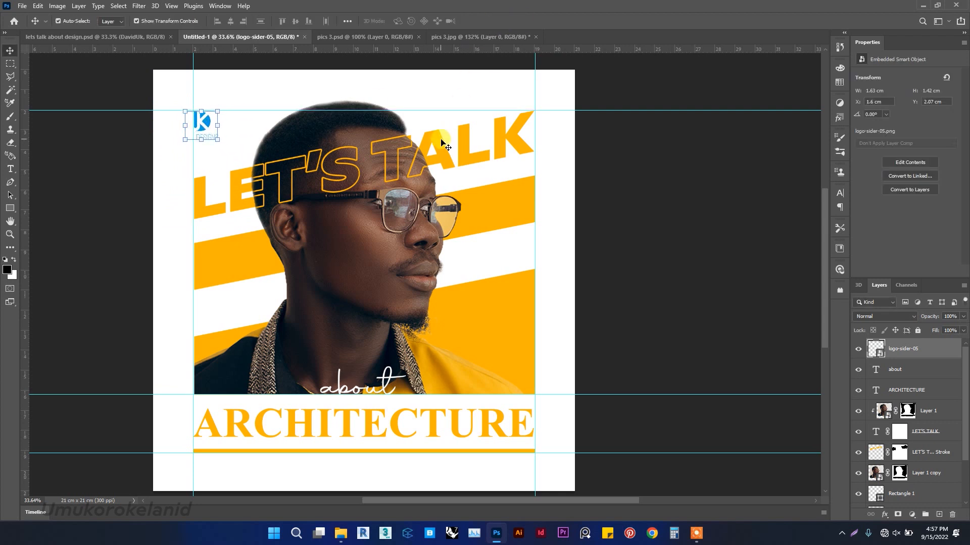
key(shift+Right)
key(shift+Right)
key(shift+Right)
key(shift+Right)
key(shift+Right)
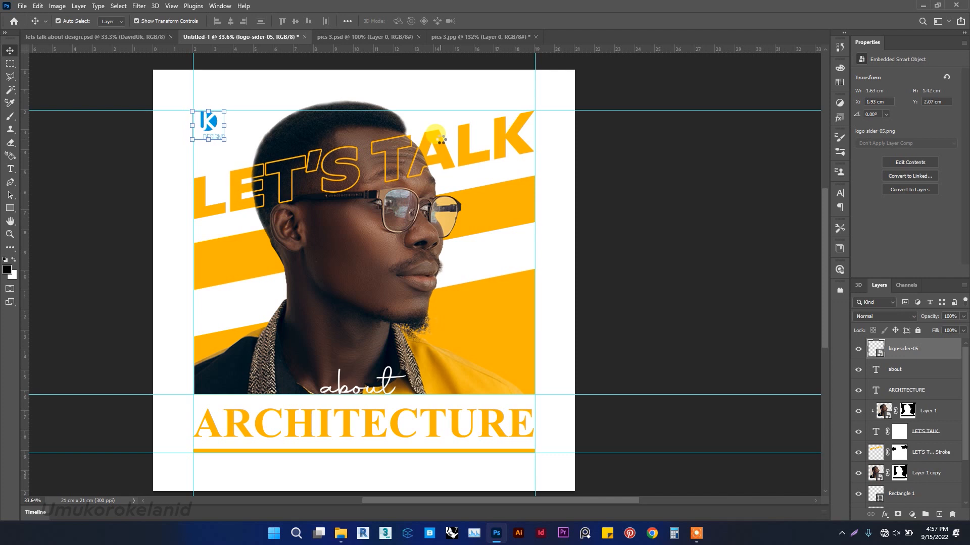
Apply a Black & White adjustment with default settings to the Layer 1 copy portrait.
click(402, 281)
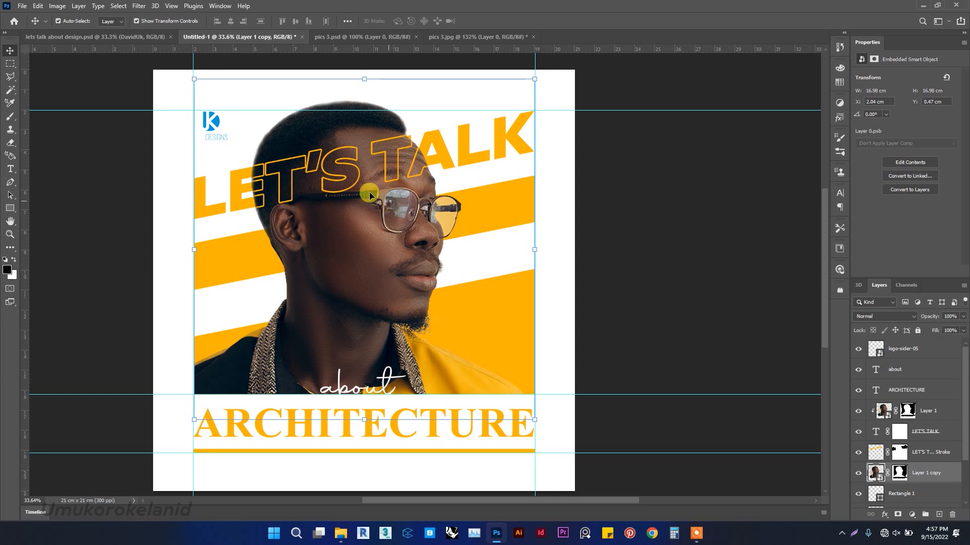
click(57, 7)
mouse_move(75, 18)
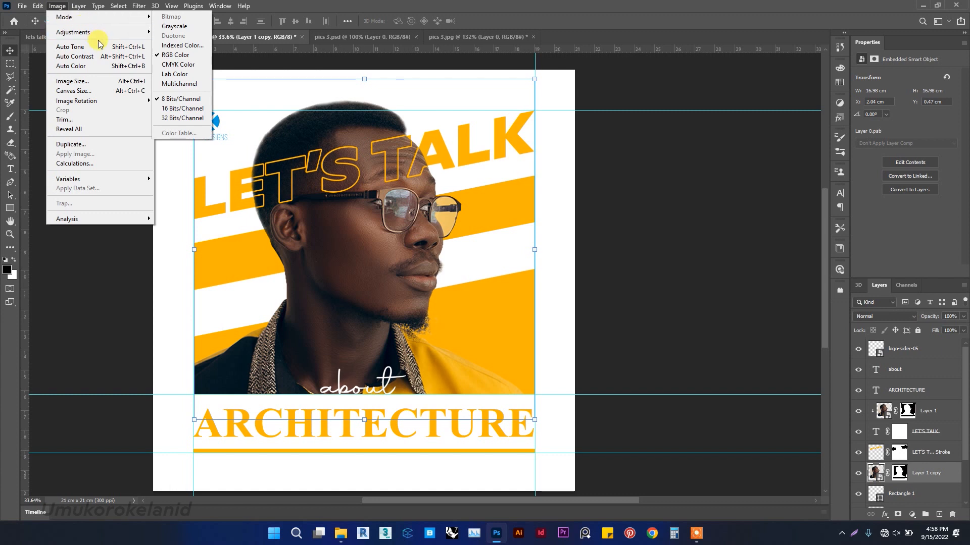
mouse_move(103, 34)
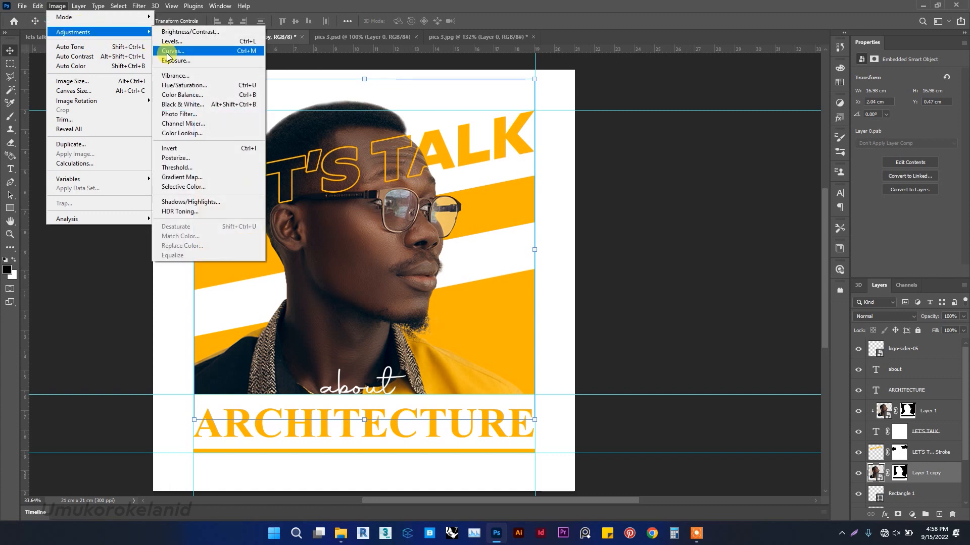
click(192, 103)
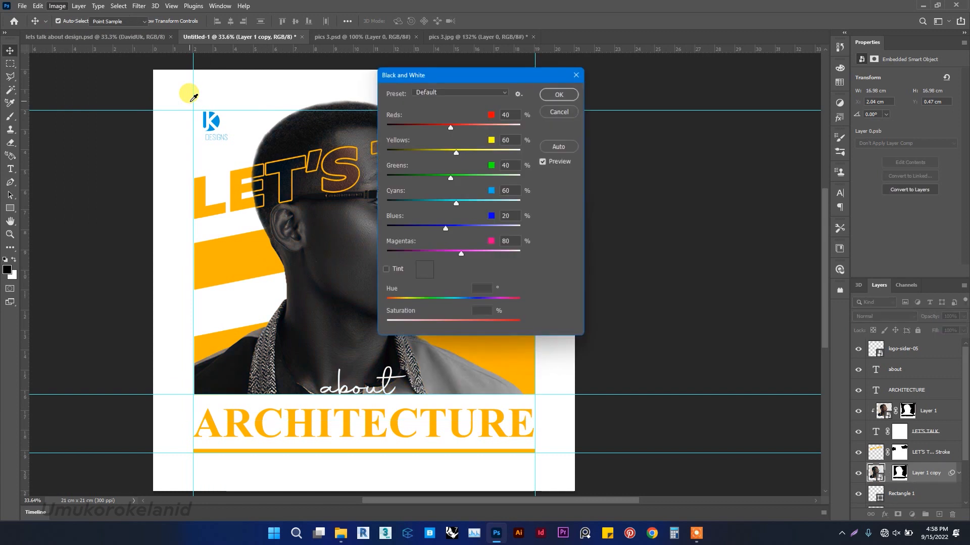
drag(501, 76, 719, 49)
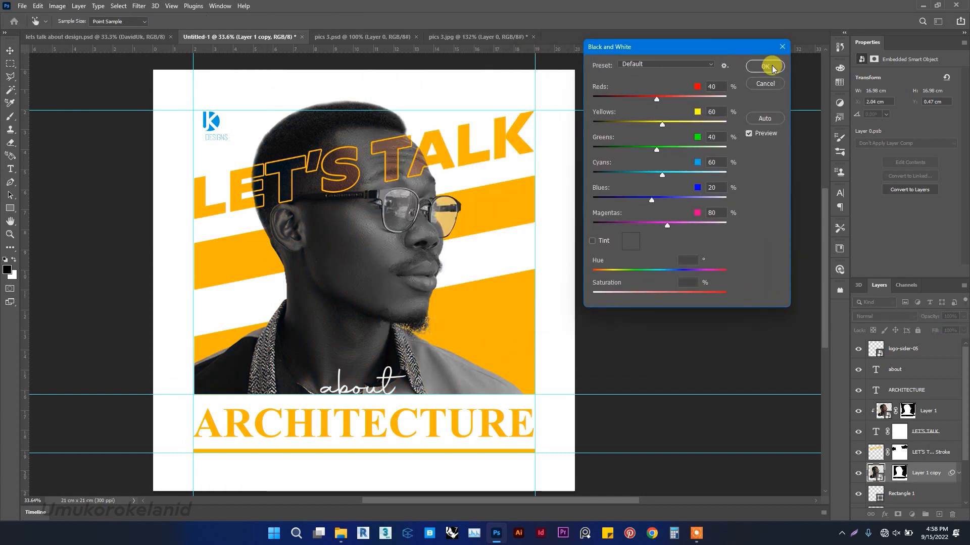
click(765, 67)
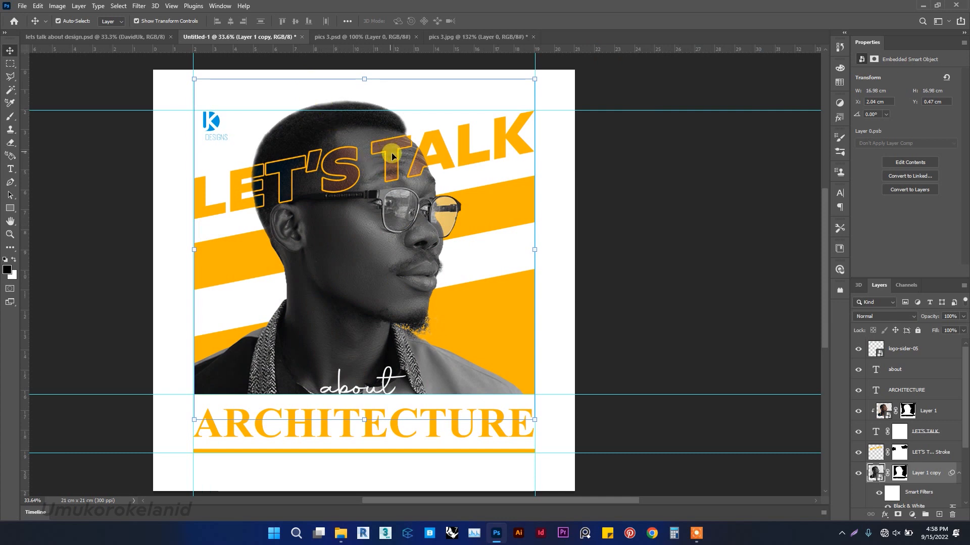
Apply the same default Black & White adjustment to the Layer 1 portrait layer.
click(935, 410)
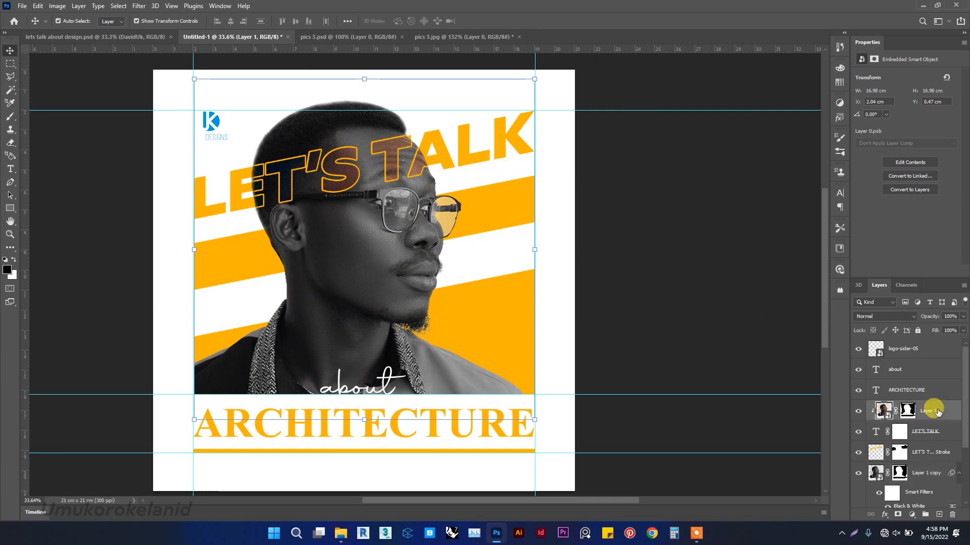
click(56, 6)
mouse_move(75, 32)
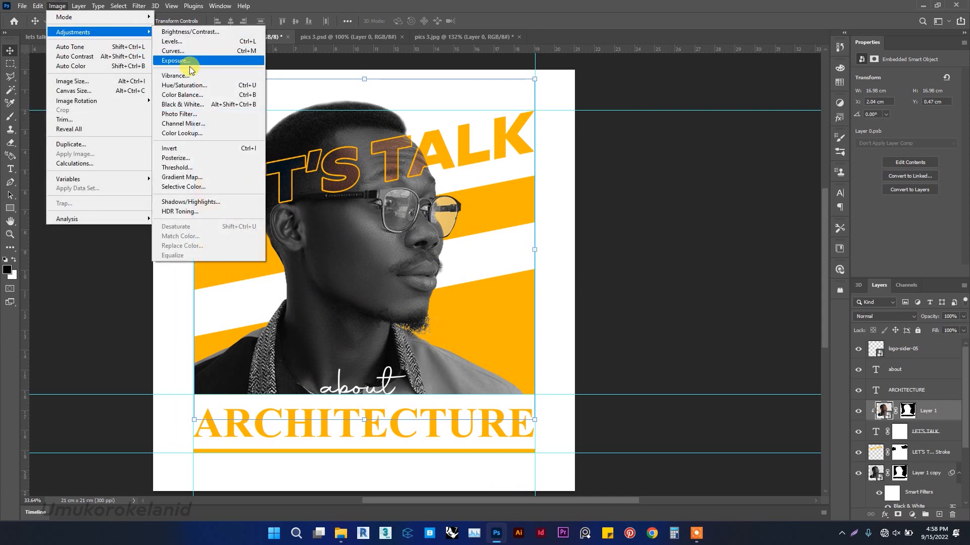
click(205, 104)
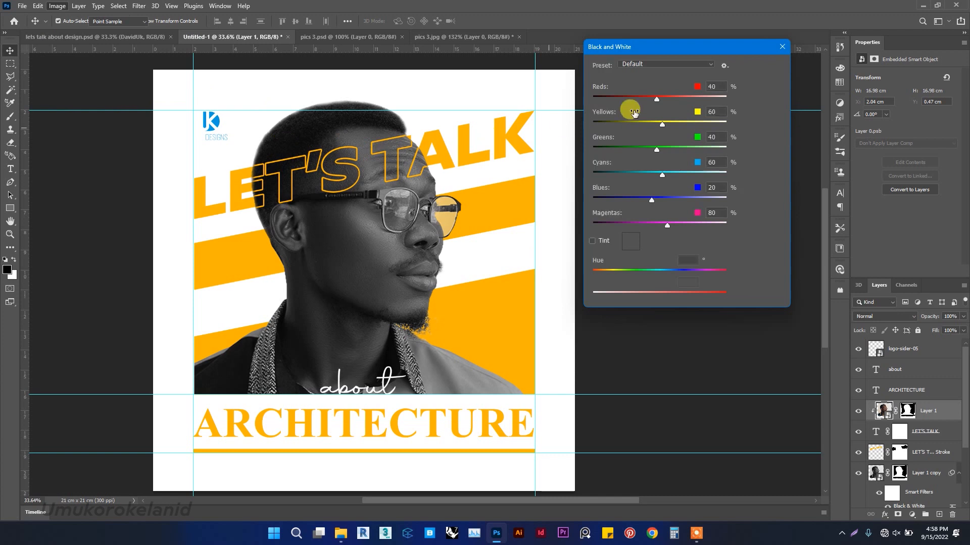
click(768, 67)
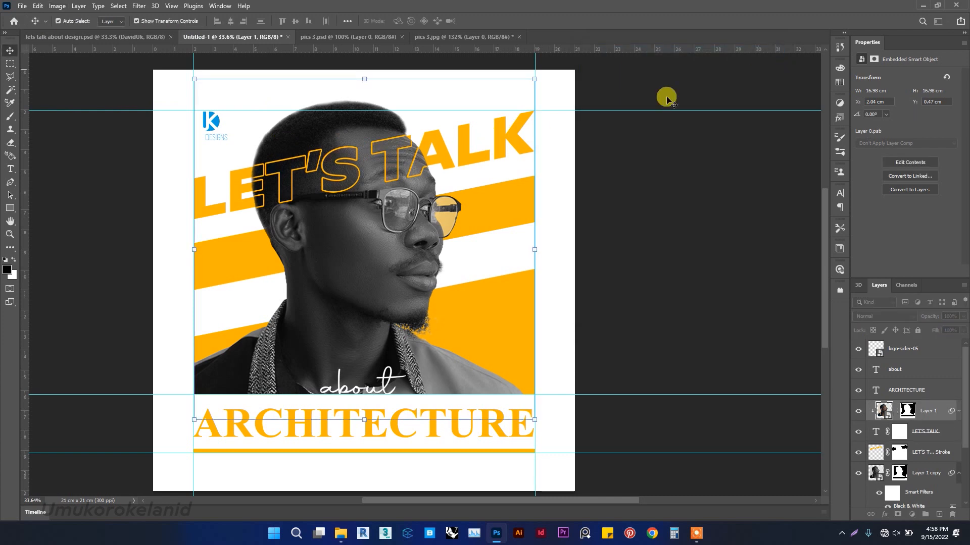
Add a black (000000) Color Overlay layer style to the logo-sider-05 logo, then deselect it.
click(204, 137)
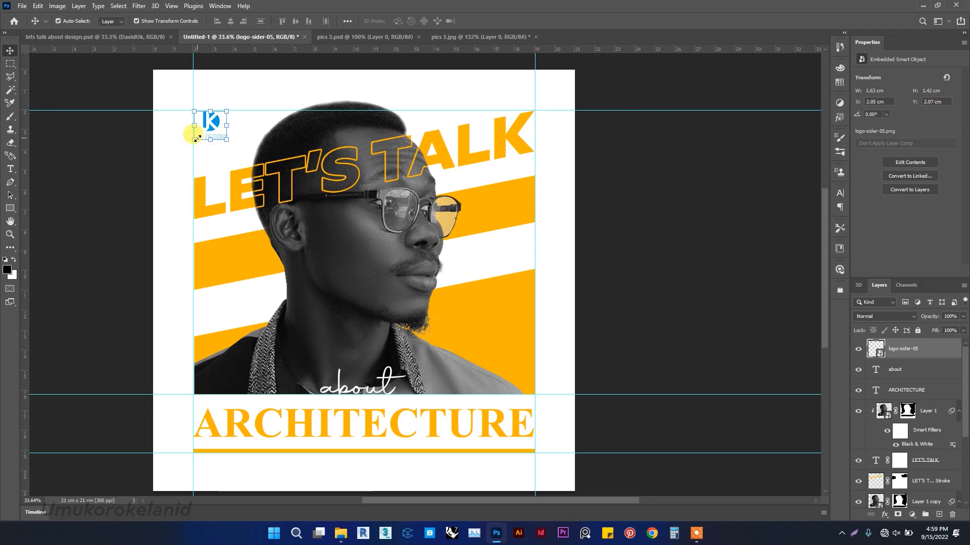
scroll(196, 137, up, 5)
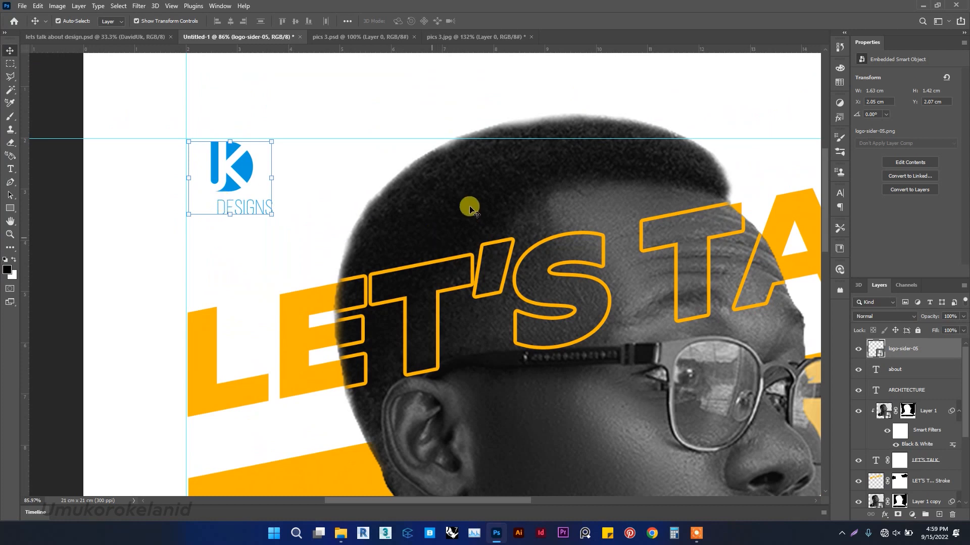
right_click(926, 350)
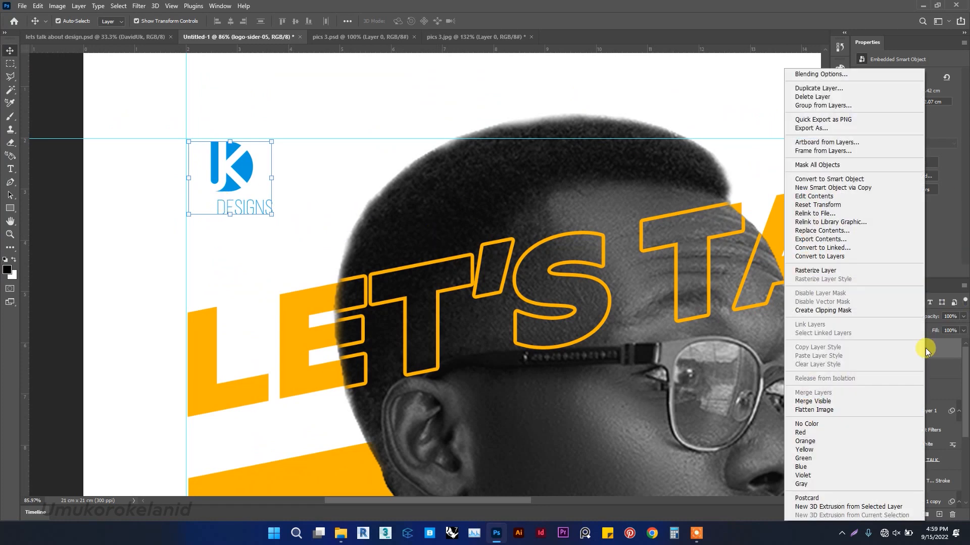
click(847, 75)
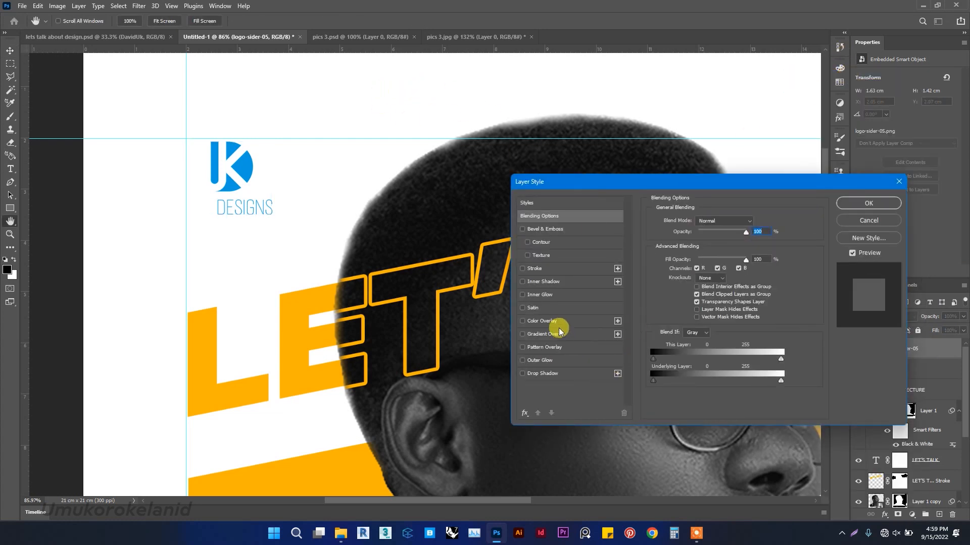
click(542, 321)
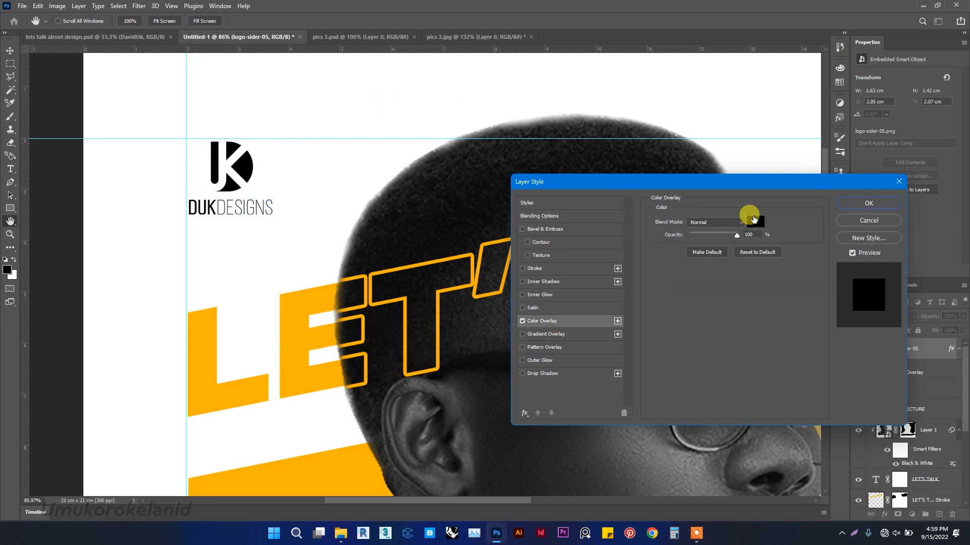
click(757, 219)
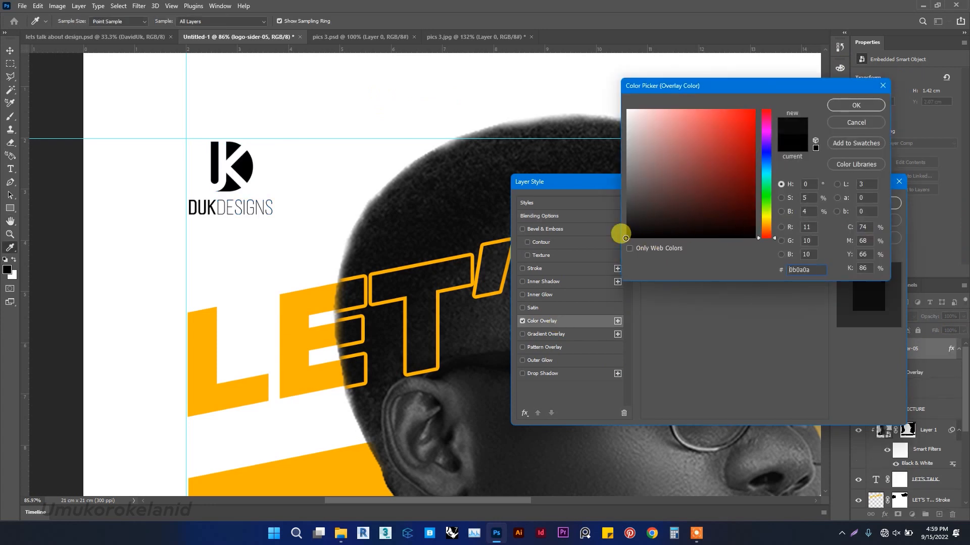
click(857, 105)
click(869, 202)
scroll(383, 207, down, 5)
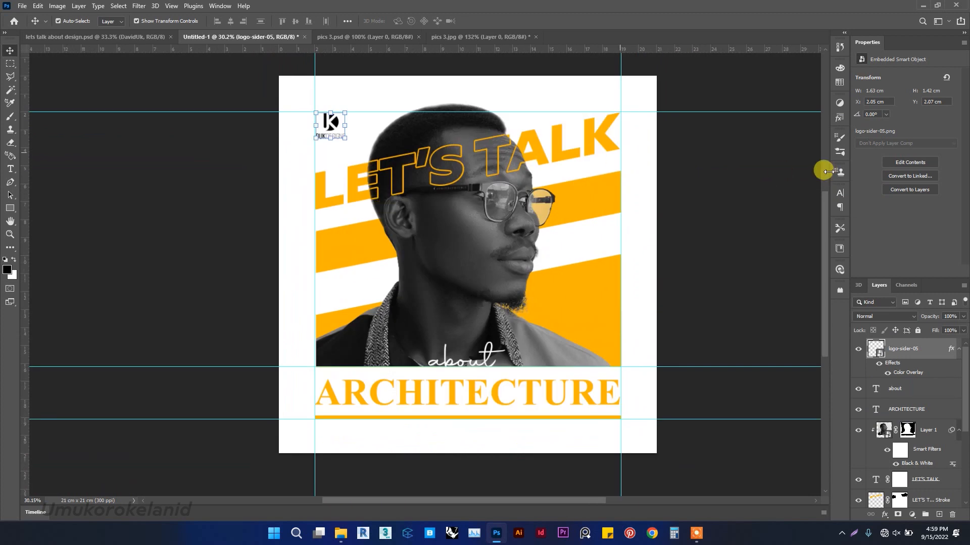
click(742, 207)
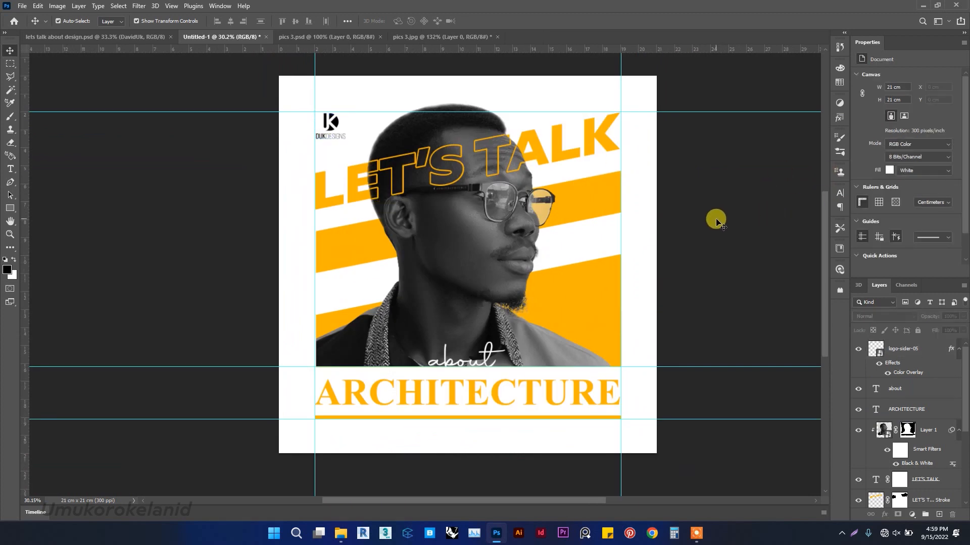